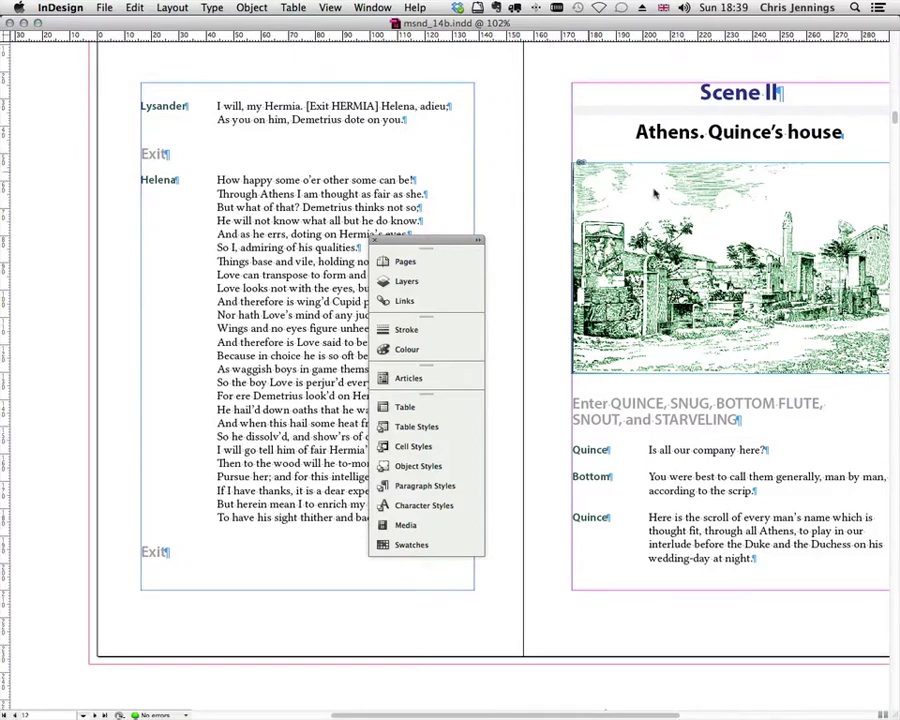
Step: Bring the shakespeare_play.dtd window forward in BBEdit and nudge it down-right to read the DTD
key("super+Tab")
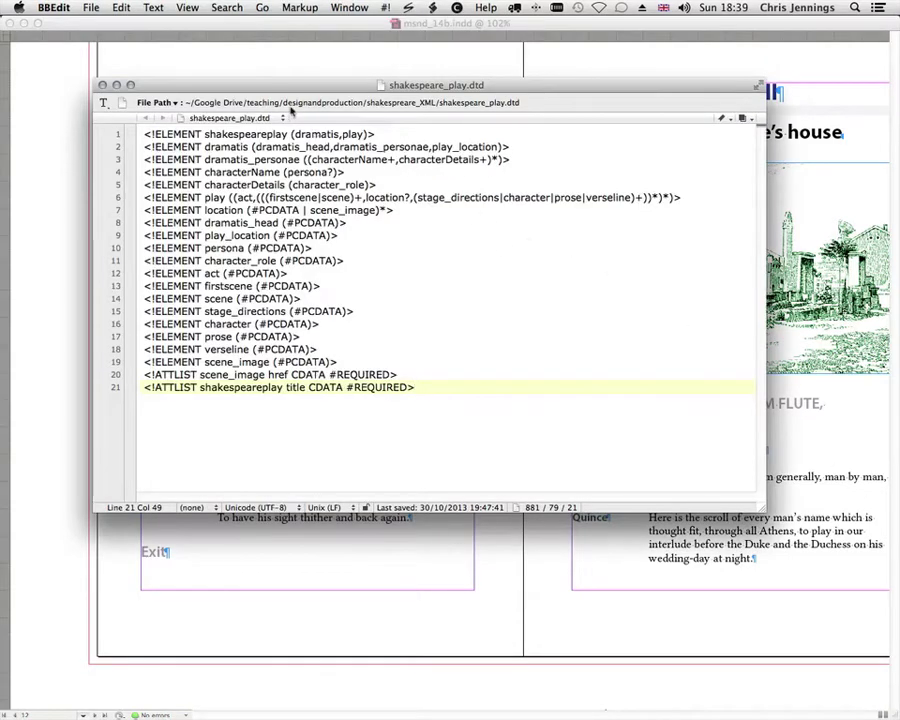
left_click_drag(283, 92, 293, 112)
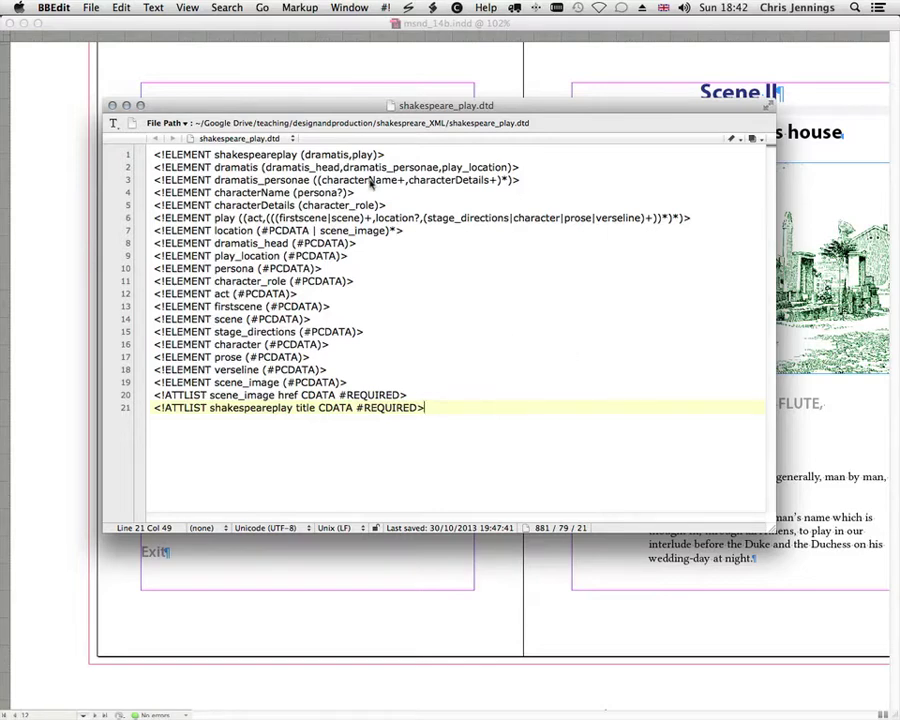
Step: Close the DTD window and return to the msnd_14b.indd layout in InDesign
left_click(113, 106)
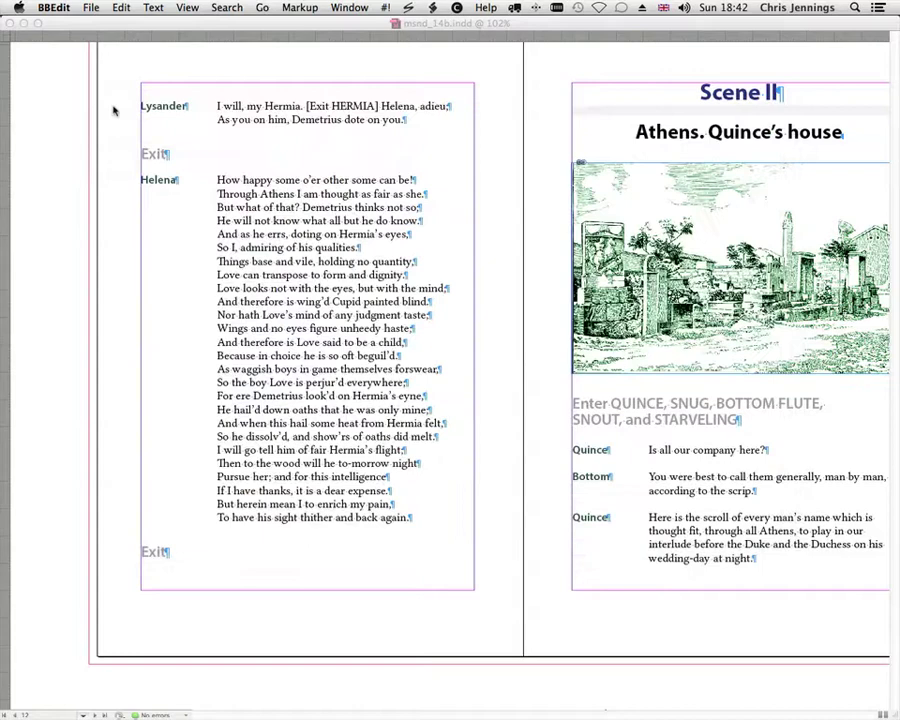
left_click(144, 28)
key("shift+Tab")
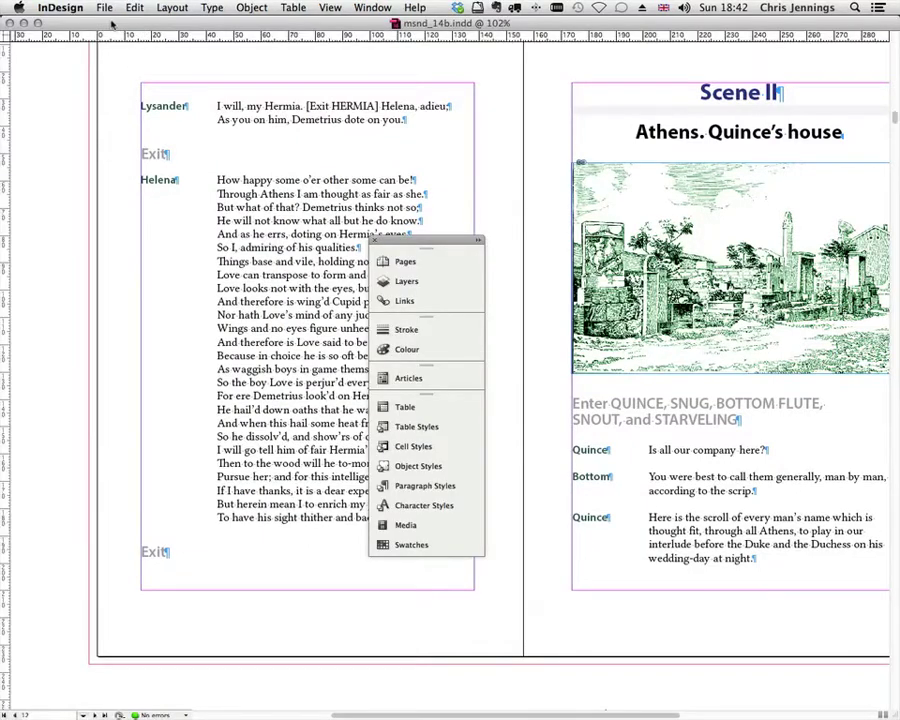
Step: Show the Structure pane via View > Structure > Show Structure and narrow it beside the layout
left_click(368, 8)
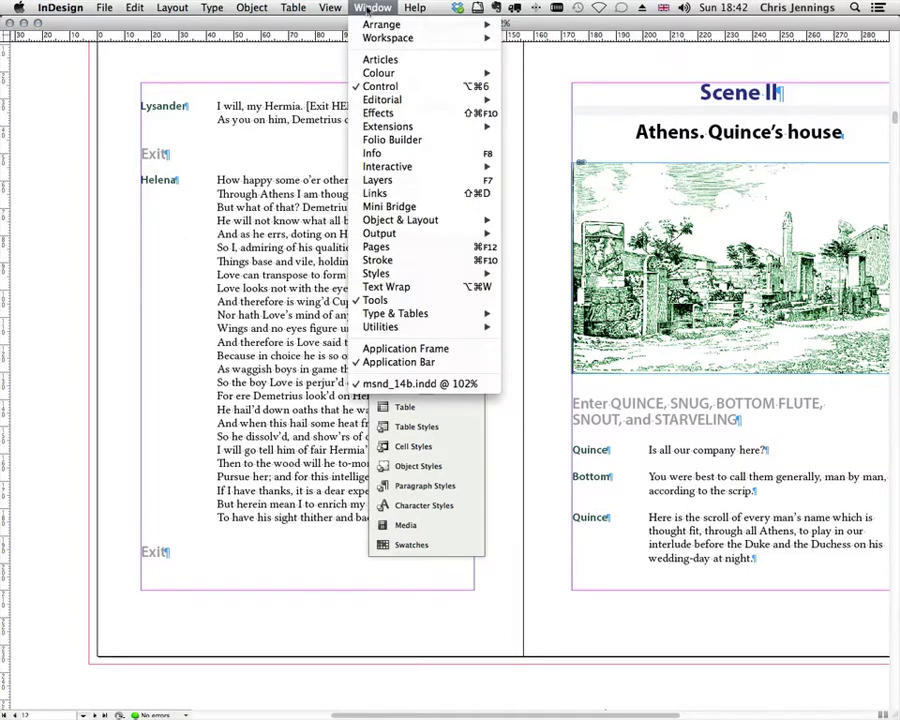
mouse_move(331, 8)
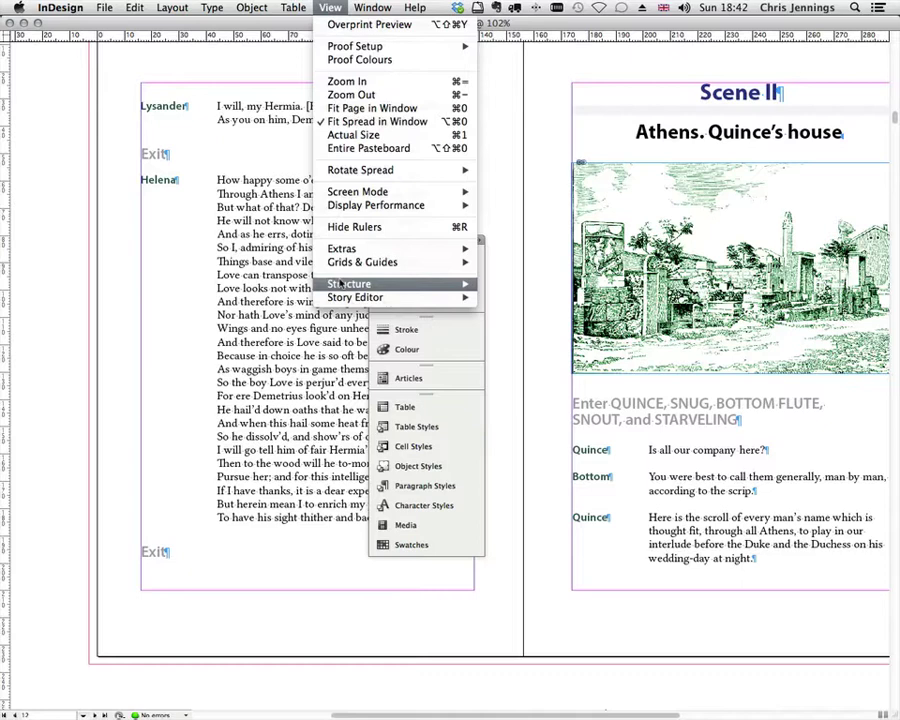
mouse_move(462, 285)
left_click(490, 285)
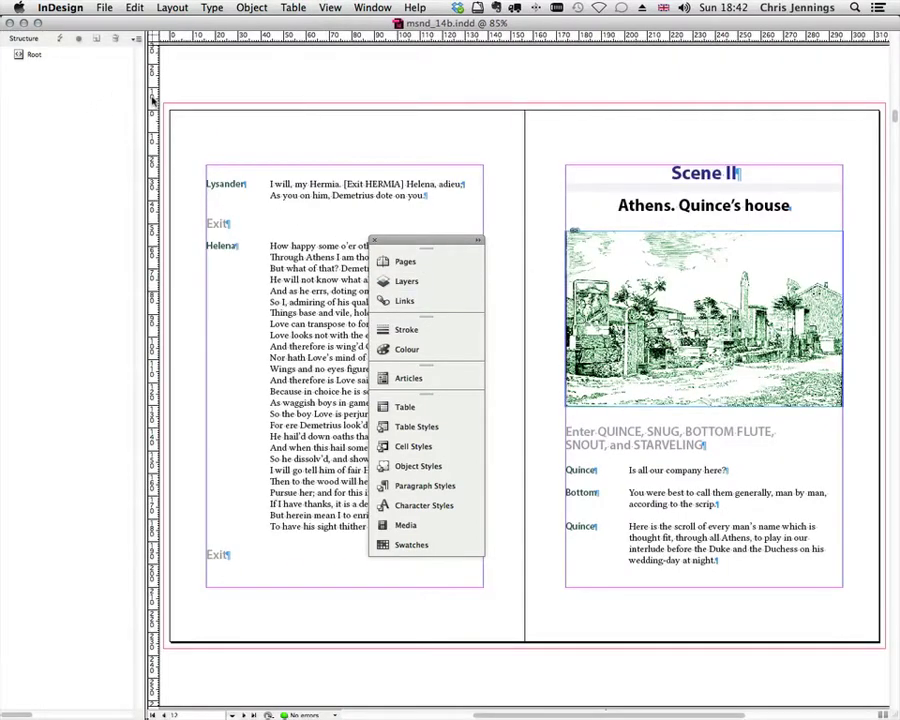
left_click_drag(143, 99, 127, 99)
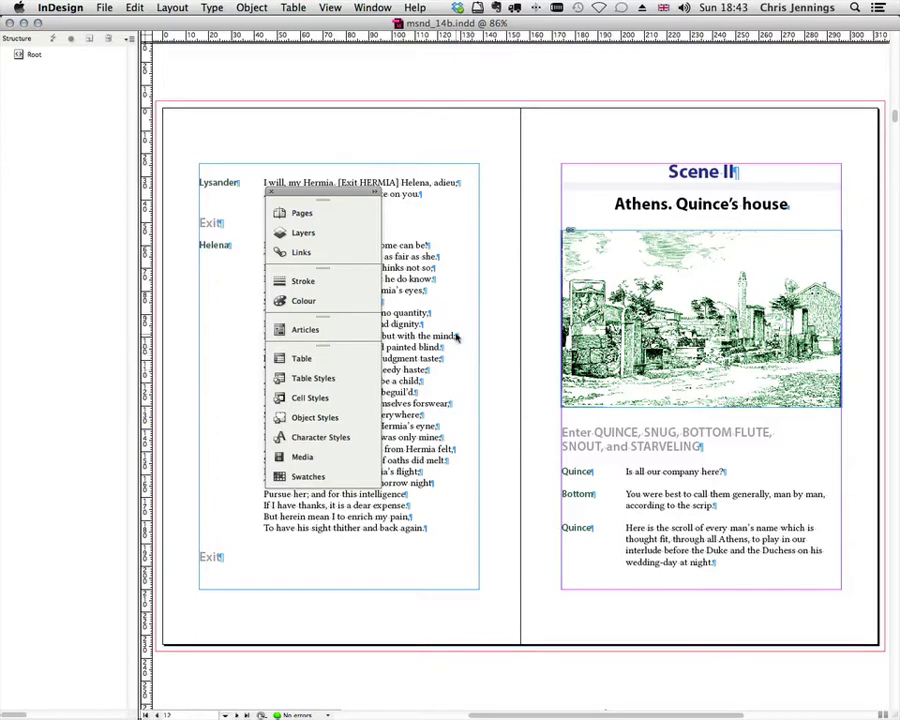
left_click(293, 90)
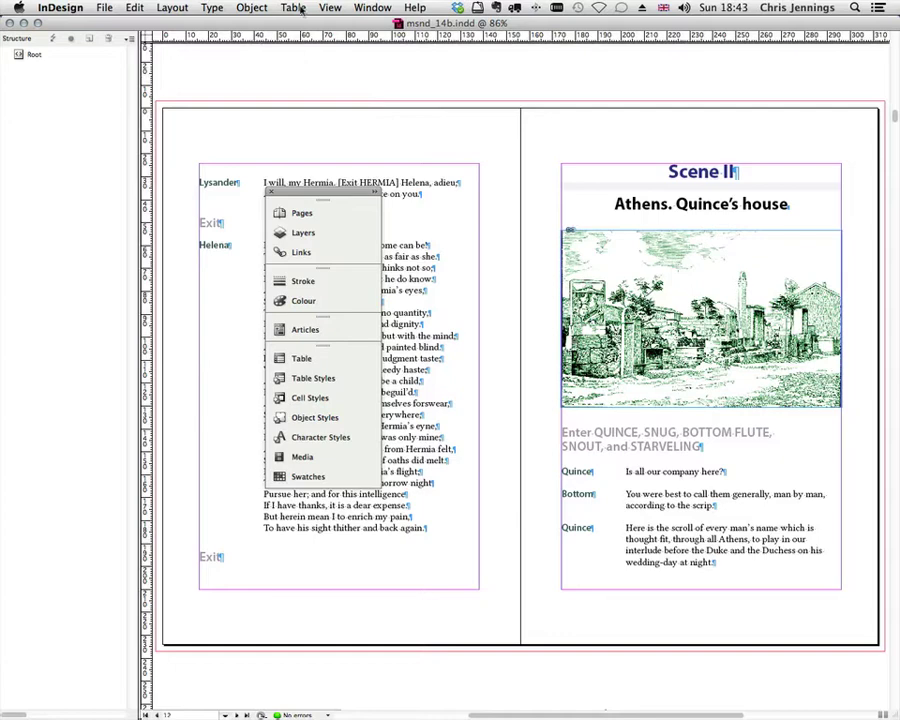
left_click(329, 8)
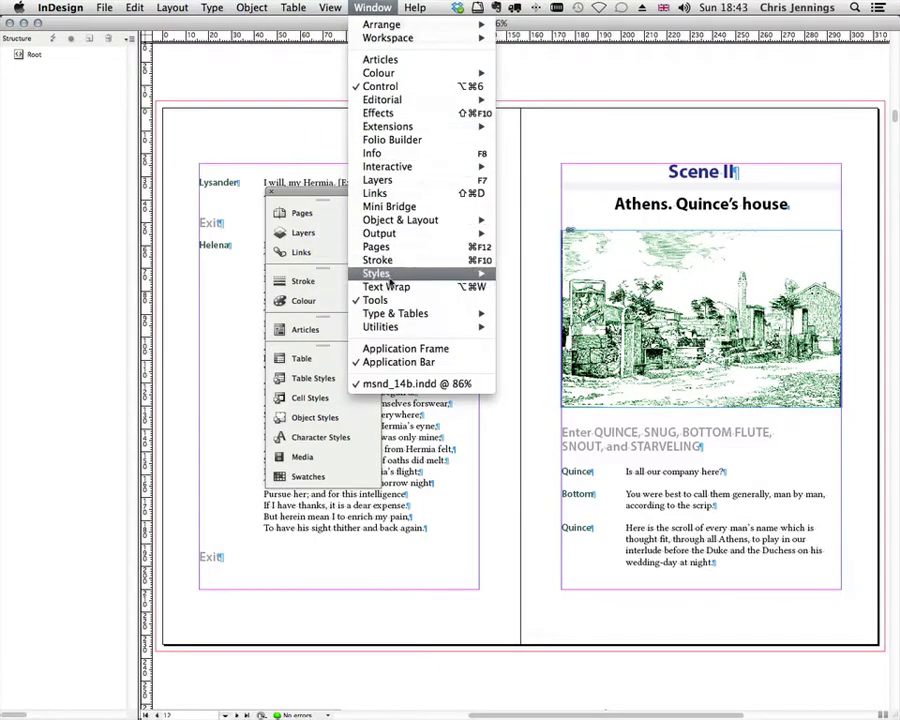
Step: Open Paragraph Styles, place it beside the Pages stack, and lengthen it to list every style
mouse_move(392, 278)
left_click(525, 313)
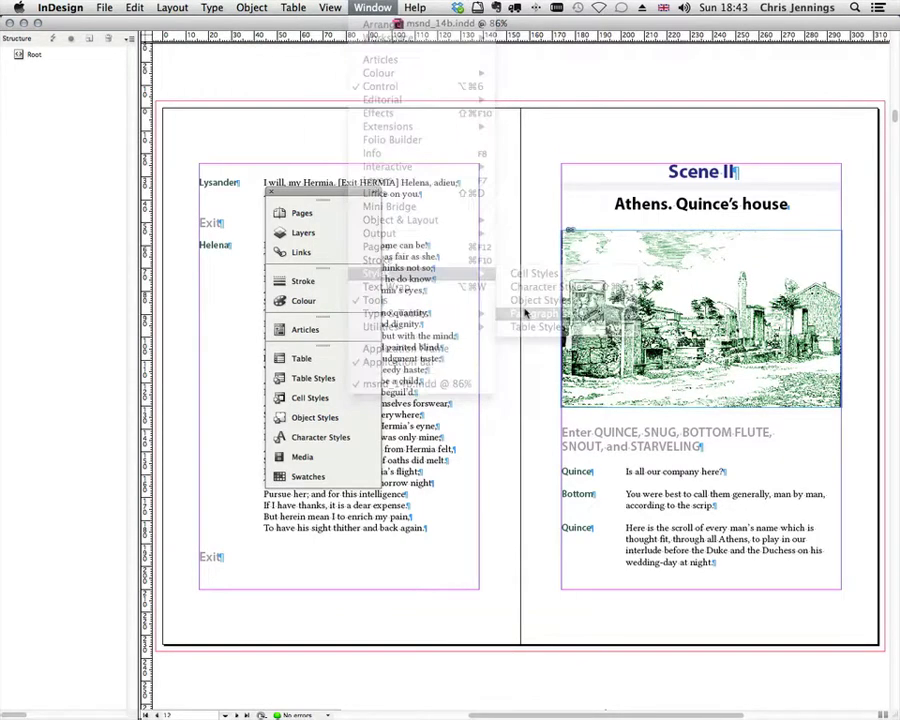
left_click_drag(438, 235, 416, 192)
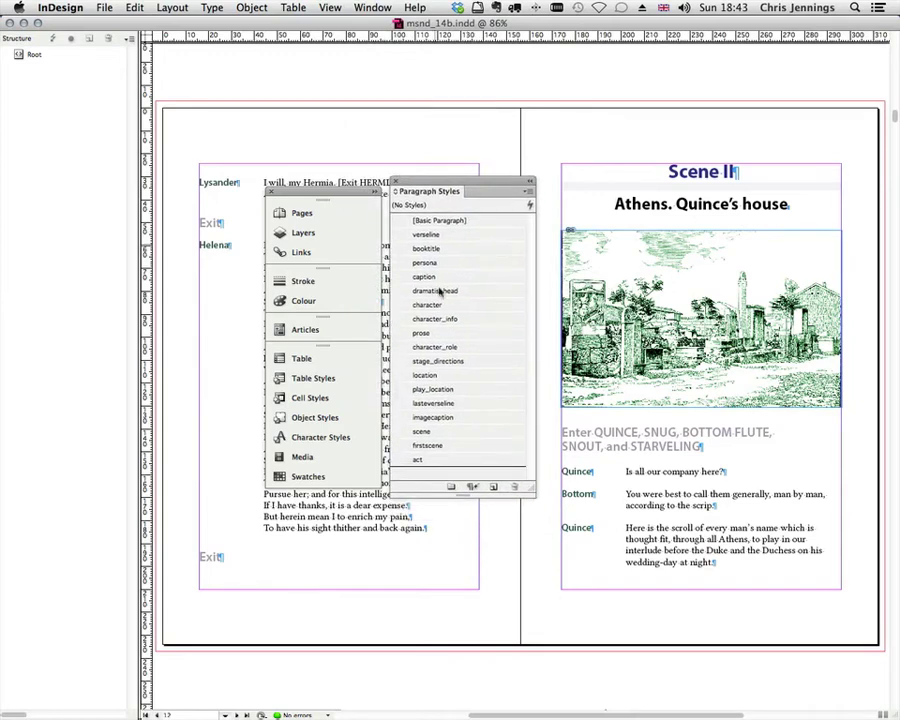
left_click_drag(465, 498, 465, 511)
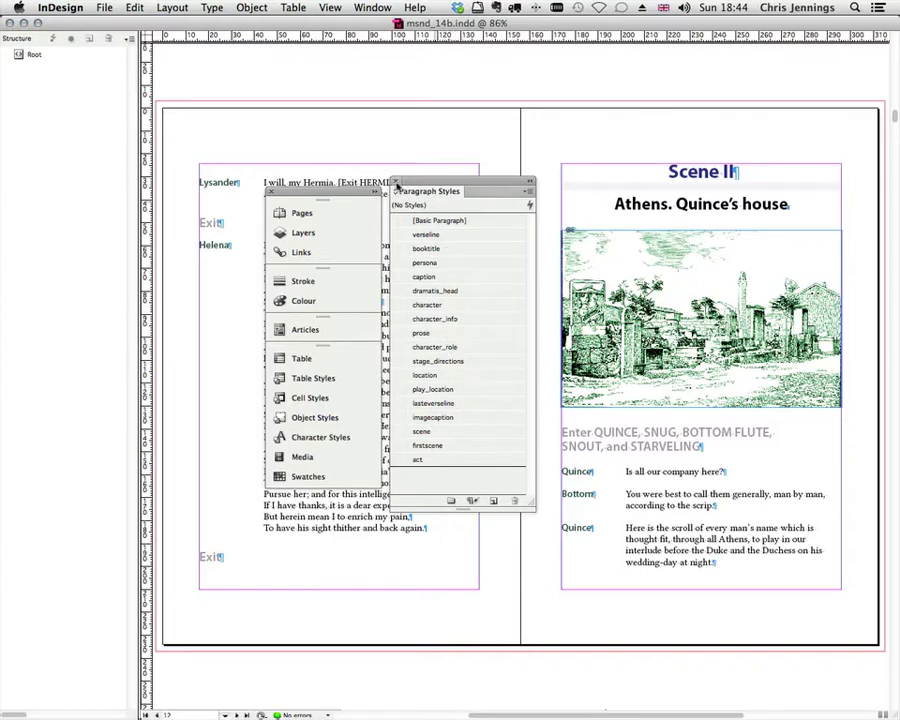
Step: Close Paragraph Styles and confirm in Object Styles that the Athens image frame uses scene_image
left_click(396, 184)
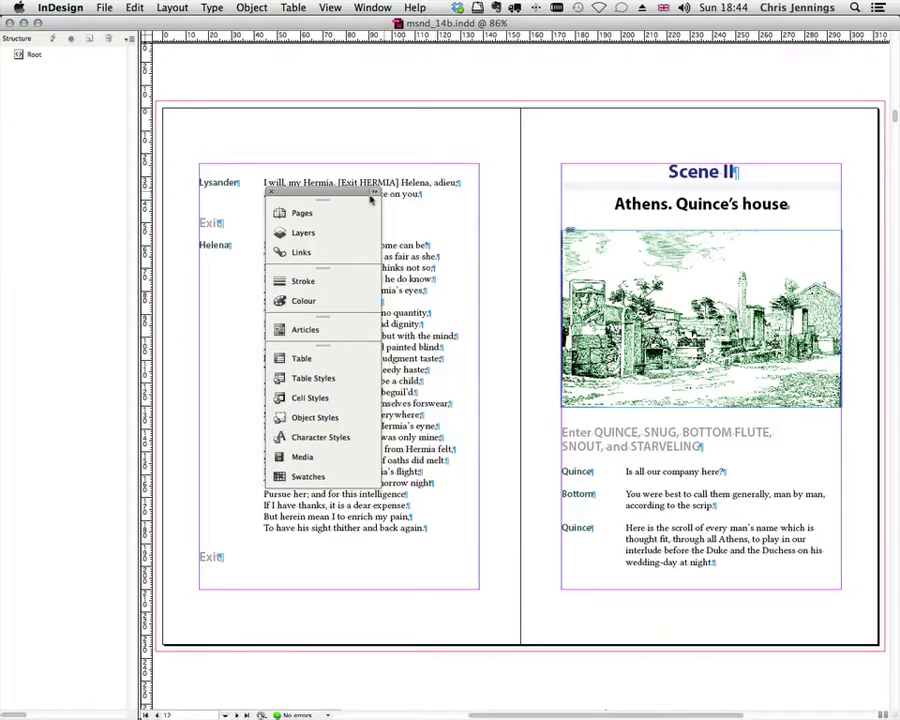
left_click_drag(351, 196, 357, 195)
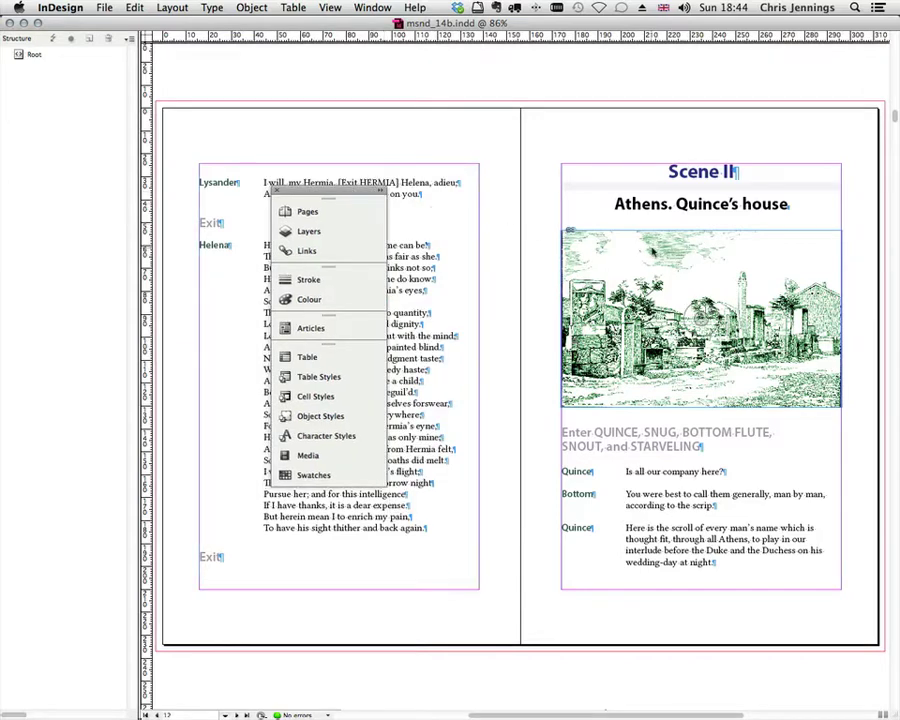
left_click(632, 256)
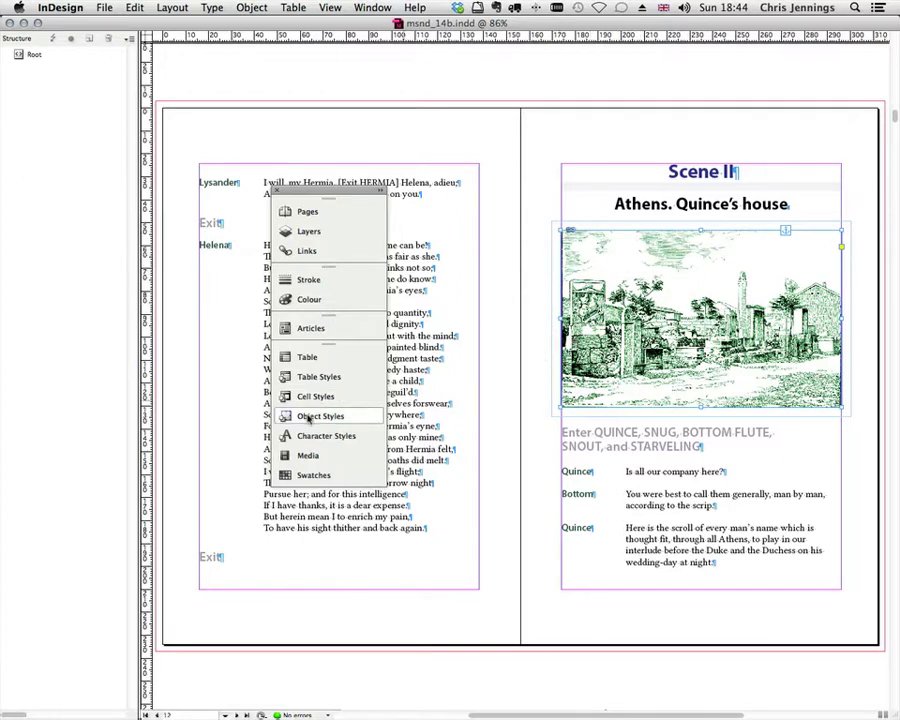
left_click(320, 416)
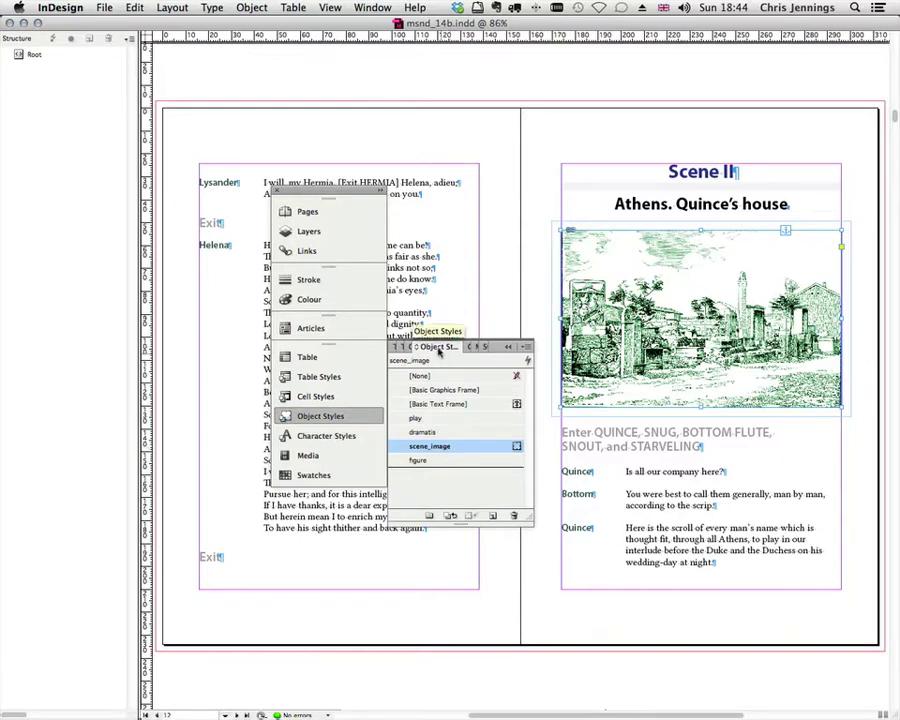
left_click(397, 158)
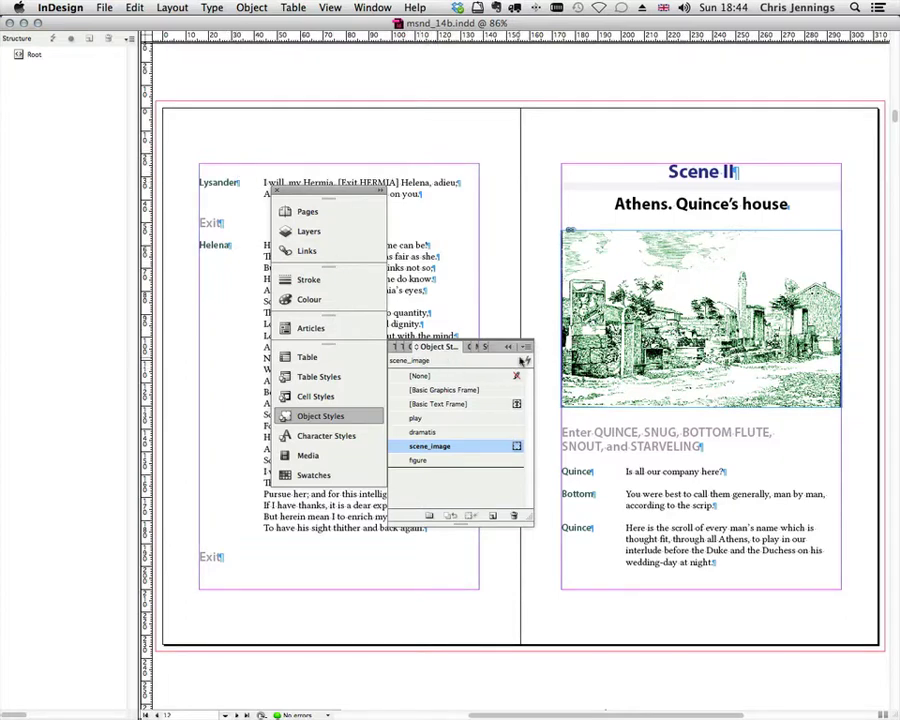
left_click(364, 248)
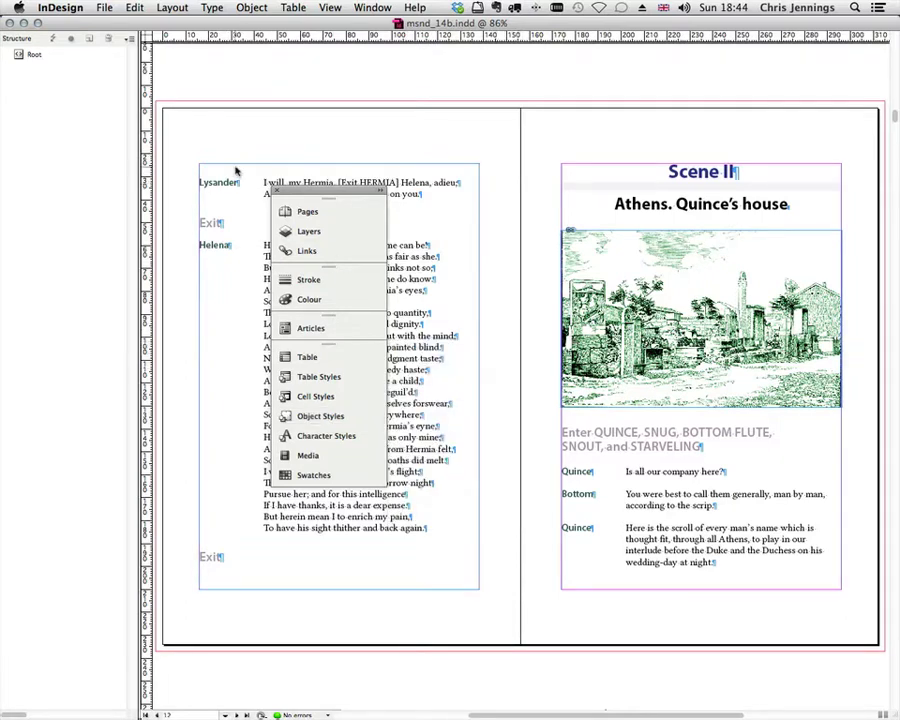
Step: Confirm the left dialogue text frame uses the play object style
left_click(236, 172)
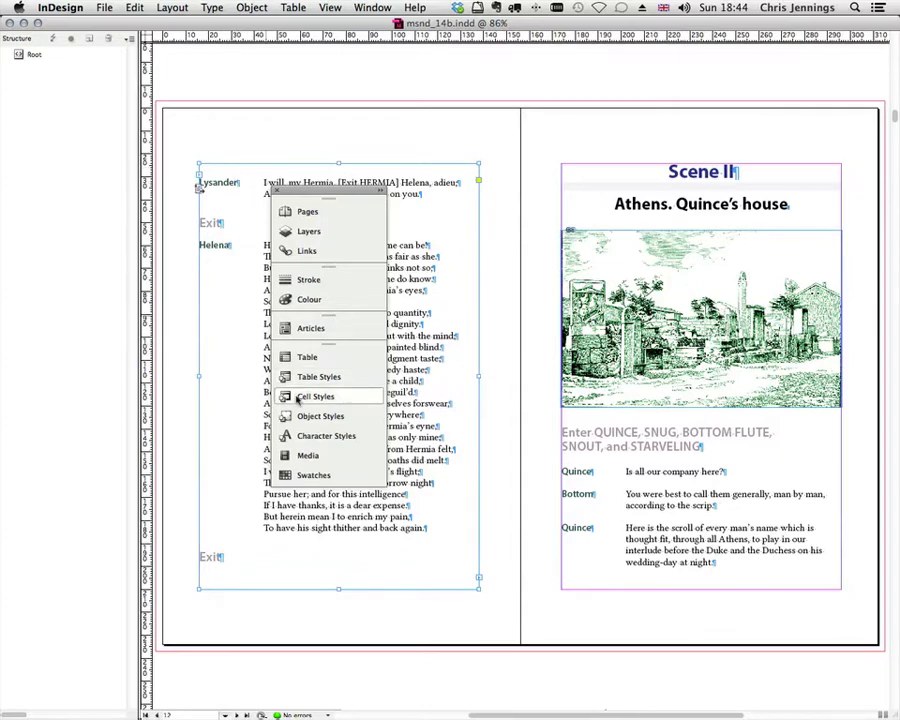
left_click(307, 418)
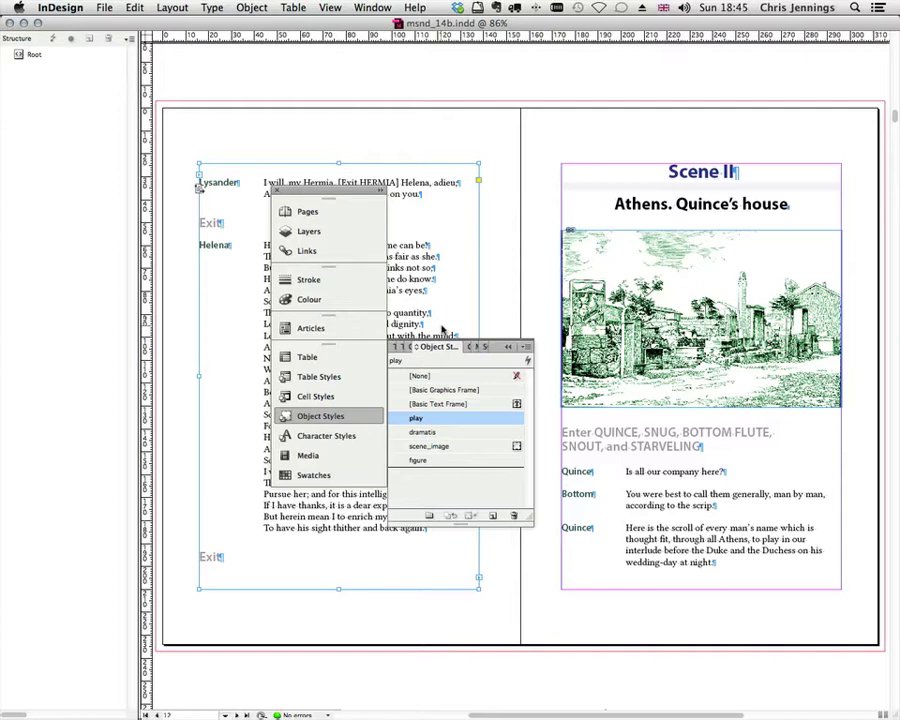
left_click(300, 146)
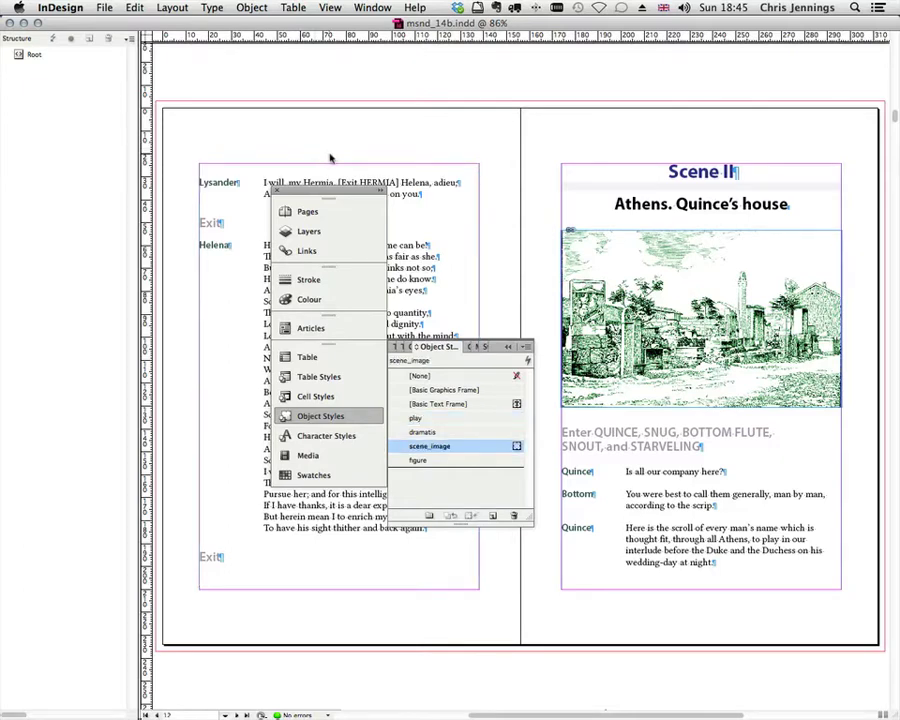
scroll(438, 228, "down", 5)
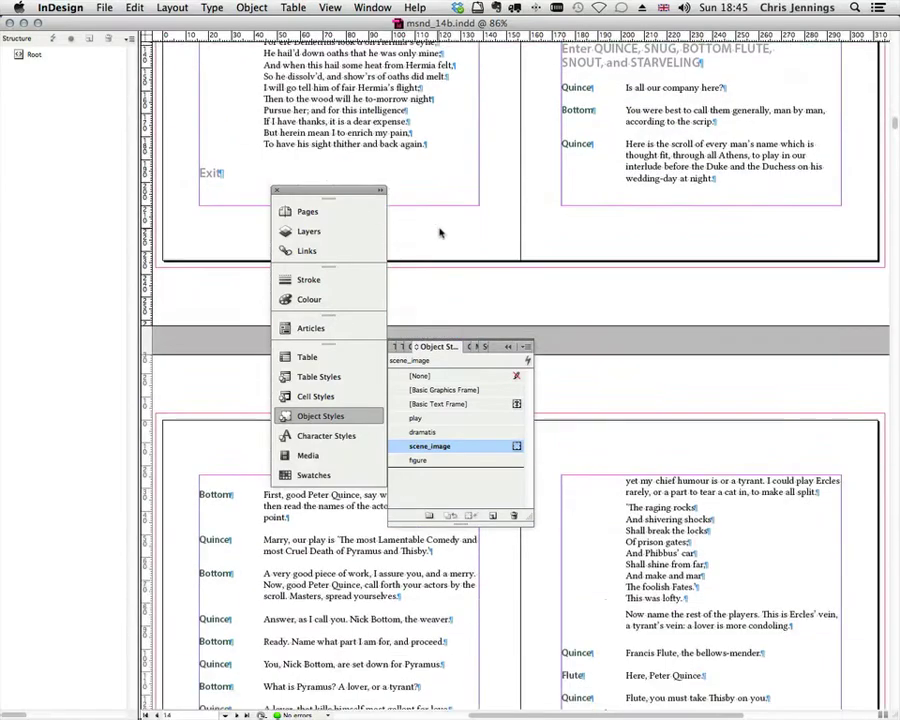
scroll(440, 233, "up", 15)
scroll(440, 233, "up", 15)
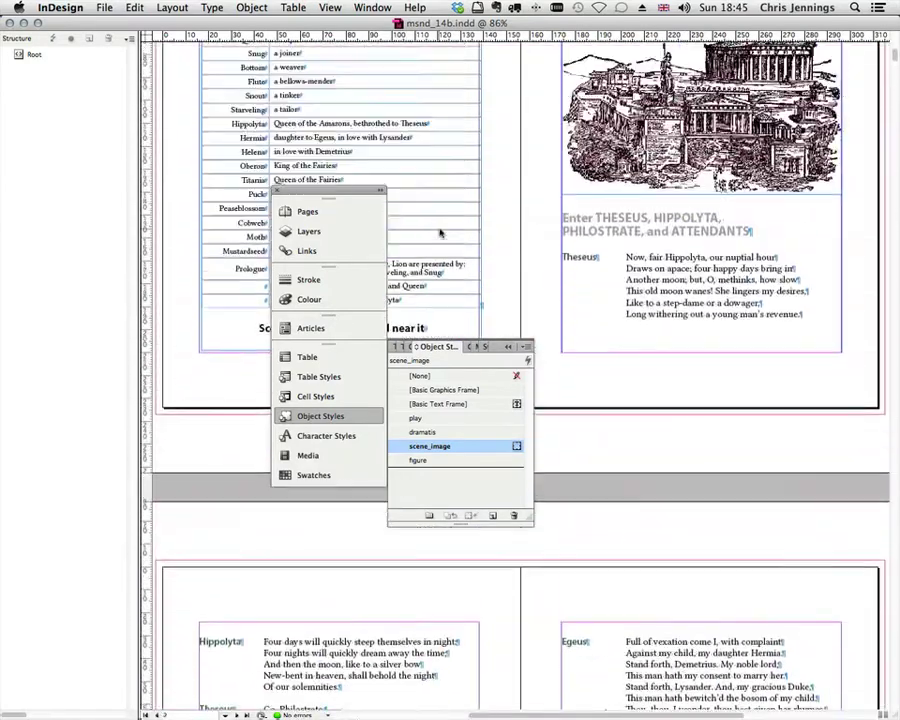
scroll(440, 233, "down", 2)
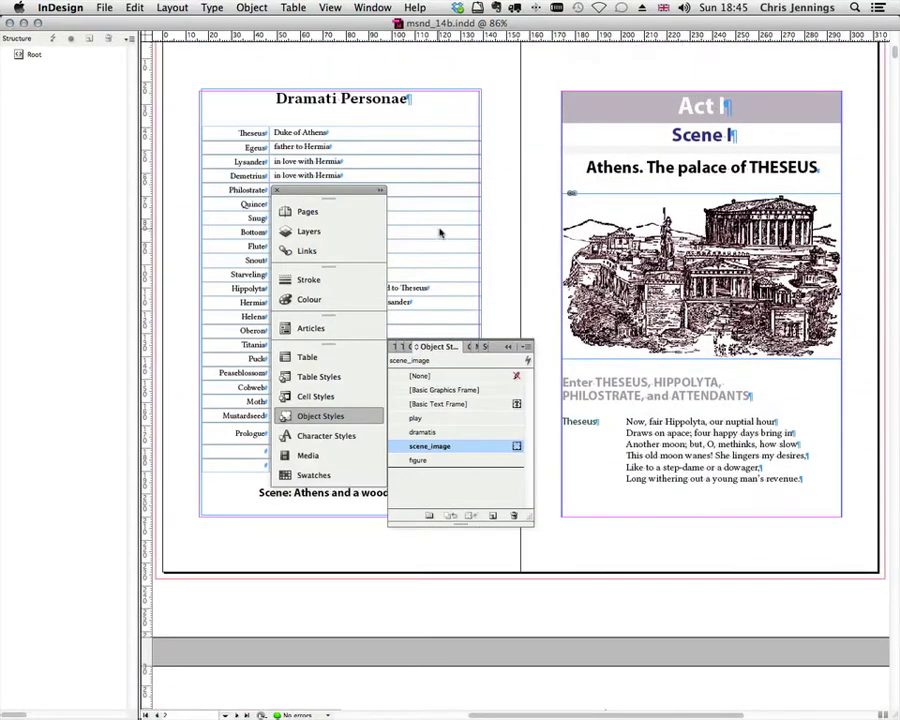
left_click(240, 110)
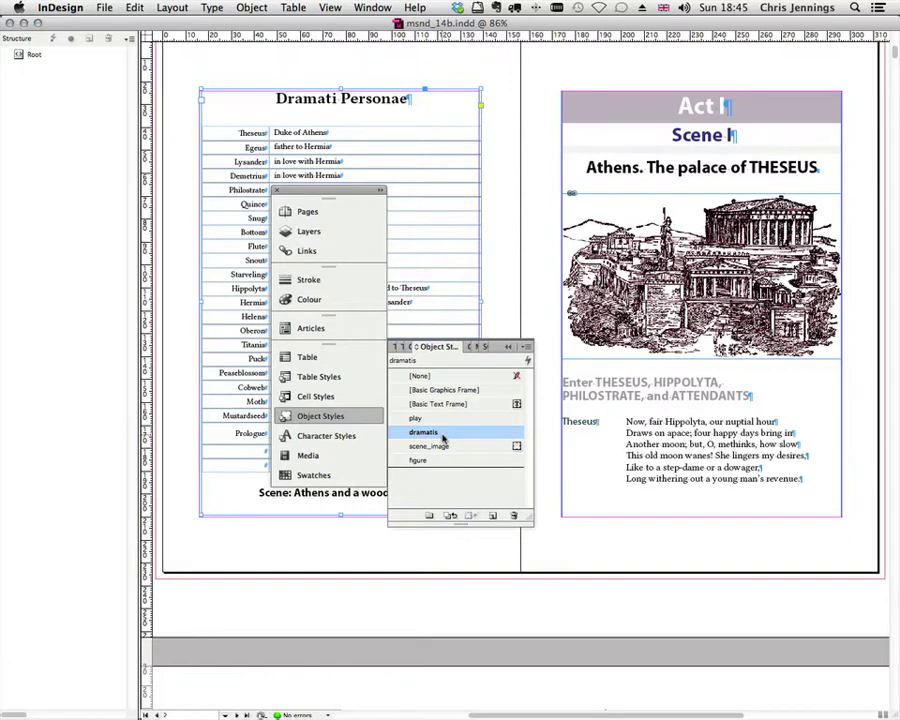
left_click(570, 144)
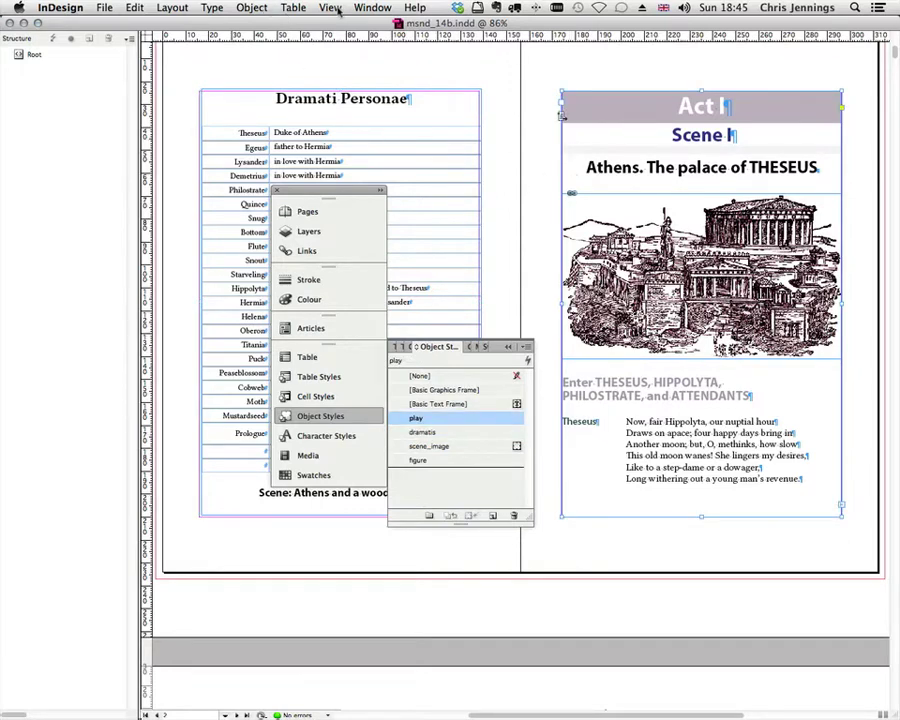
left_click(332, 8)
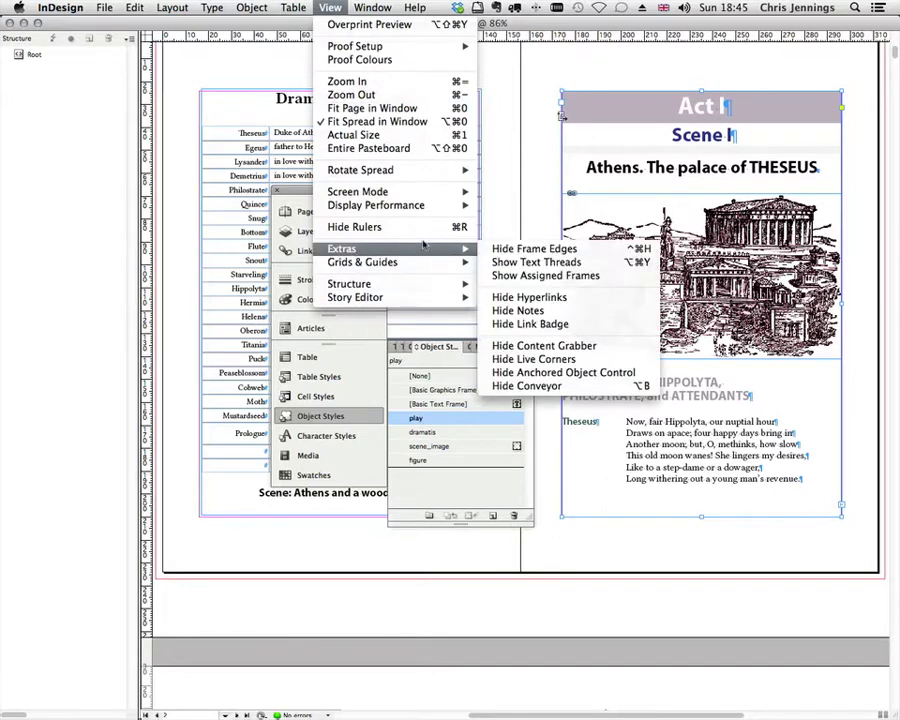
mouse_move(455, 254)
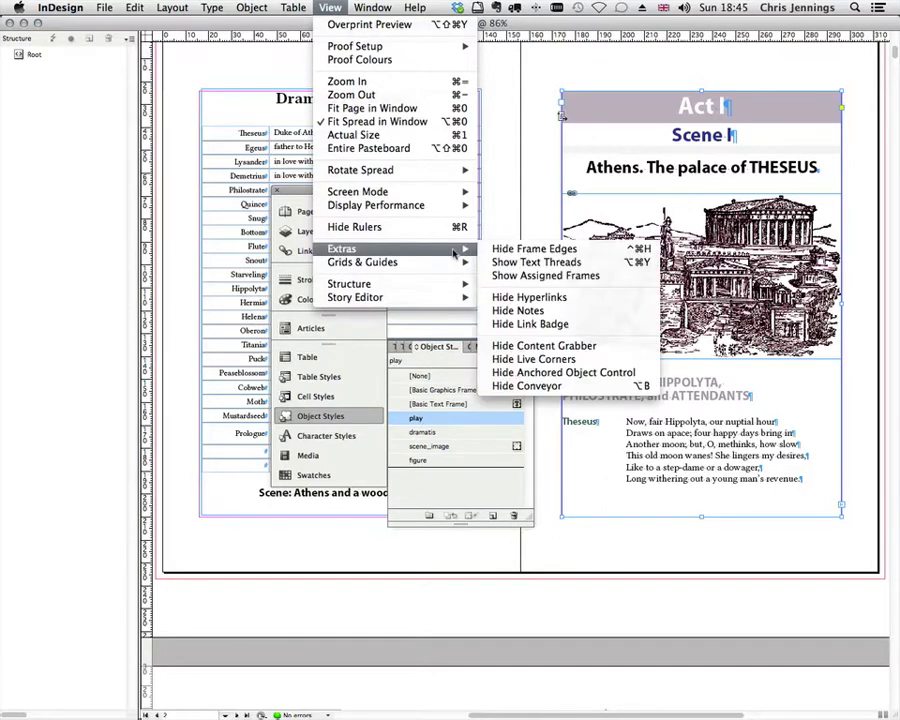
left_click(512, 263)
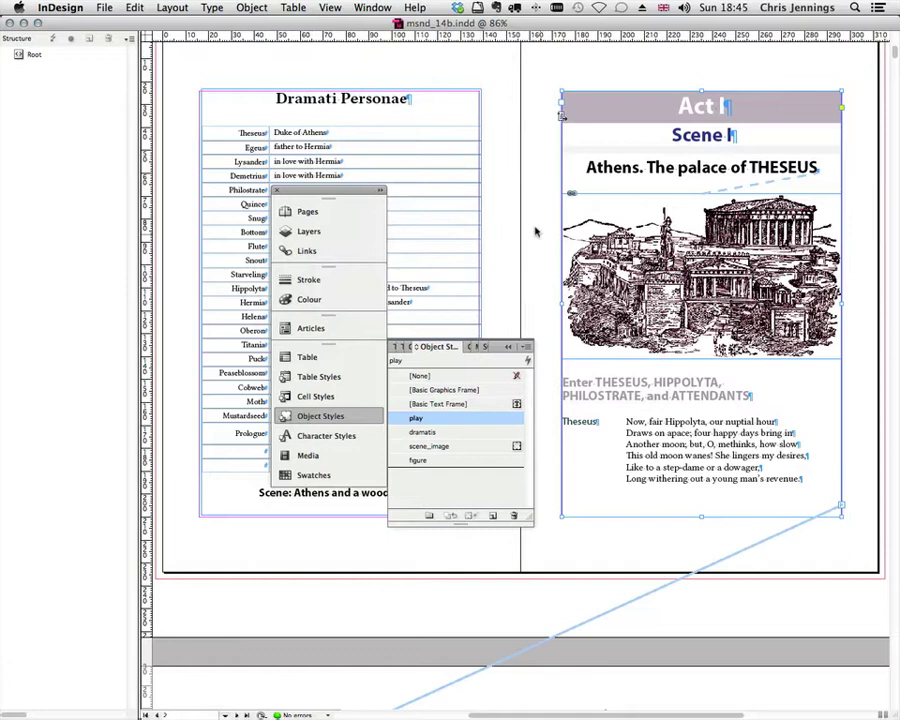
left_click(240, 115)
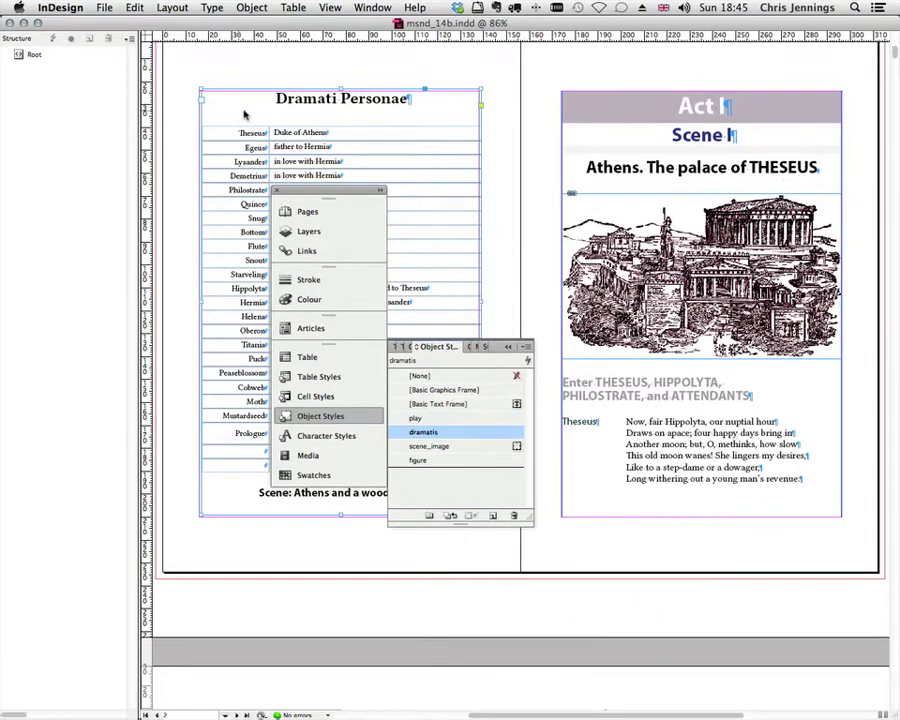
left_click_drag(333, 201, 634, 371)
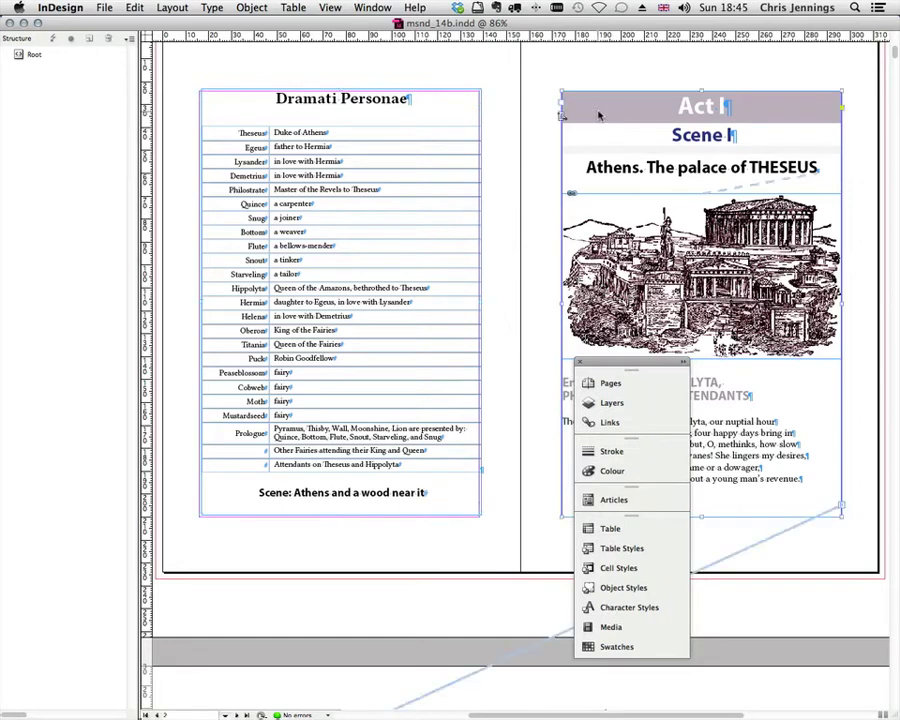
scroll(496, 237, "down", 5)
scroll(496, 237, "down", 2)
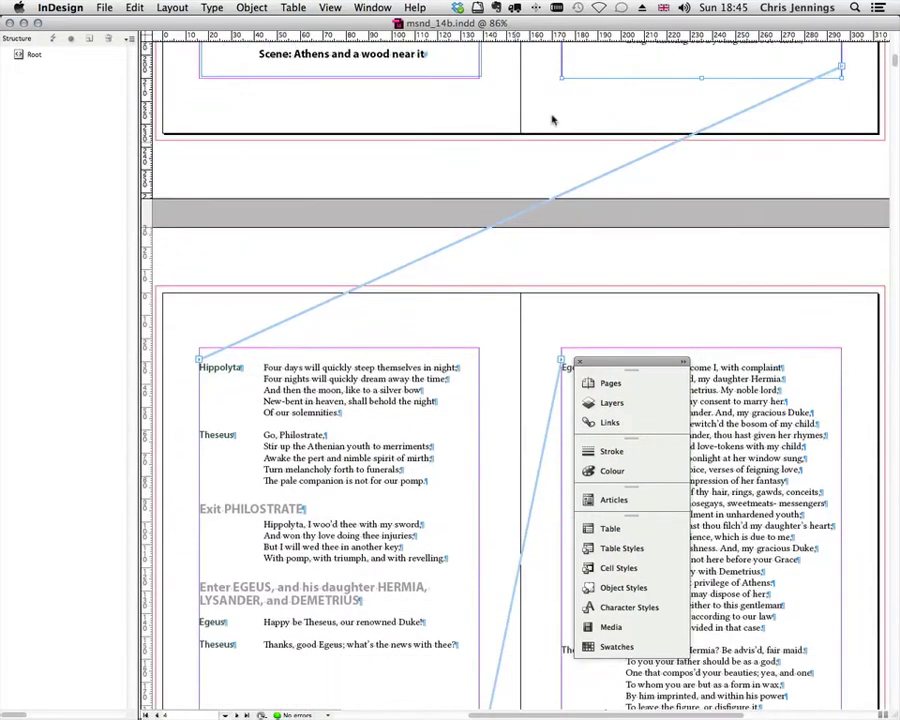
scroll(459, 211, "up", 3)
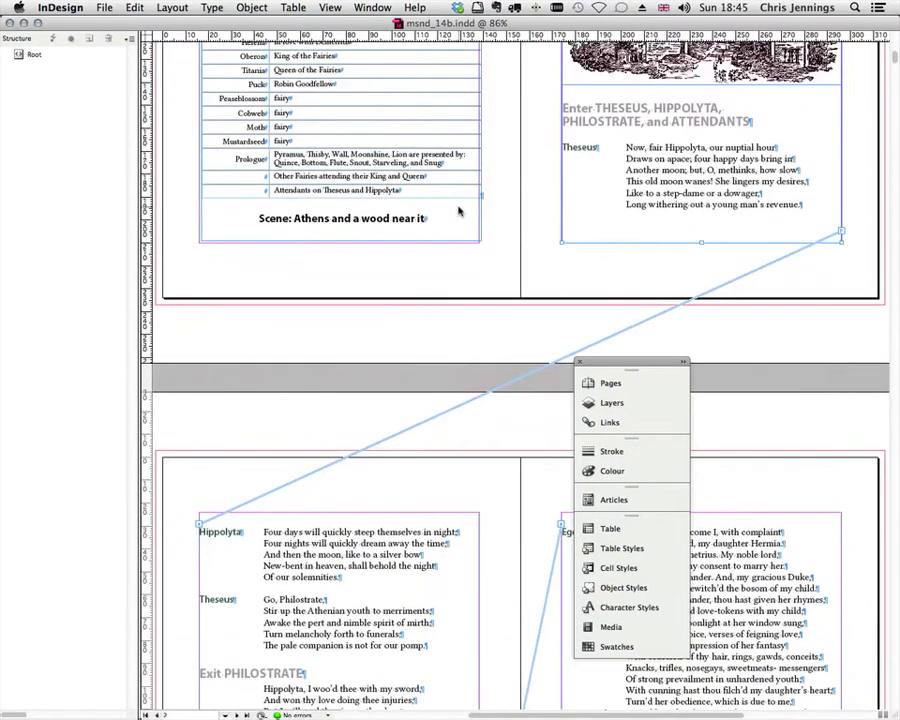
scroll(459, 211, "down", 8)
scroll(459, 211, "down", 3)
scroll(459, 211, "up", 15)
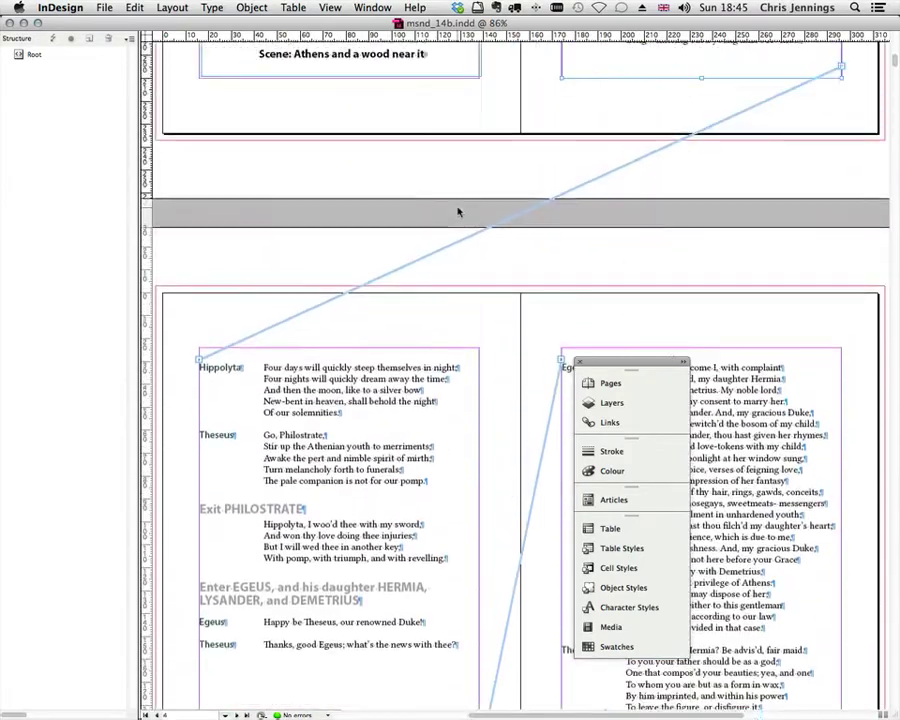
scroll(459, 211, "up", 3)
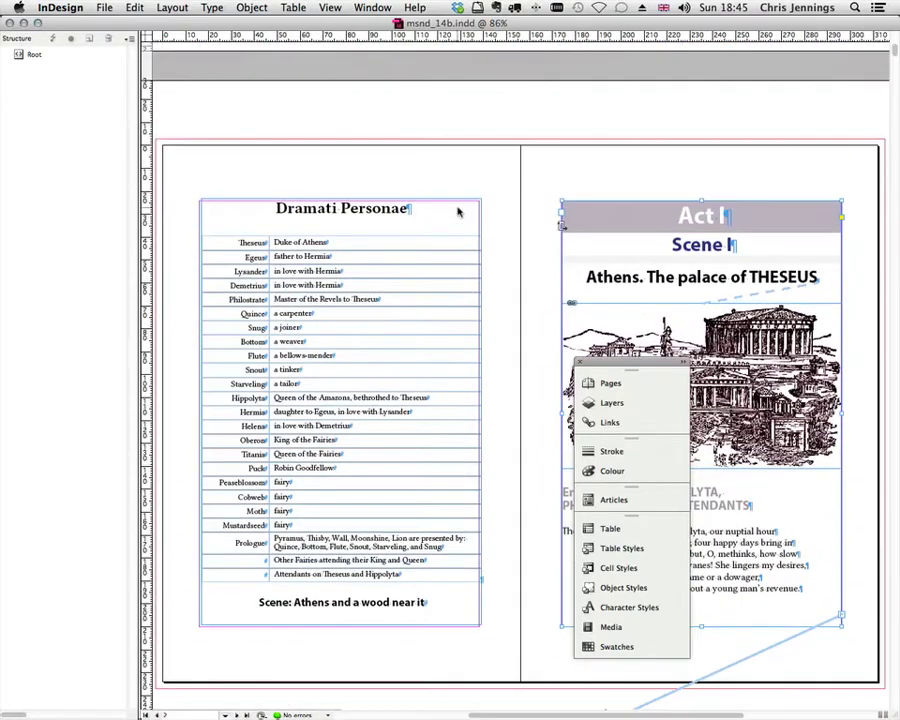
left_click(447, 235)
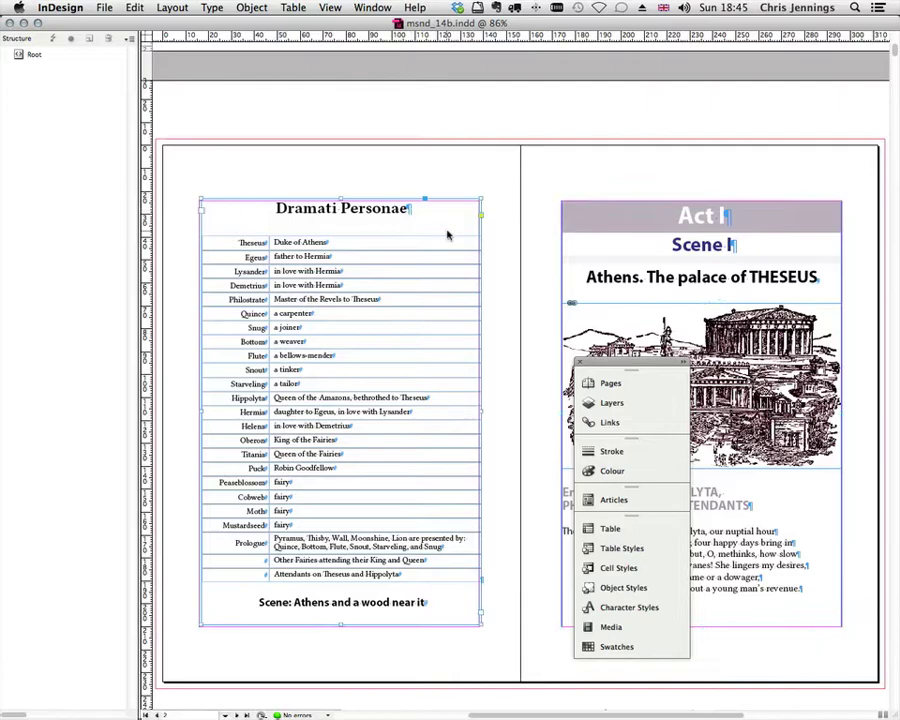
key("super+a")
scroll(482, 221, "down", 5)
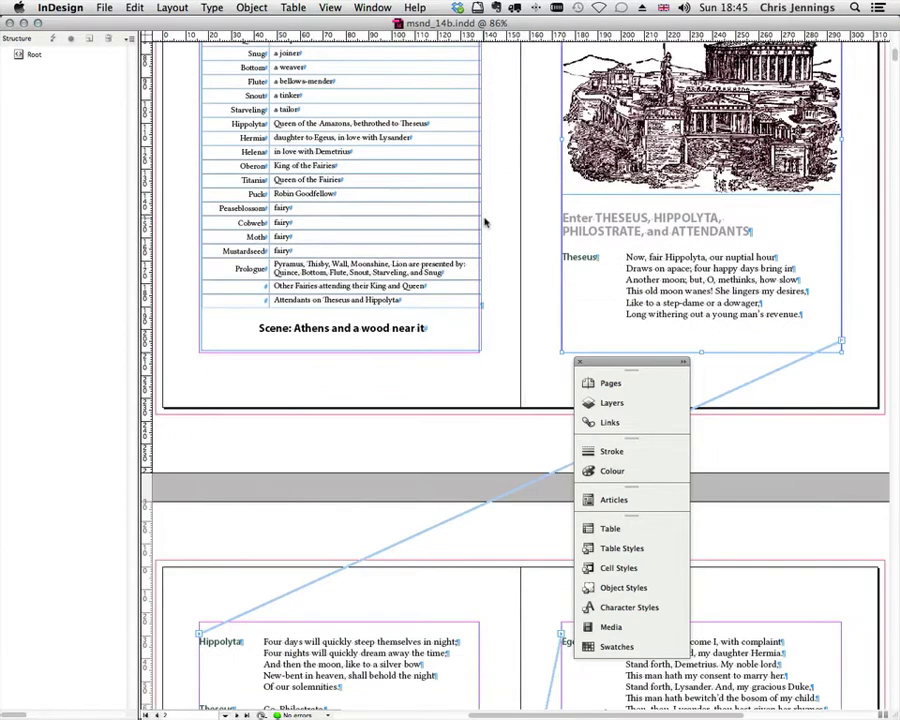
scroll(484, 222, "down", 5)
scroll(484, 222, "up", 10)
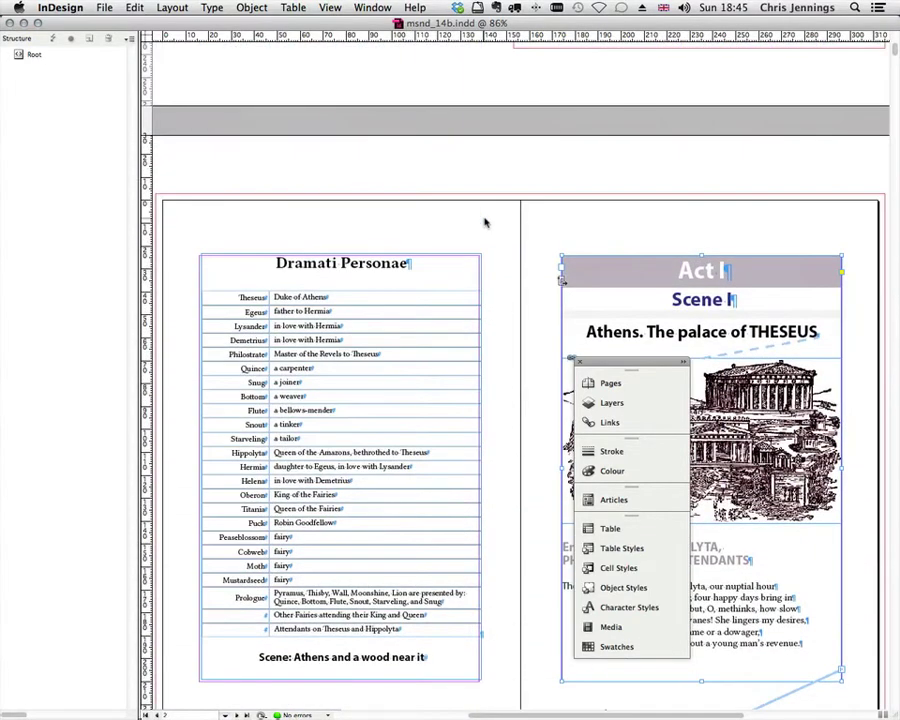
scroll(484, 222, "down", 5)
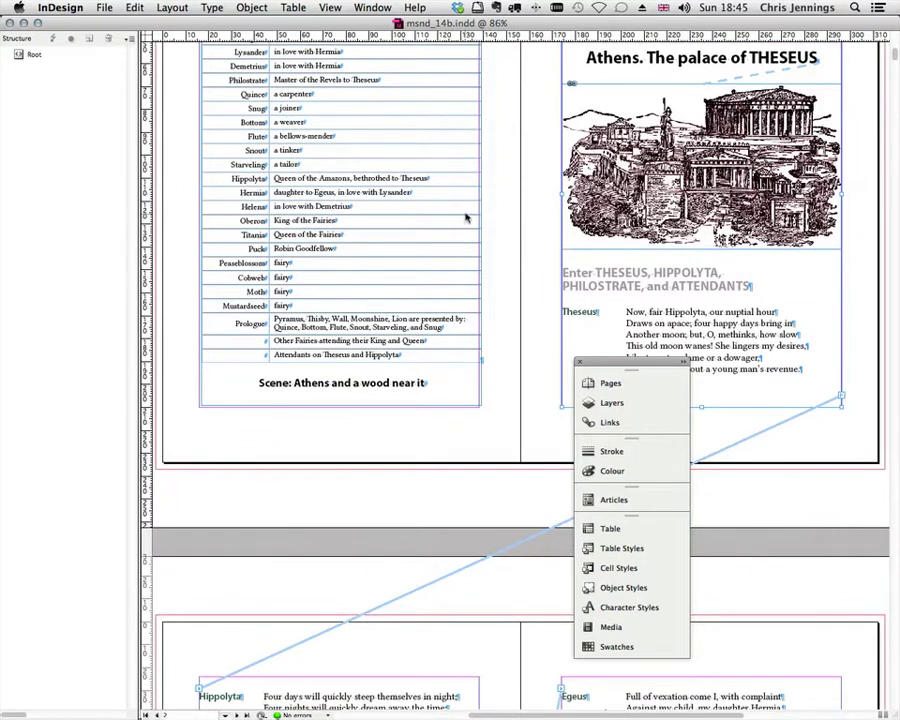
scroll(502, 244, "up", 4)
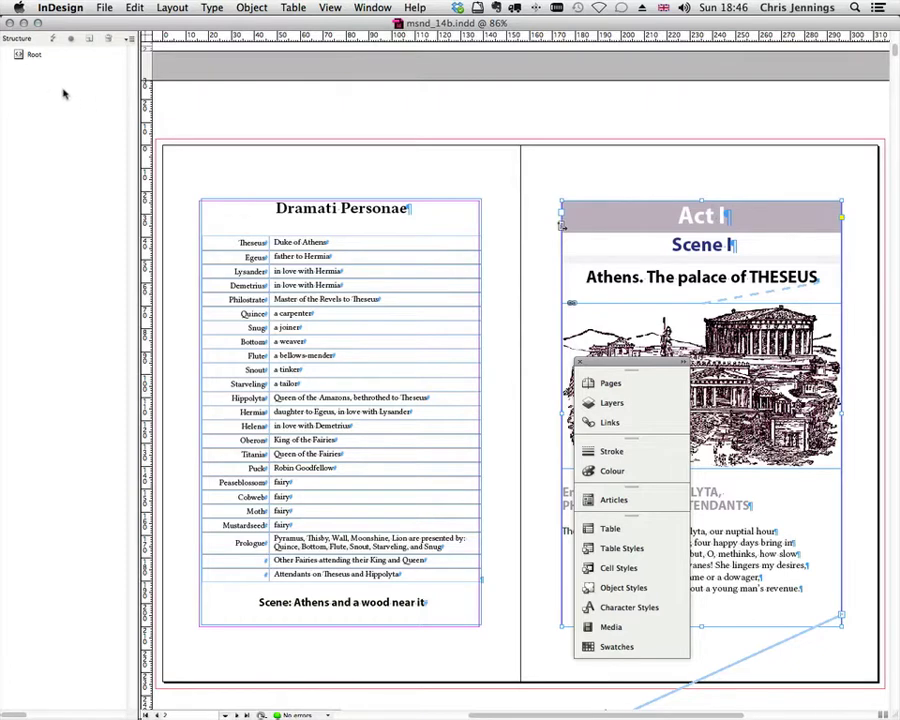
Step: Load shakespeare_play.dtd into the document with the Structure panel's Load DTD command
left_click(128, 40)
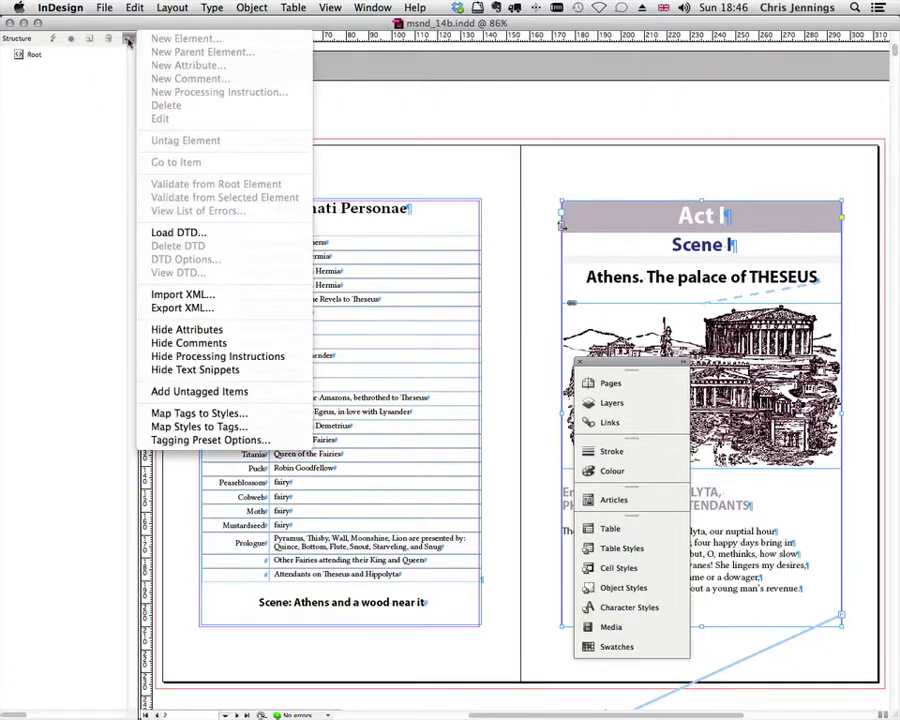
left_click(170, 232)
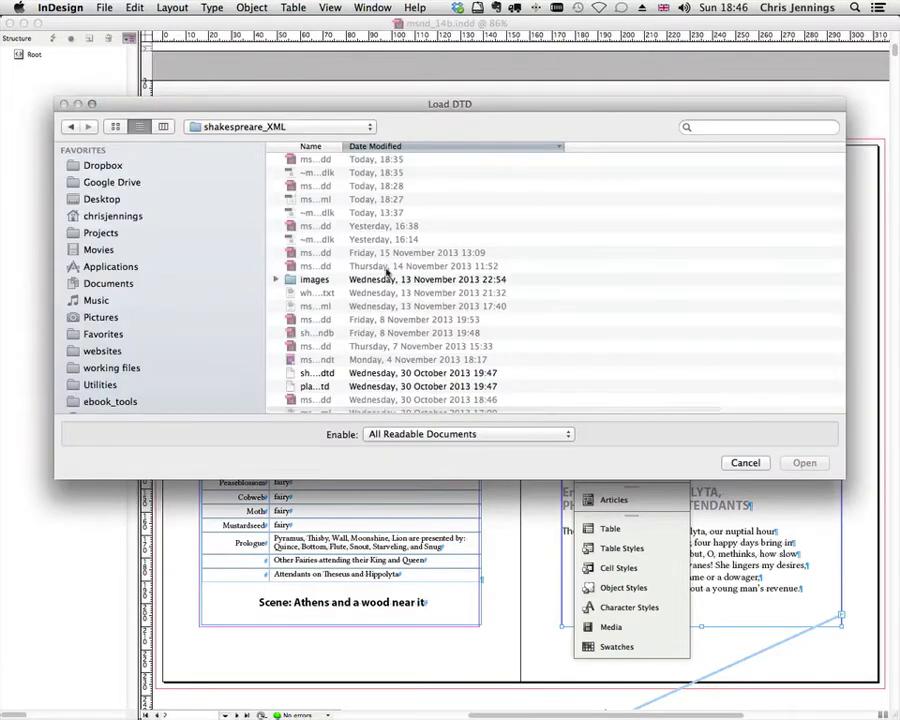
scroll(388, 286, "down", 2)
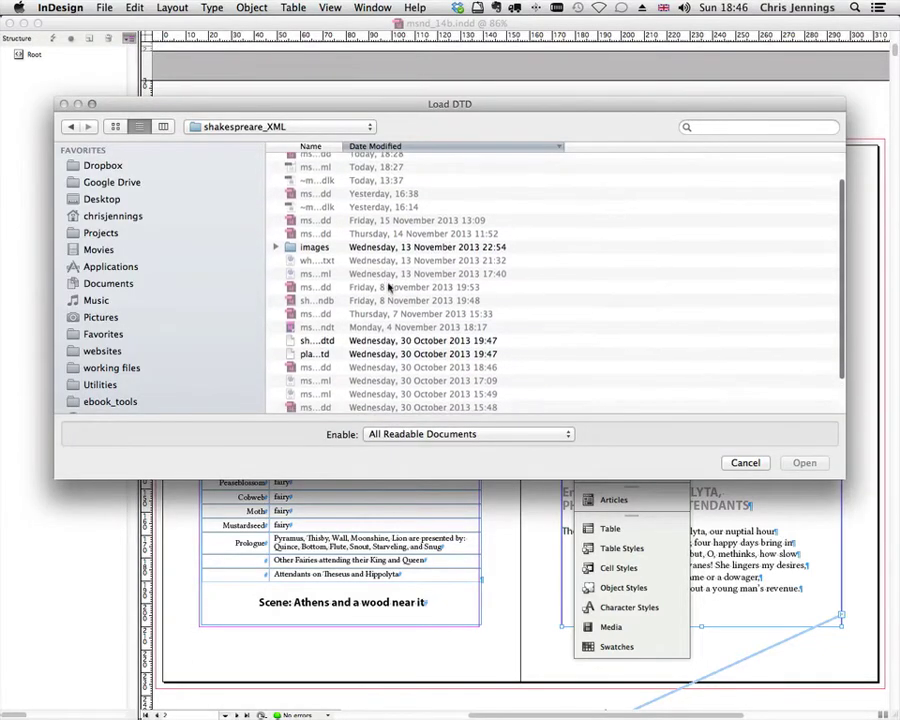
scroll(387, 287, "down", 3)
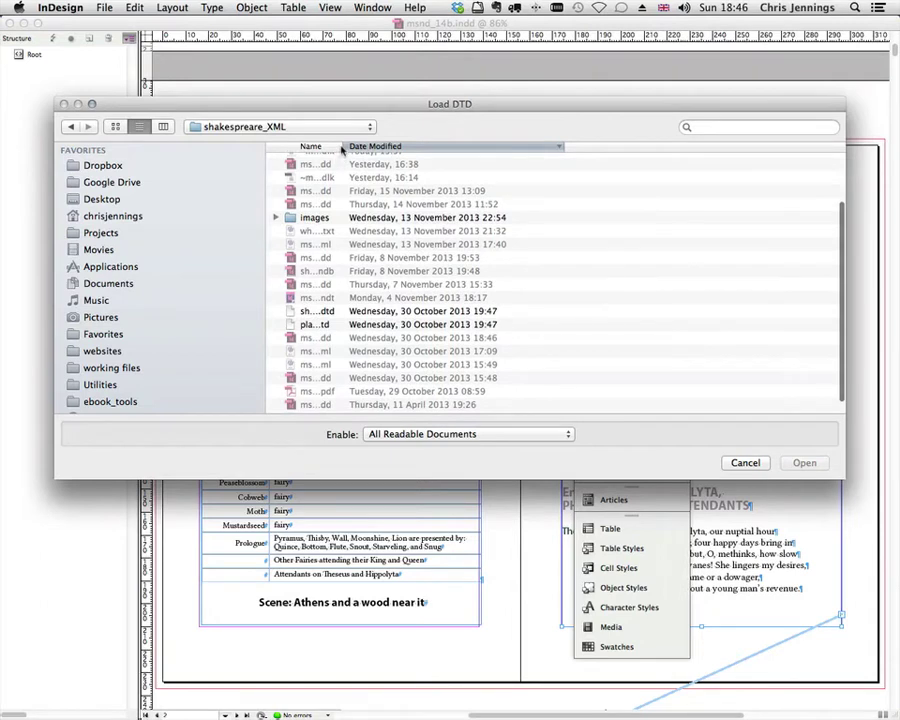
left_click_drag(342, 148, 481, 166)
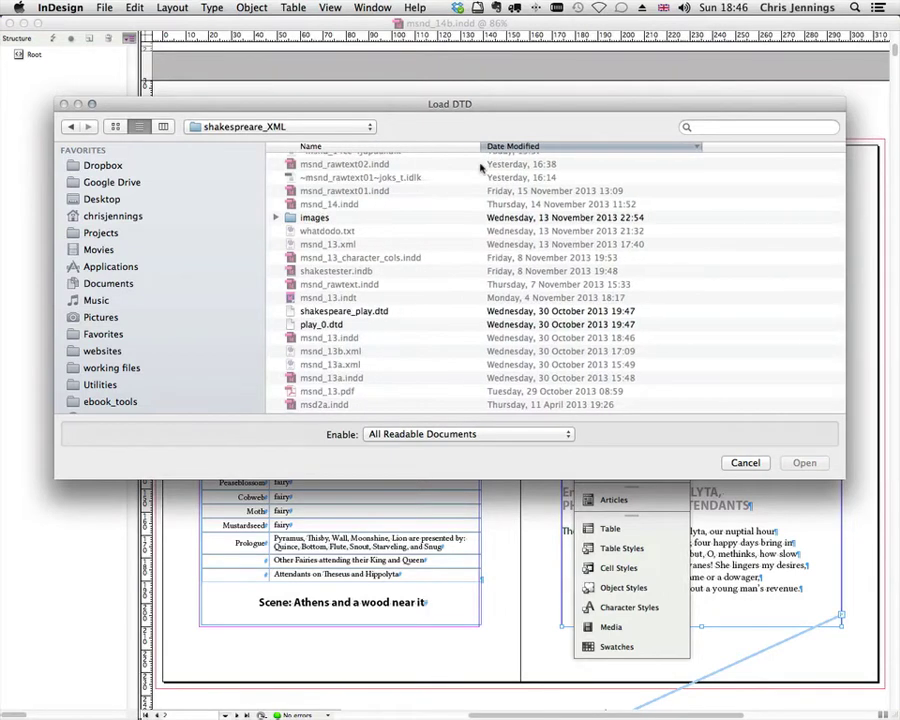
left_click(331, 316)
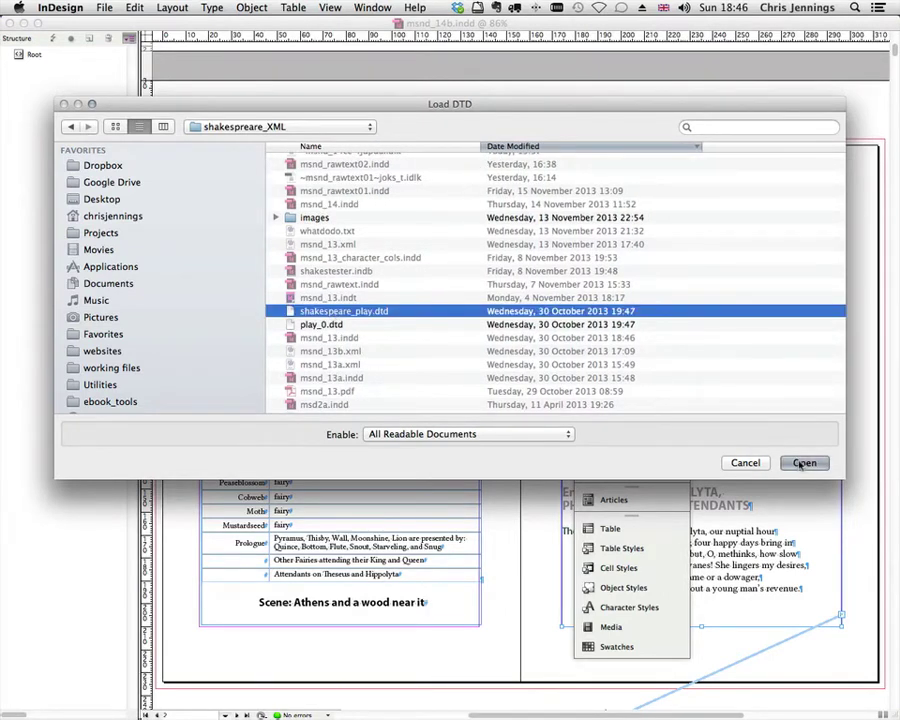
left_click(802, 515)
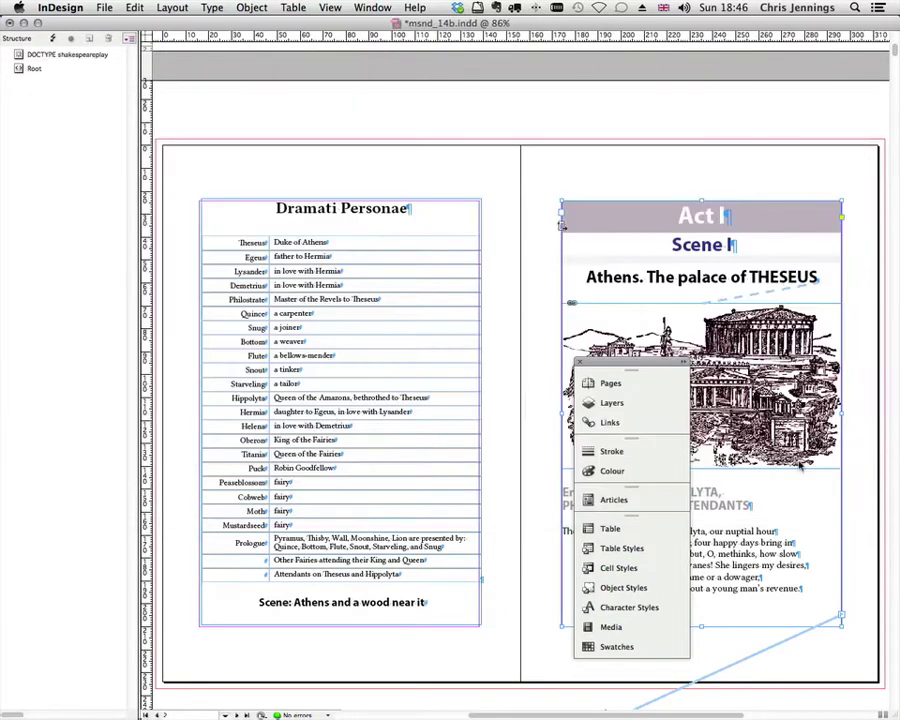
Step: Inspect the DOCTYPE shakespeareplay entry's DTD contents, then close the viewer
double_click(30, 56)
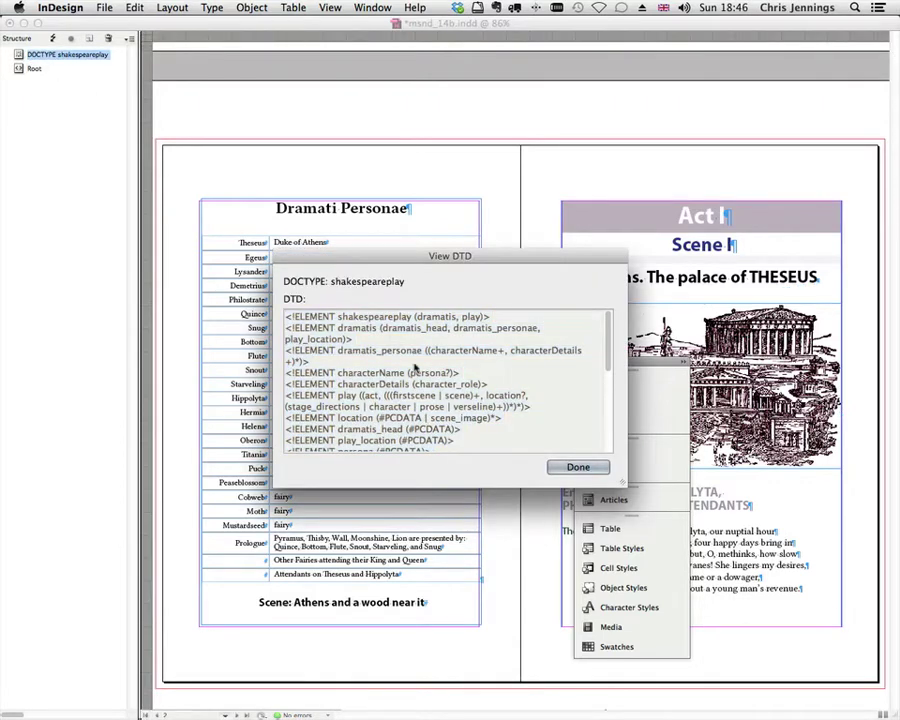
left_click(578, 467)
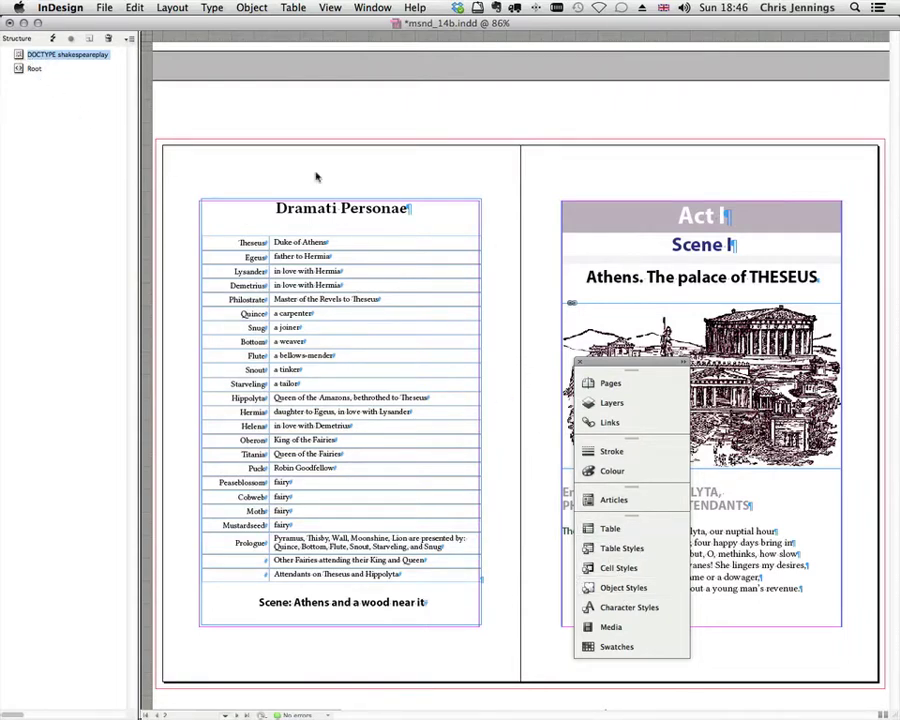
left_click(370, 8)
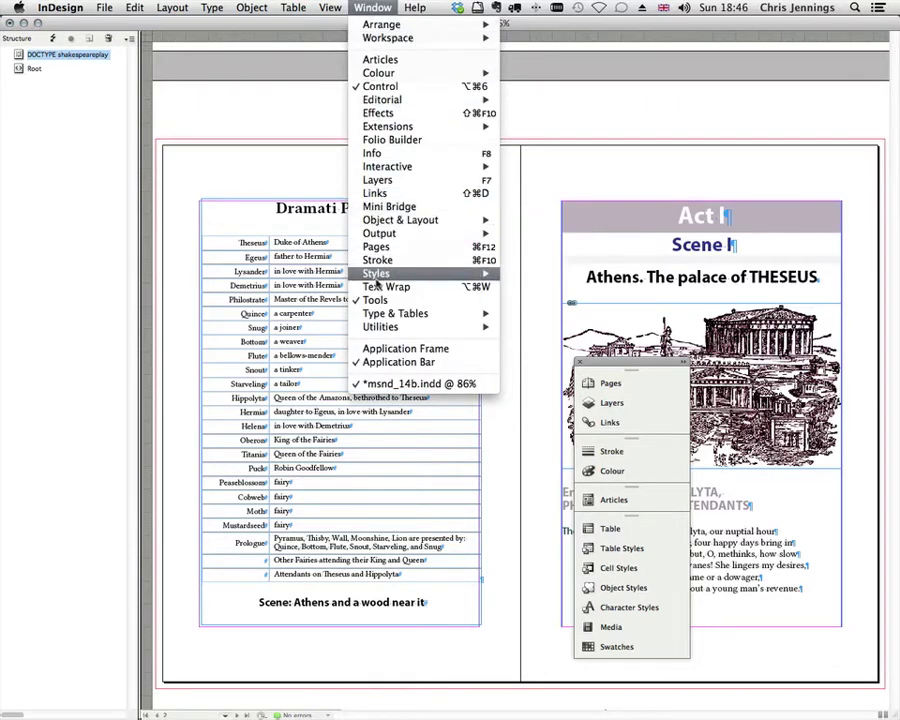
Step: Open the Tags panel, shift it around the page to check the cast table, then close it
mouse_move(340, 10)
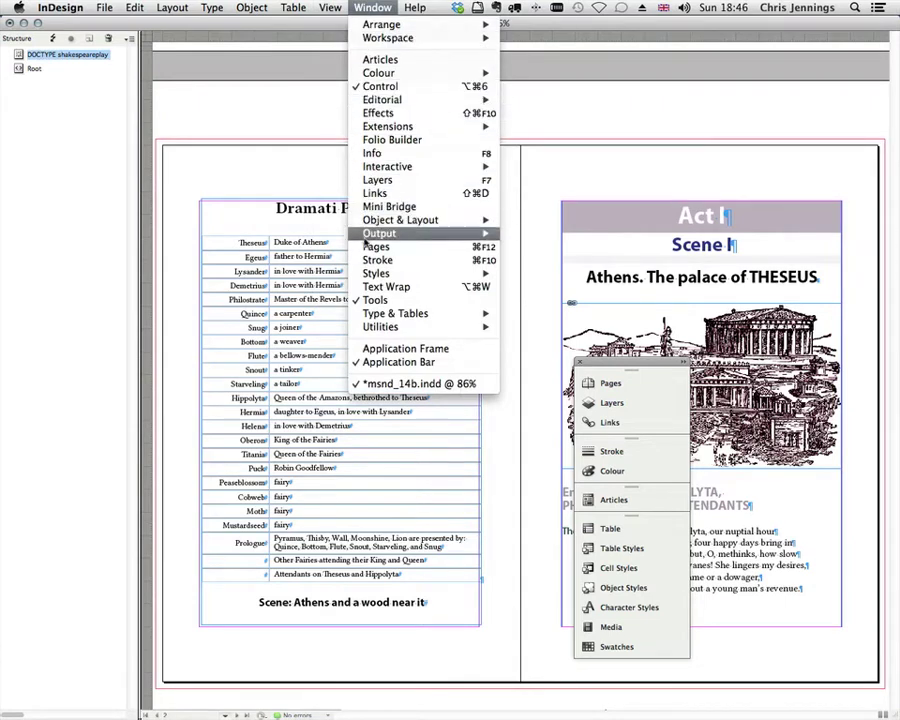
mouse_move(375, 328)
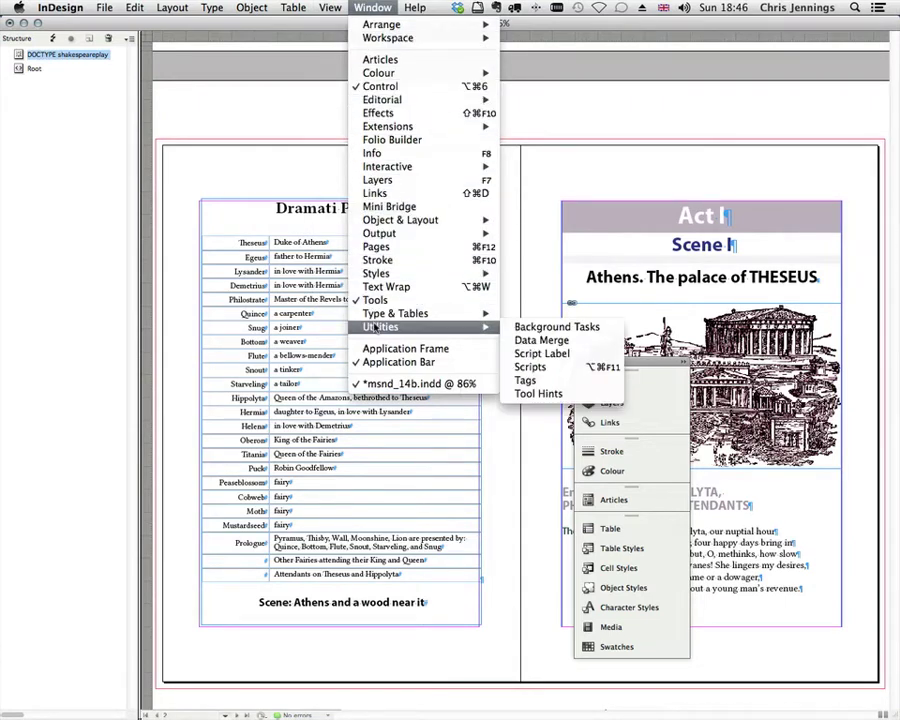
left_click(530, 367)
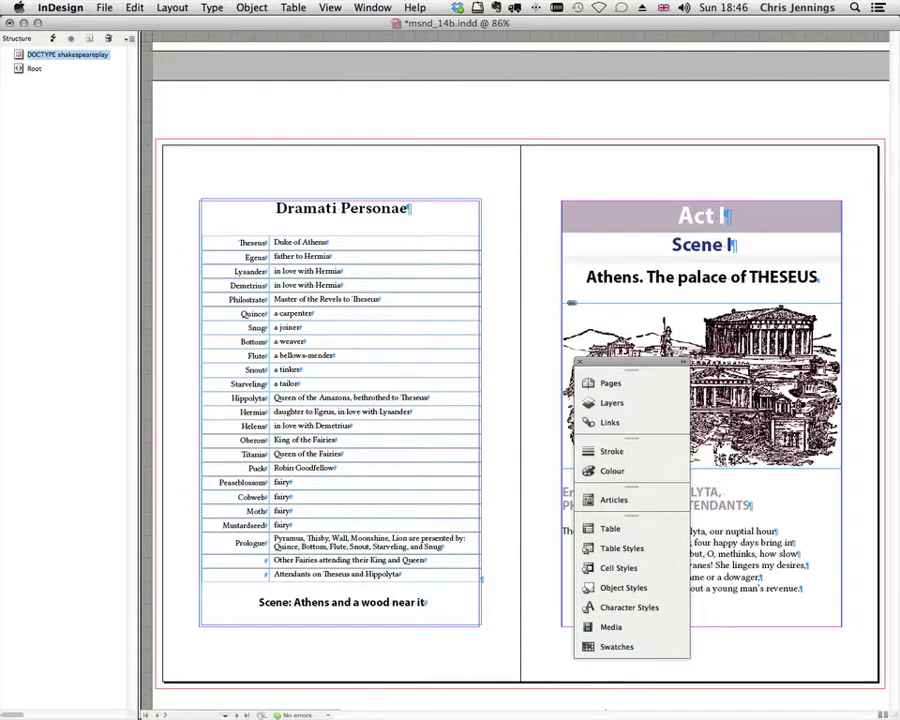
left_click_drag(553, 154, 337, 107)
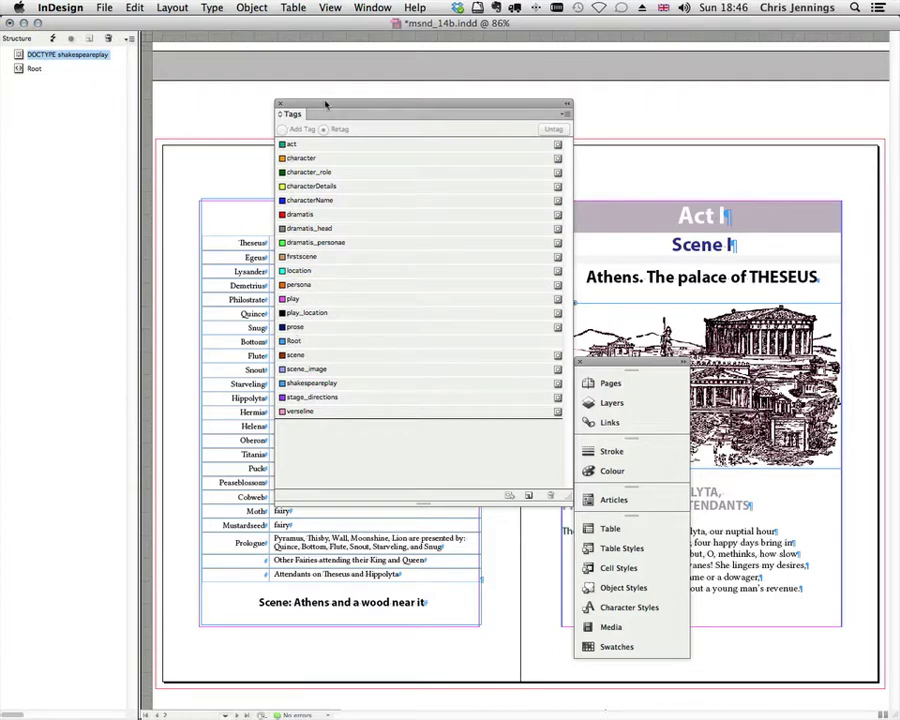
left_click_drag(325, 103, 468, 123)
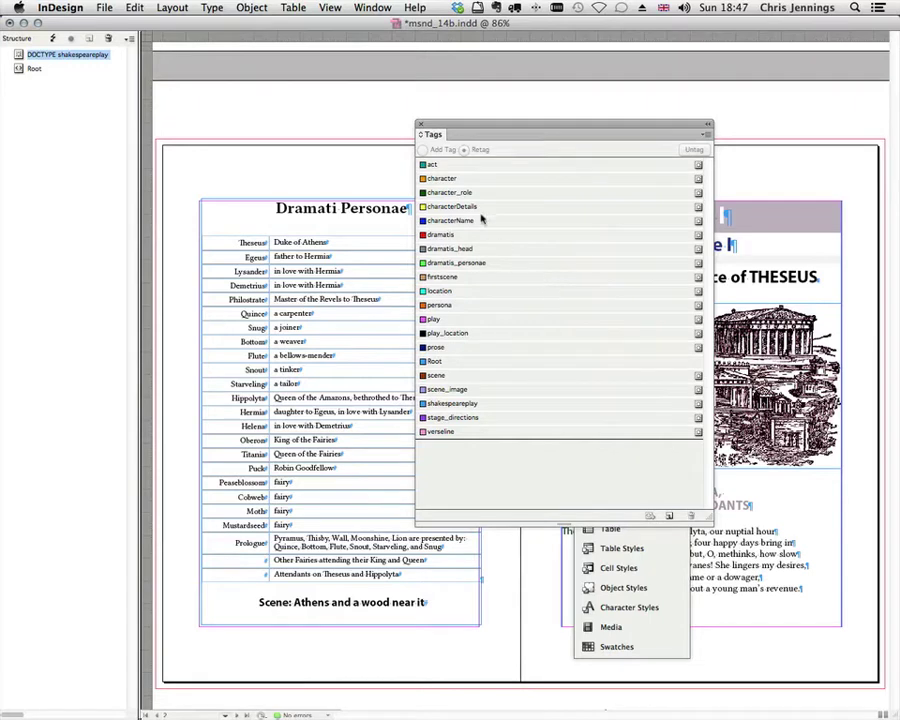
mouse_move(475, 126)
left_mouse_down()
mouse_move(375, 114)
mouse_move(484, 126)
left_mouse_up()
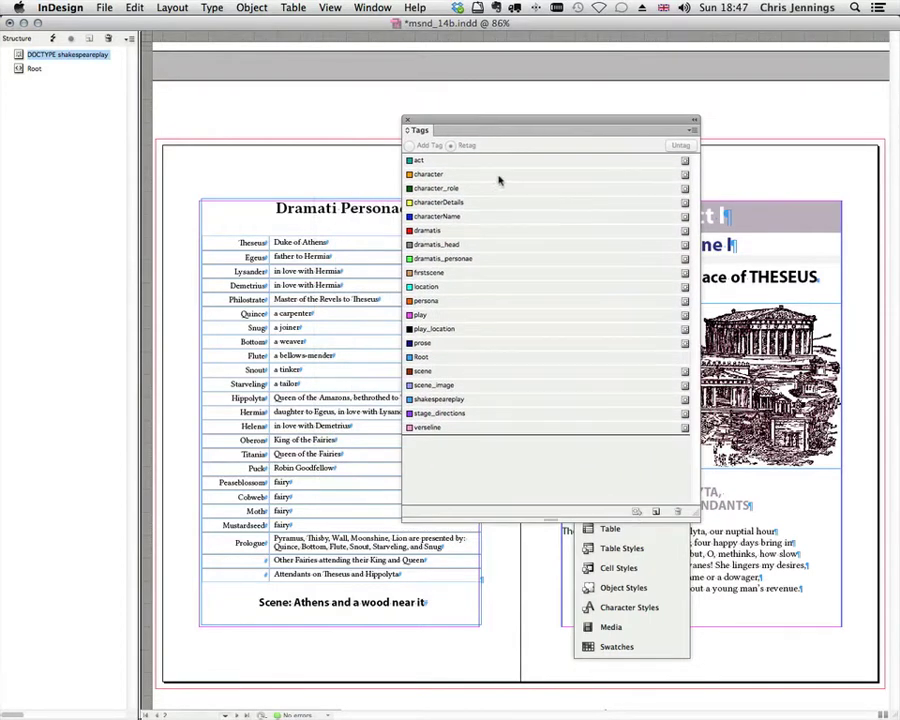
left_click_drag(457, 125, 336, 101)
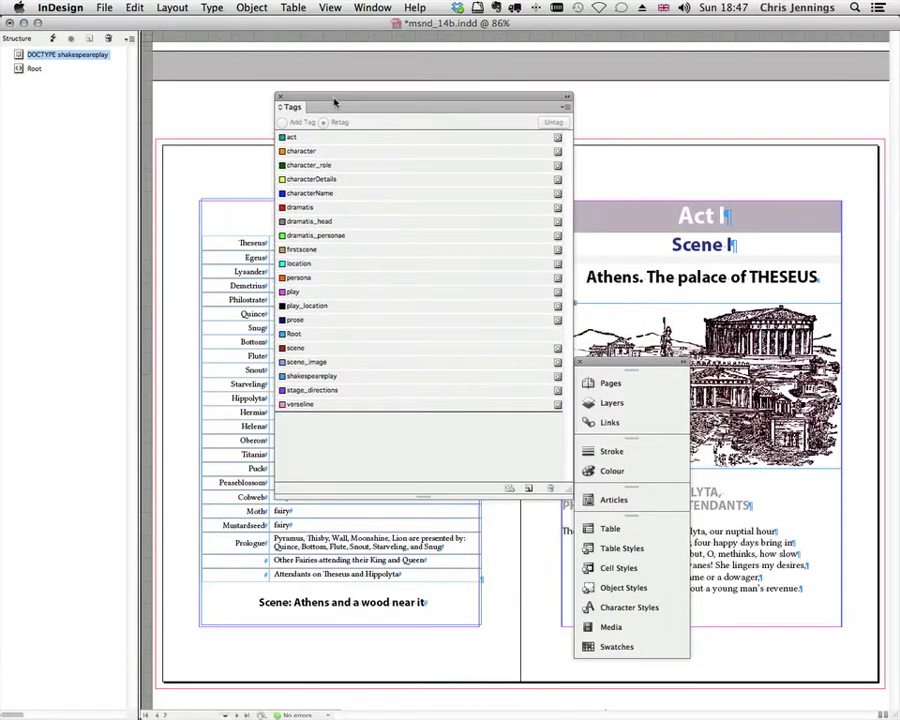
left_click(281, 98)
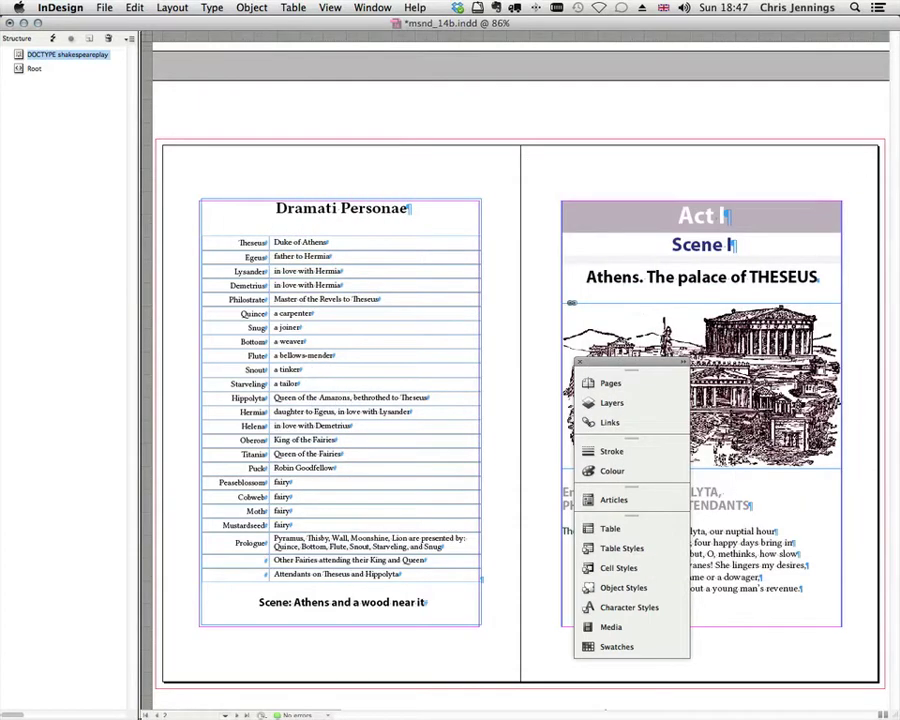
Step: Tidy the docked panels, close the floating panel column, and deselect the DOCTYPE row
left_click(684, 364)
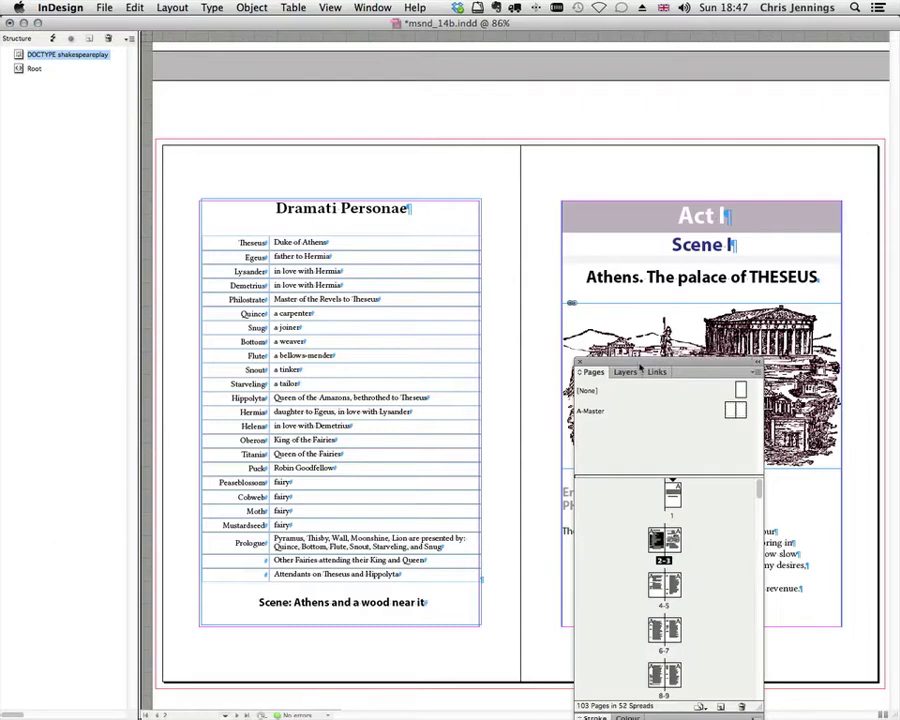
left_click_drag(640, 366, 658, 300)
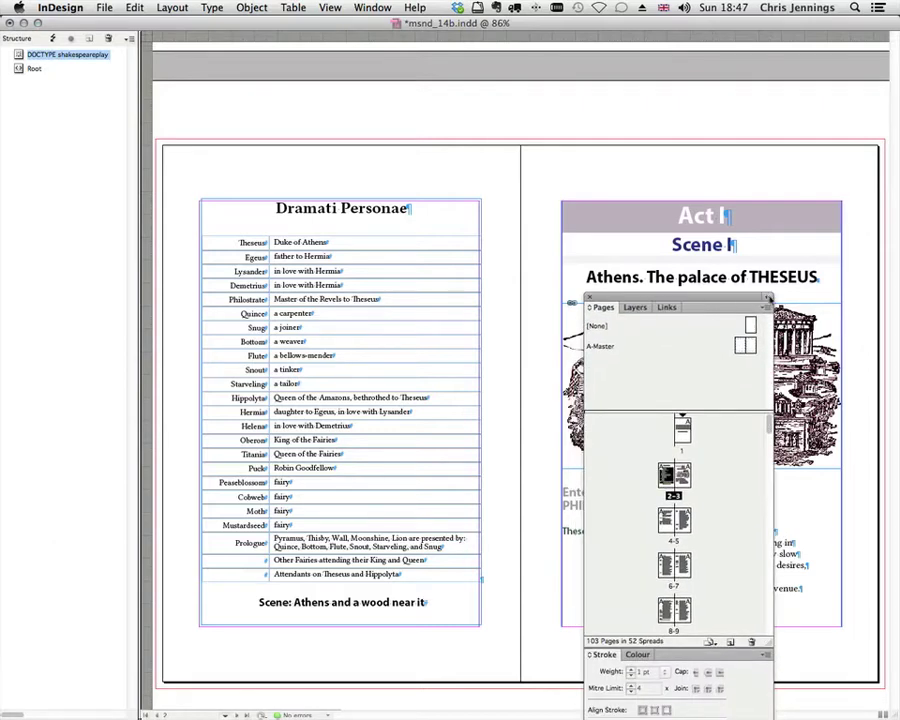
left_click(768, 298)
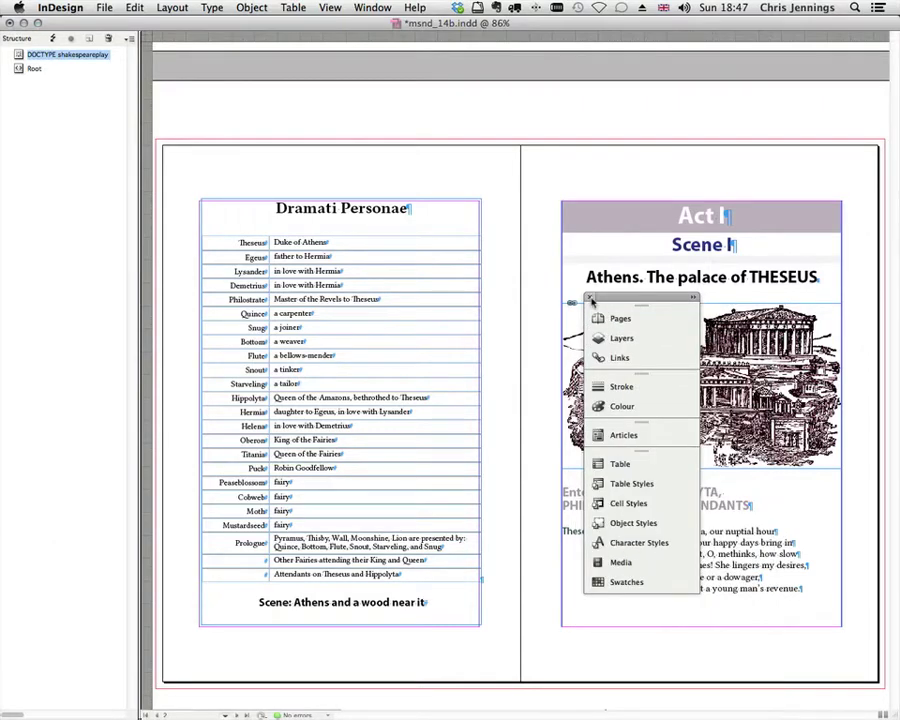
left_click(590, 299)
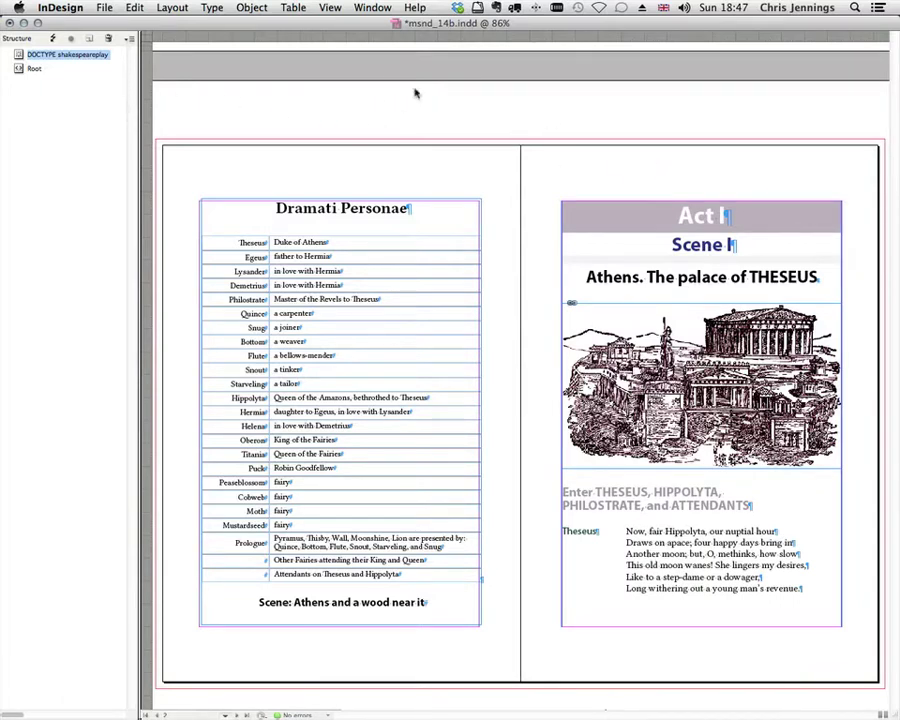
left_click(96, 102)
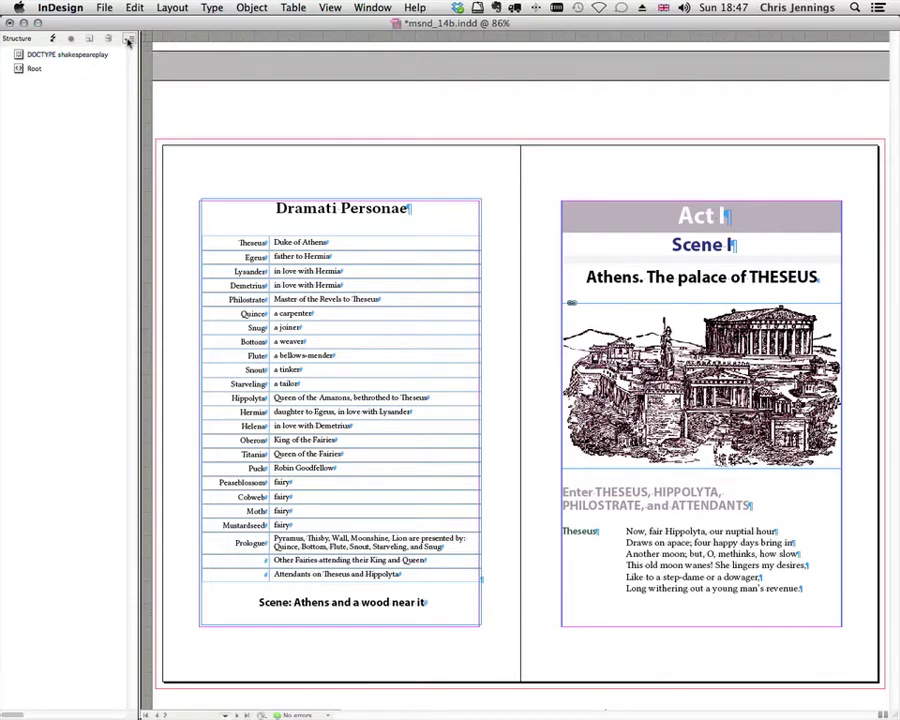
Step: Open Map Styles to Tags from the Structure menu and enlarge the dialog to show all styles
left_click(128, 42)
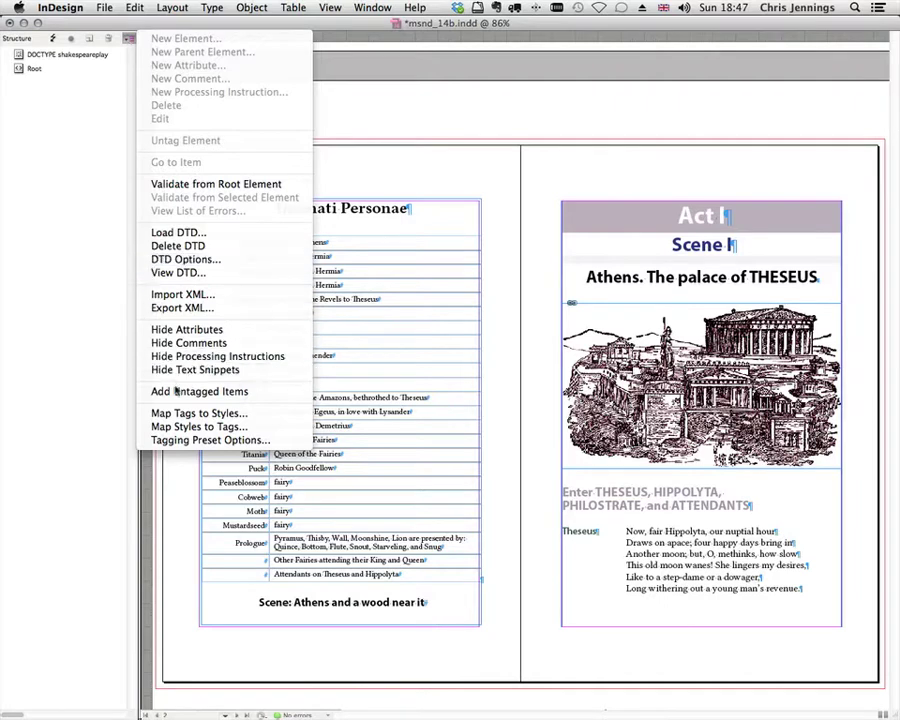
left_click(188, 428)
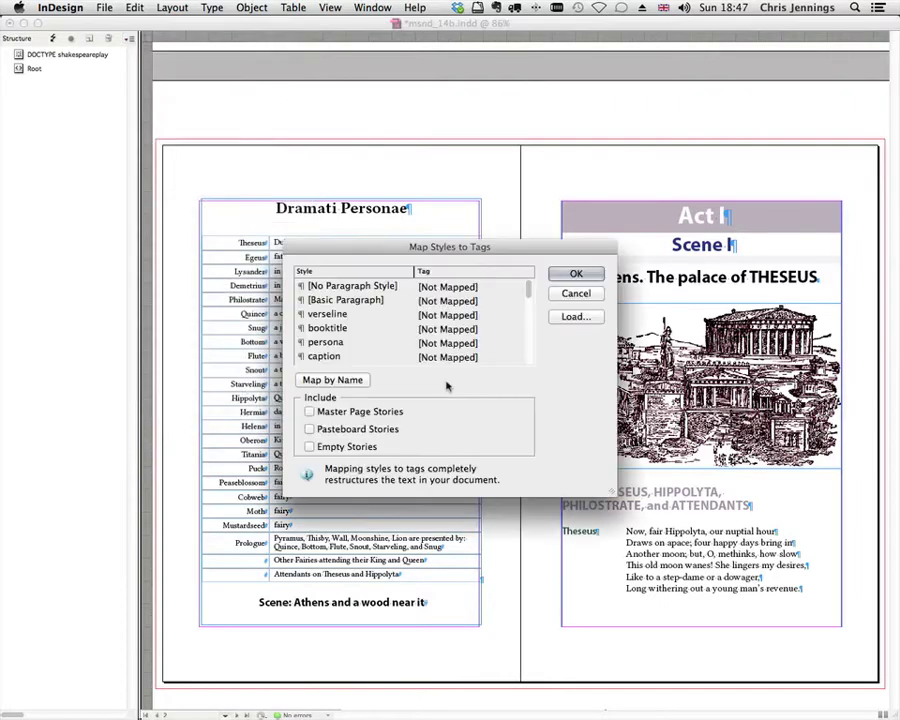
left_click_drag(378, 260, 432, 217)
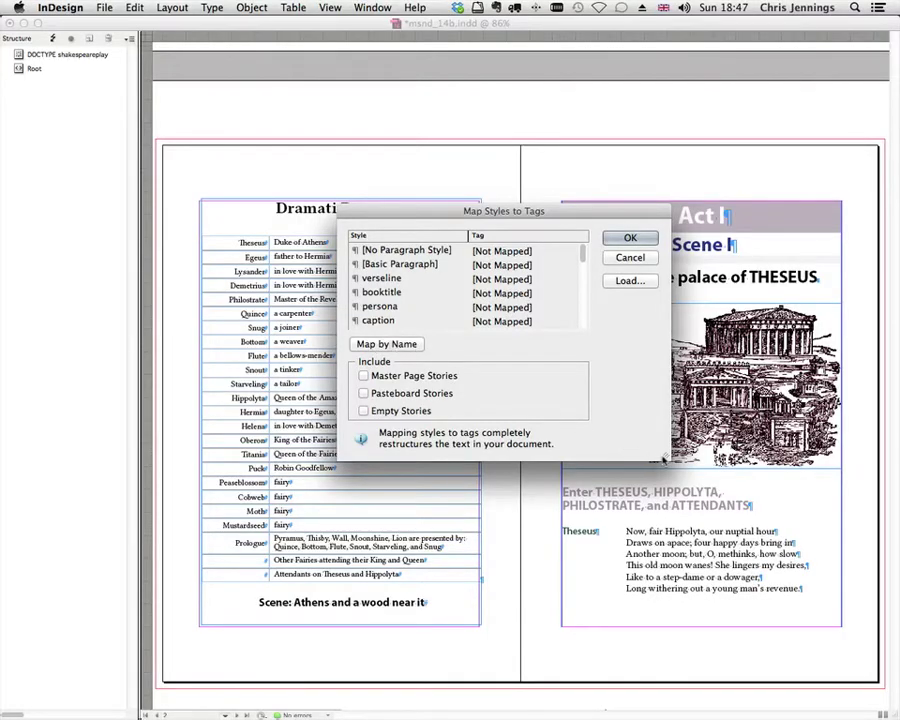
left_click_drag(664, 458, 692, 584)
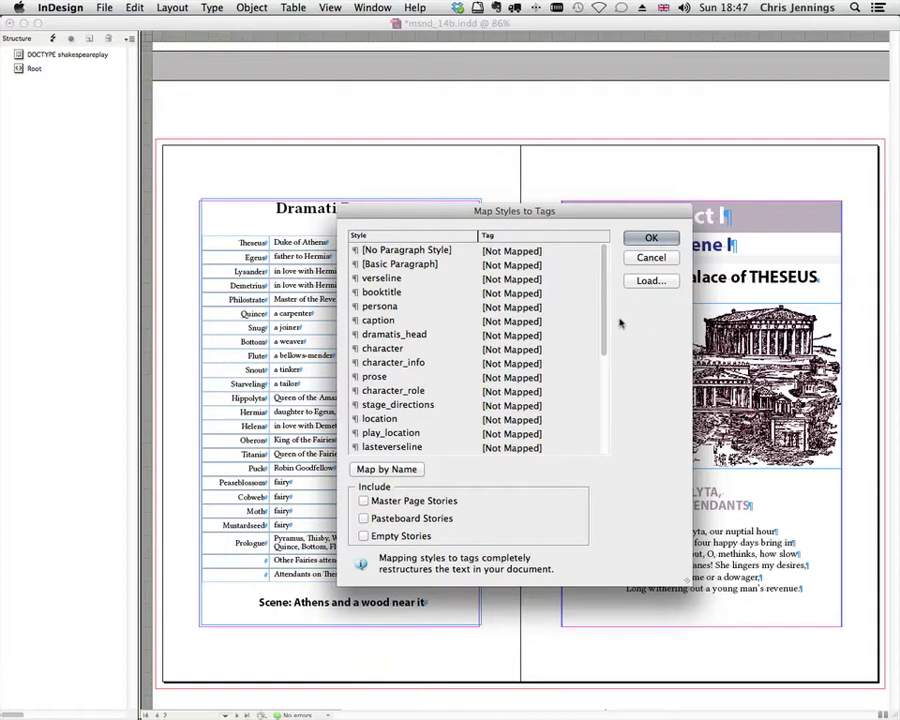
left_click_drag(533, 210, 470, 166)
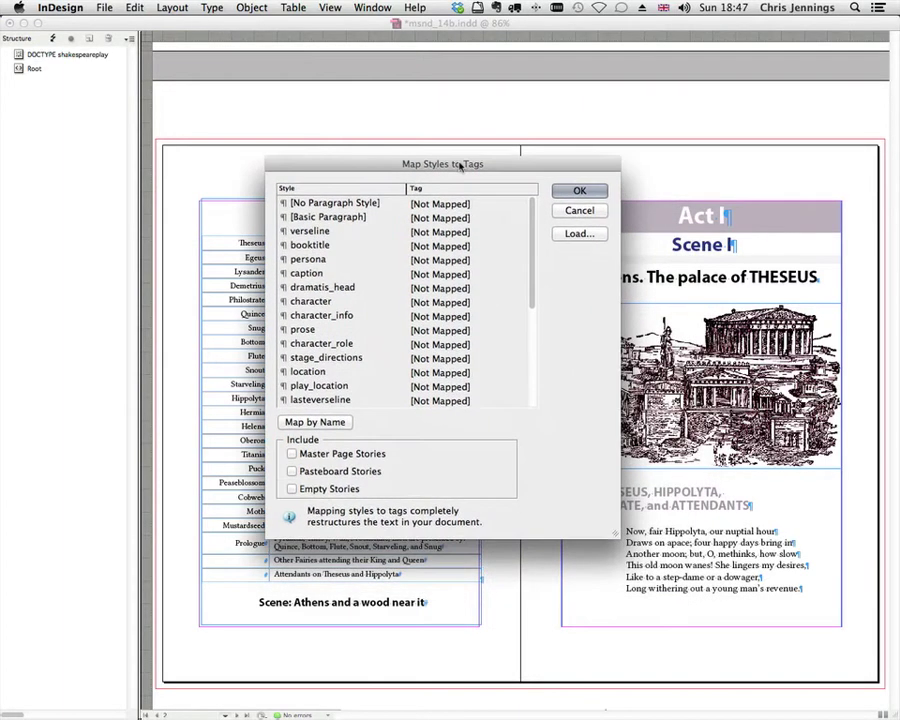
Step: Map verseline to the verseline tag, map the remaining styles by name, and confirm
left_click(298, 234)
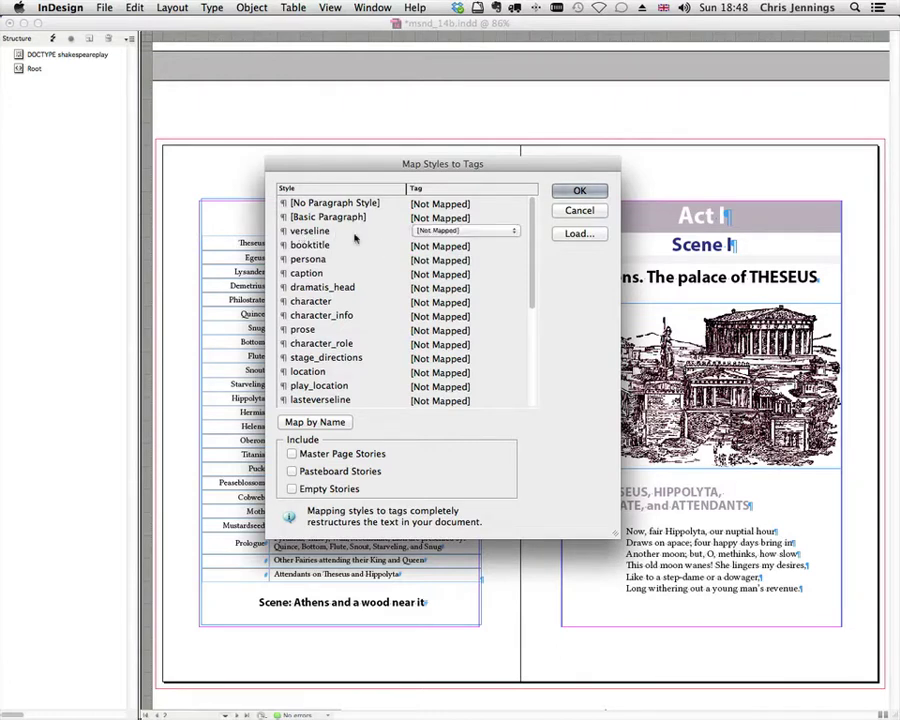
left_click(514, 233)
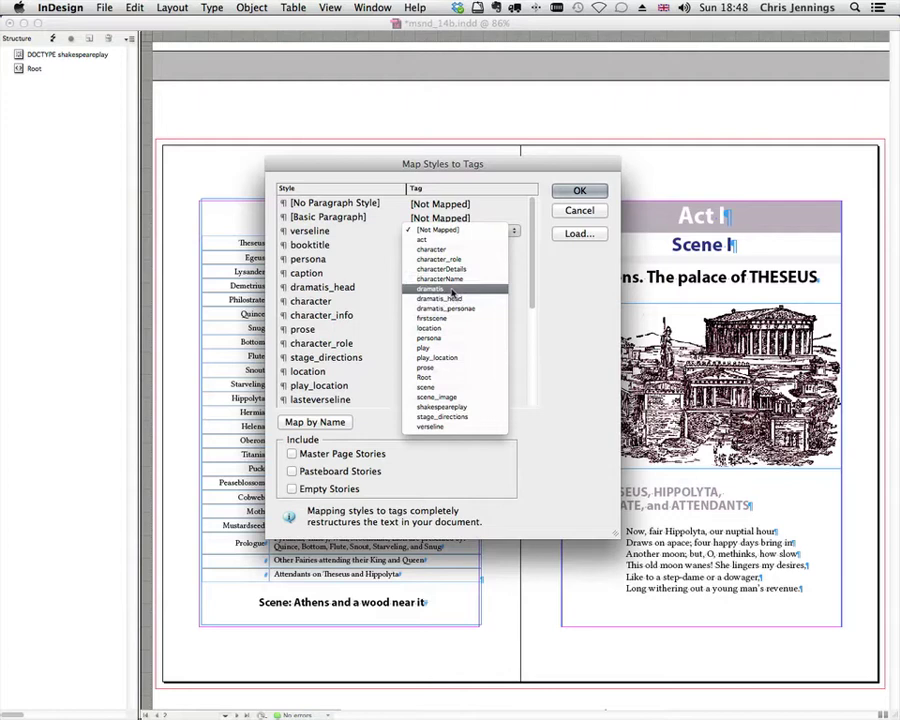
left_click(433, 427)
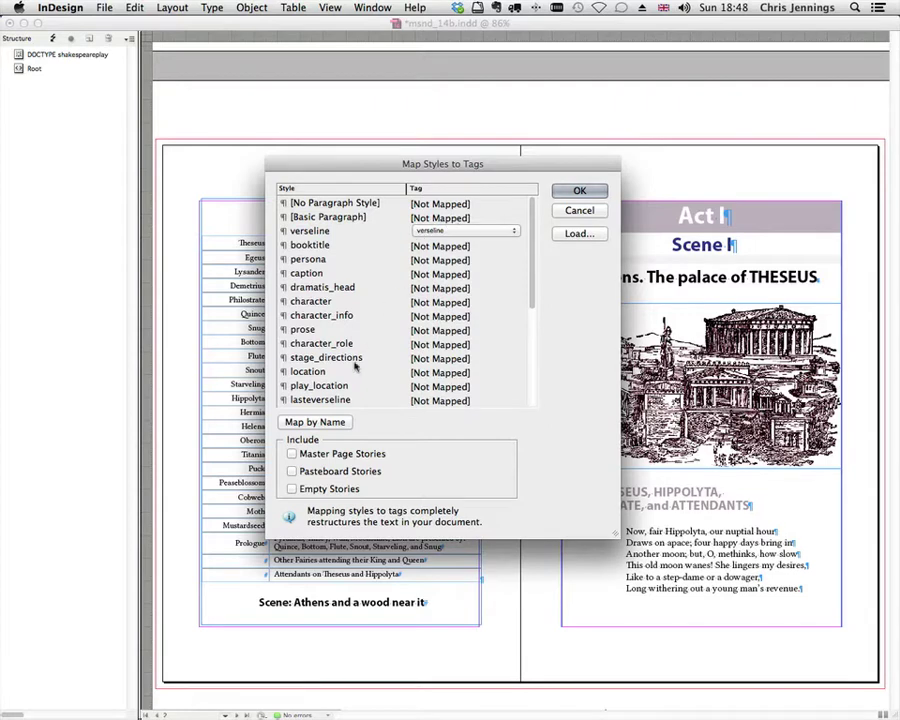
left_click(340, 423)
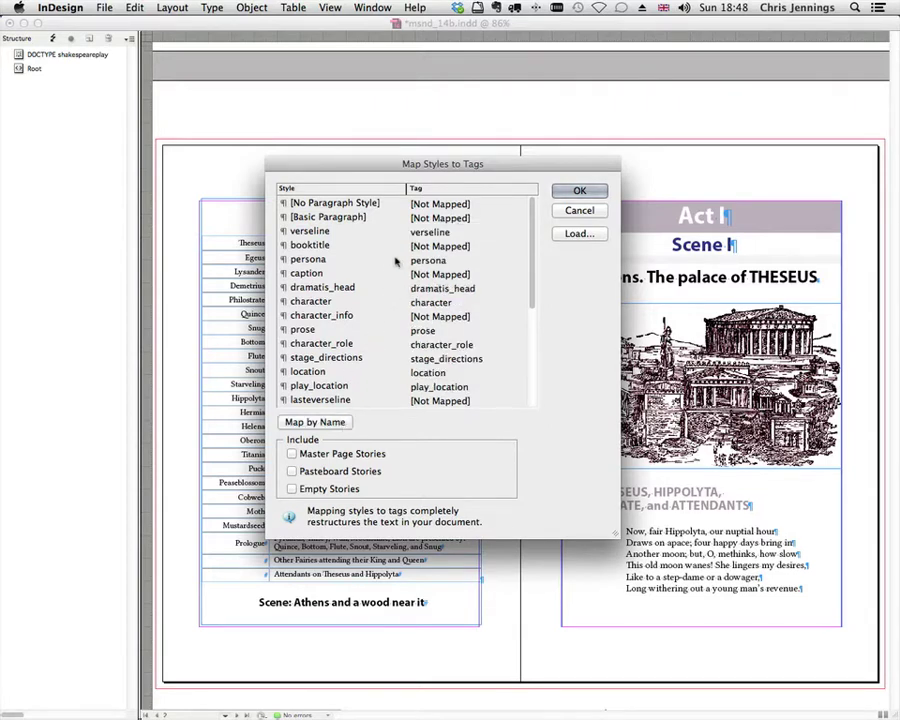
scroll(390, 332, "down", 5)
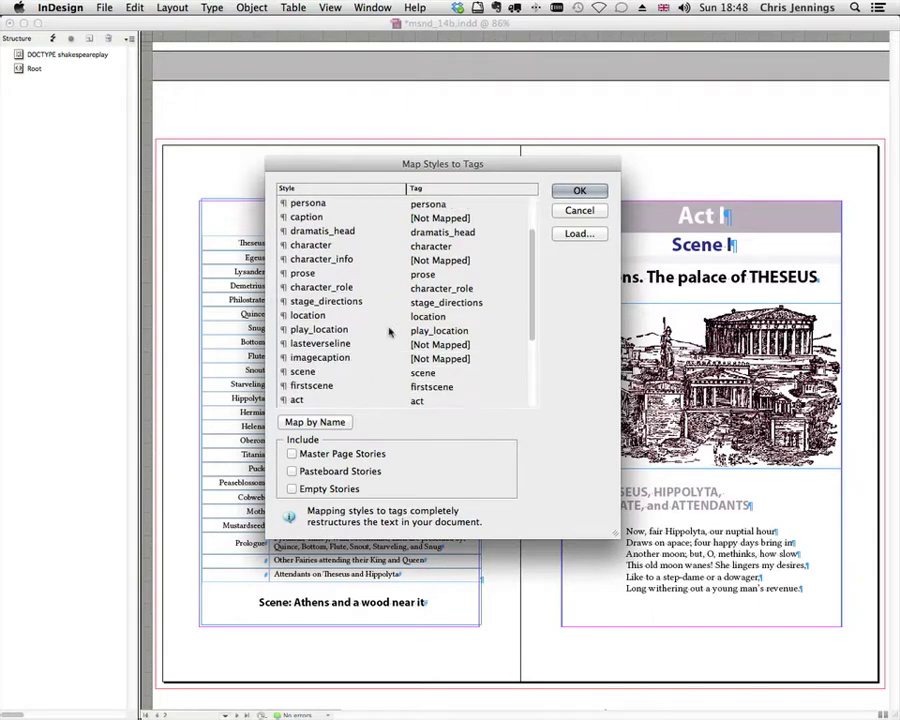
scroll(390, 332, "up", 6)
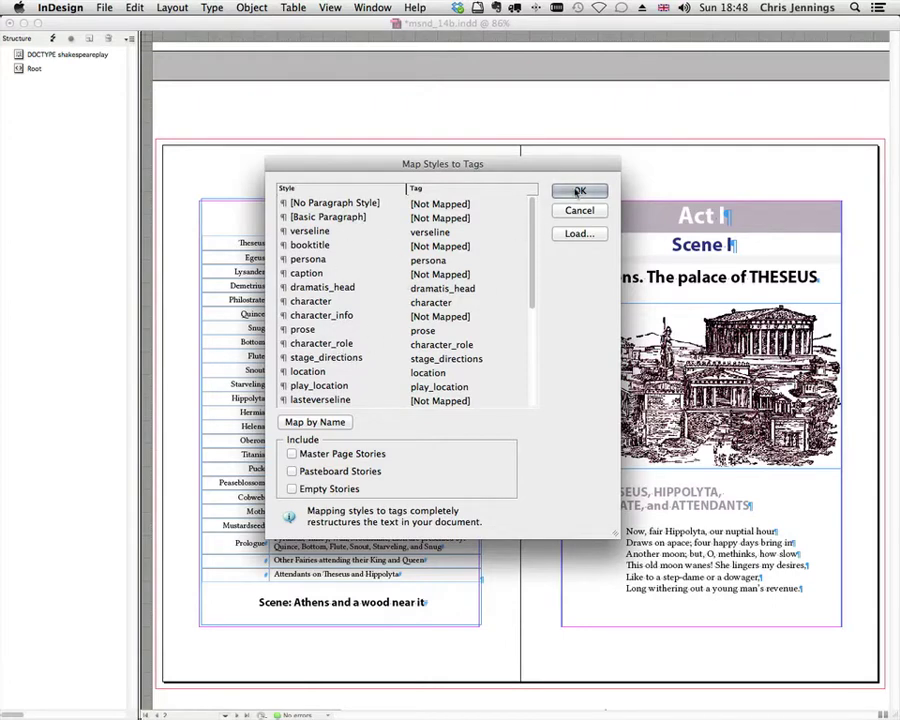
key("Return")
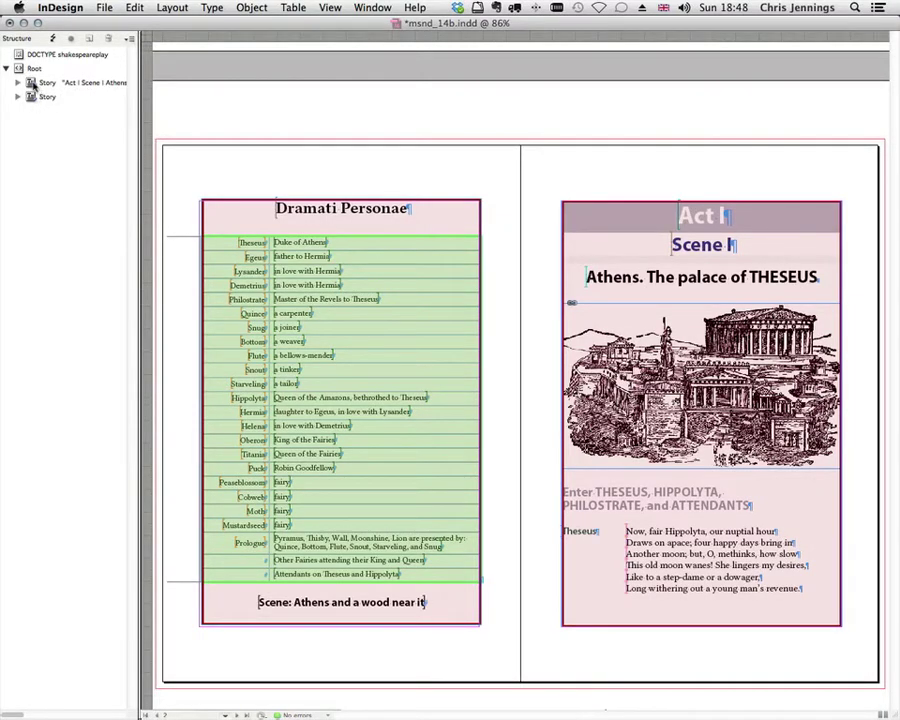
Step: Expand the Stories to reveal dramatis_head, dramatis_personae and play_location, and place Tags over the right page
left_click(32, 86)
left_click(17, 84)
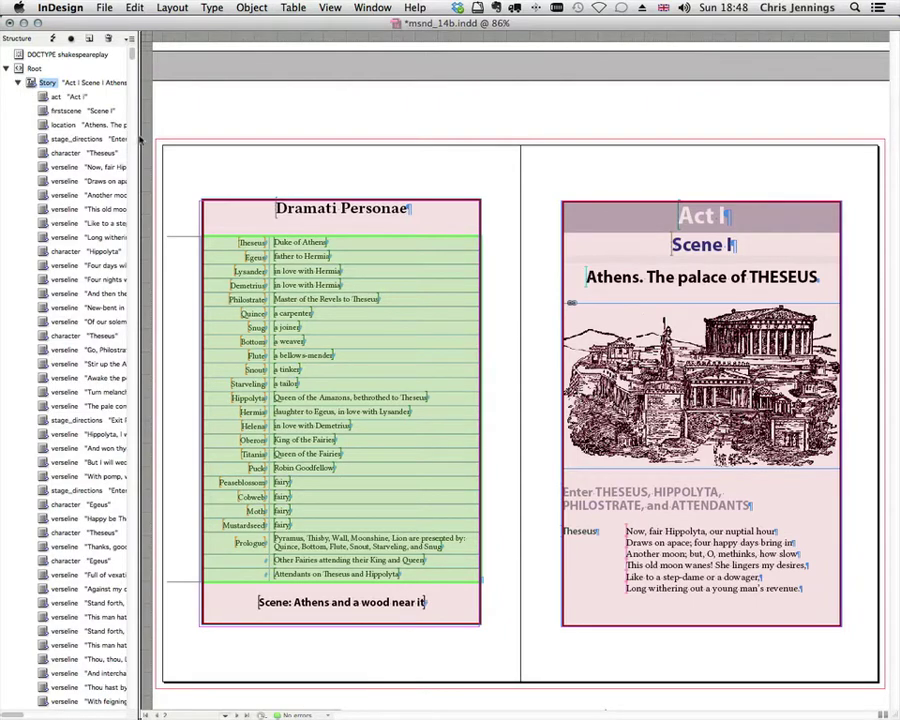
left_click_drag(141, 142, 151, 142)
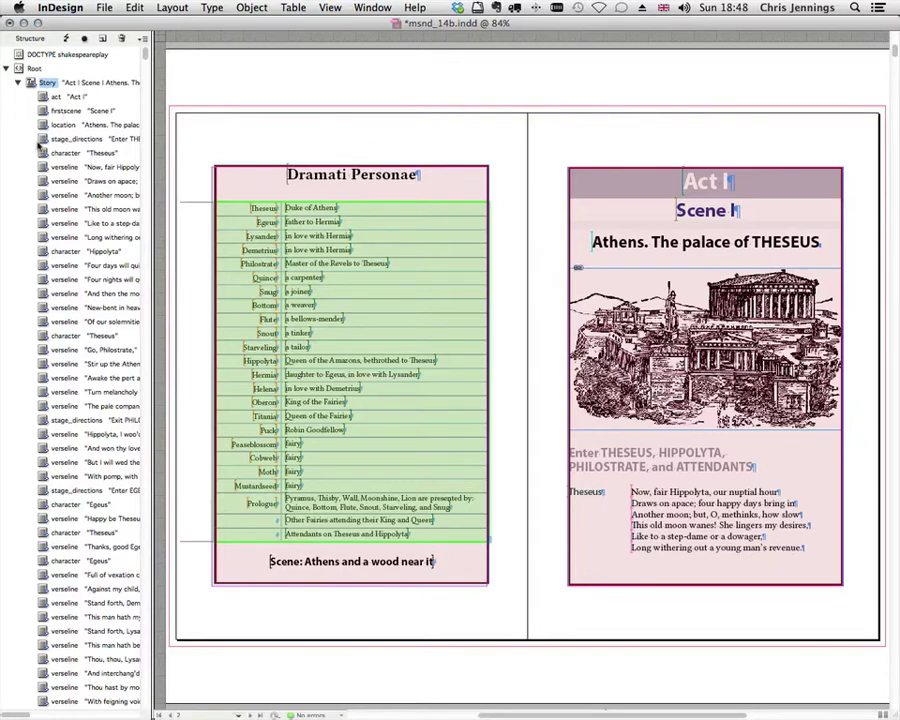
left_click(17, 83)
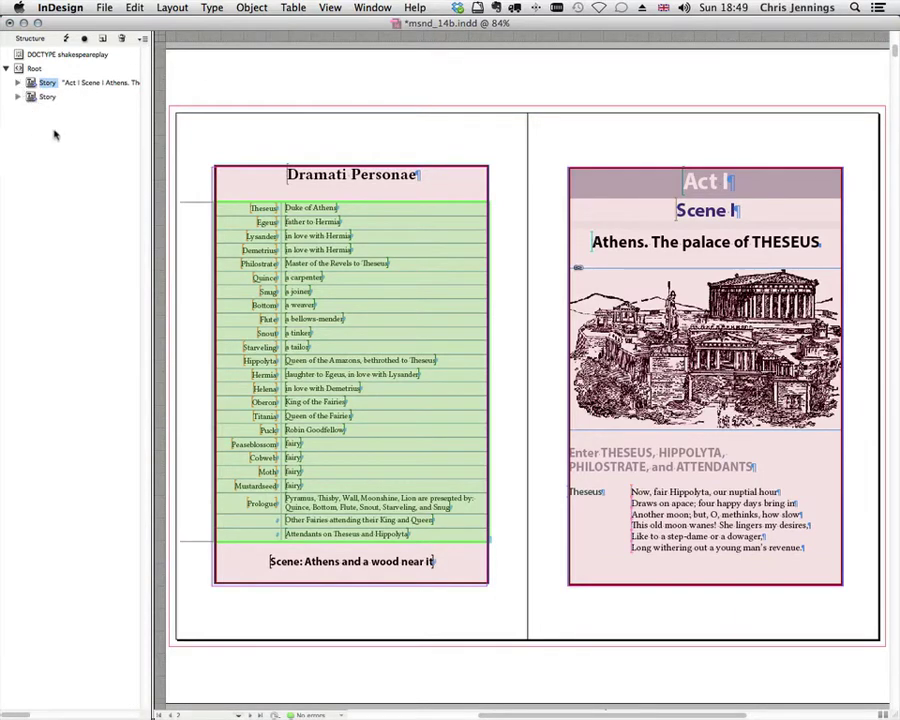
left_click(17, 97)
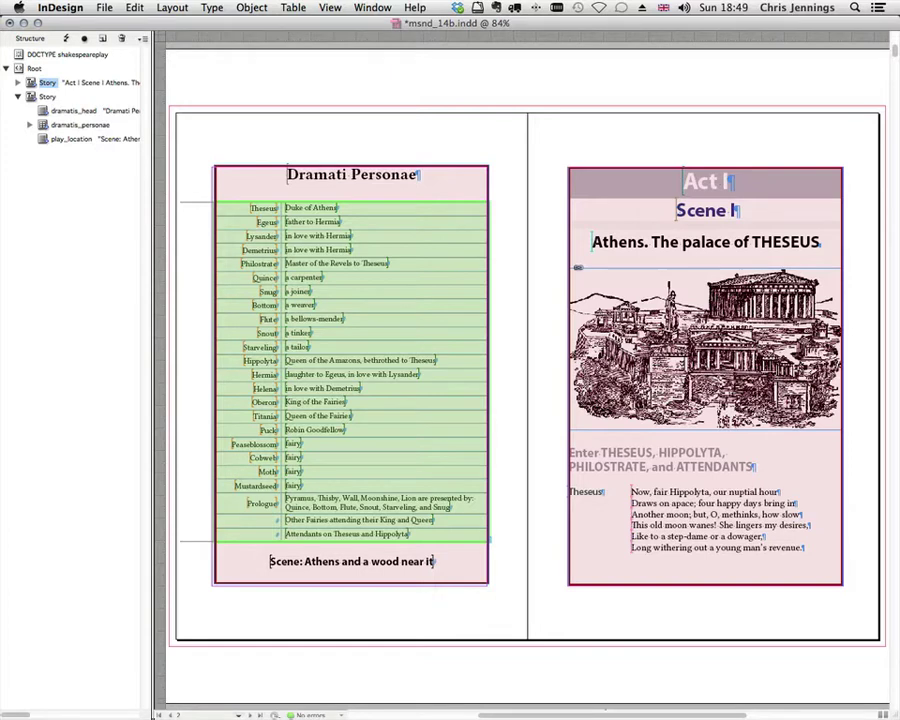
left_click_drag(850, 139, 680, 136)
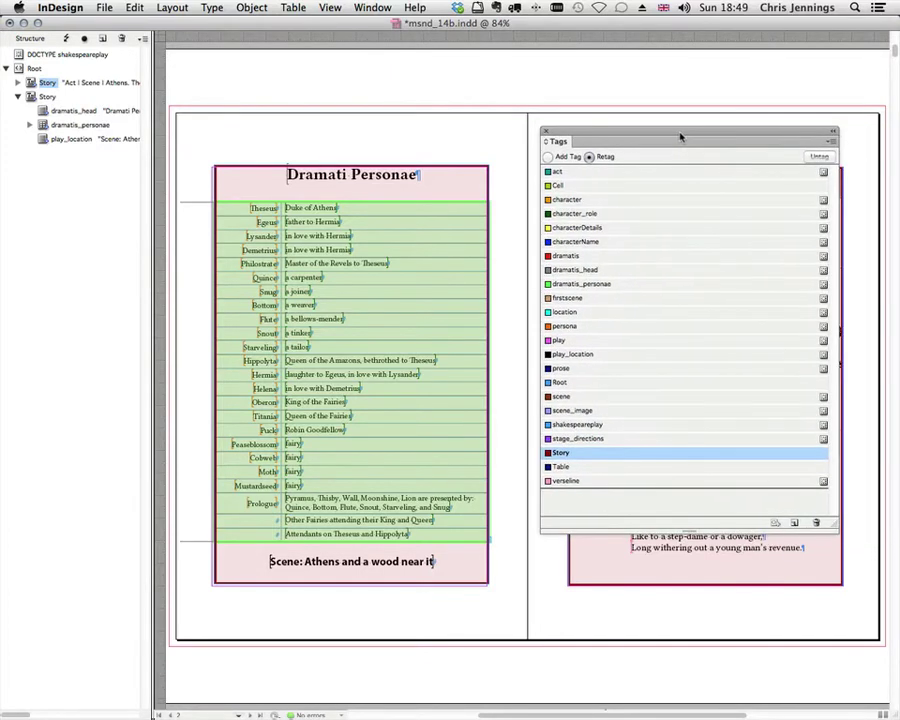
Step: Retag the second Story as dramatis and the first as play, then move dramatis above play
left_click(47, 96)
left_click(565, 256)
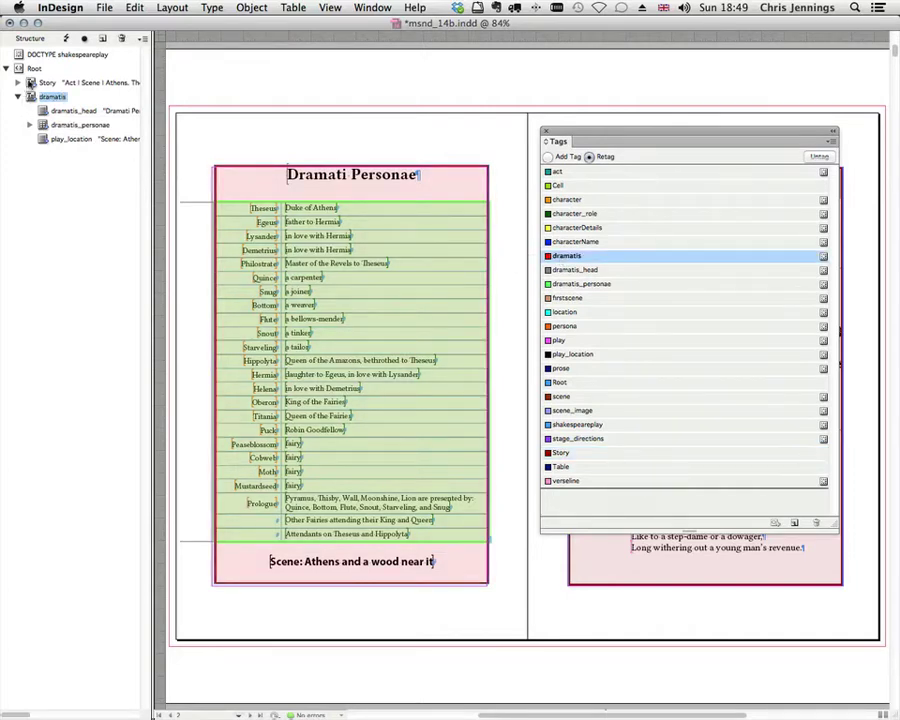
left_click(46, 82)
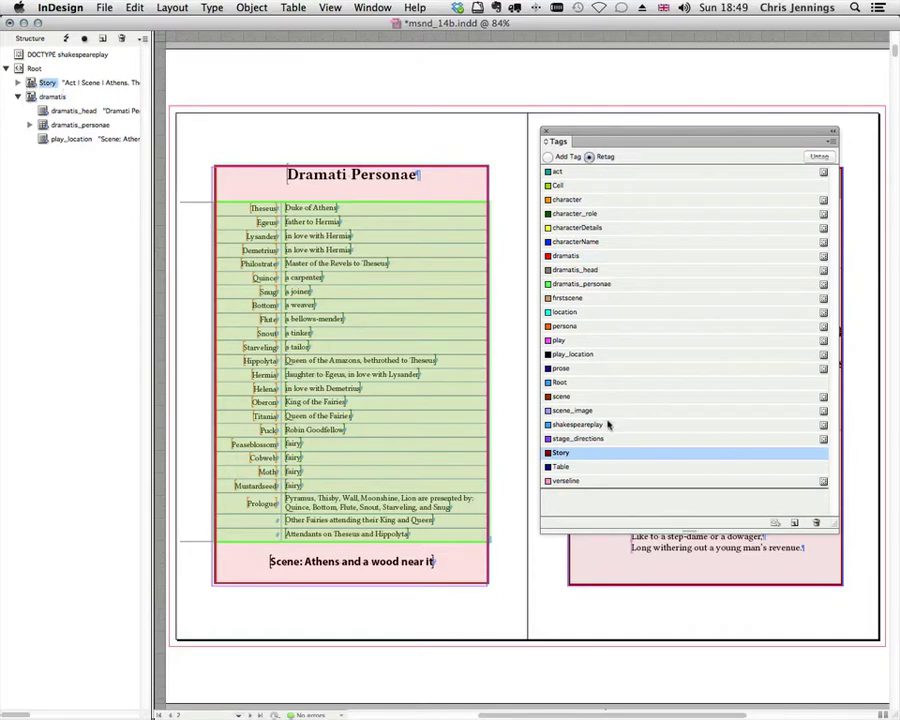
left_click(569, 341)
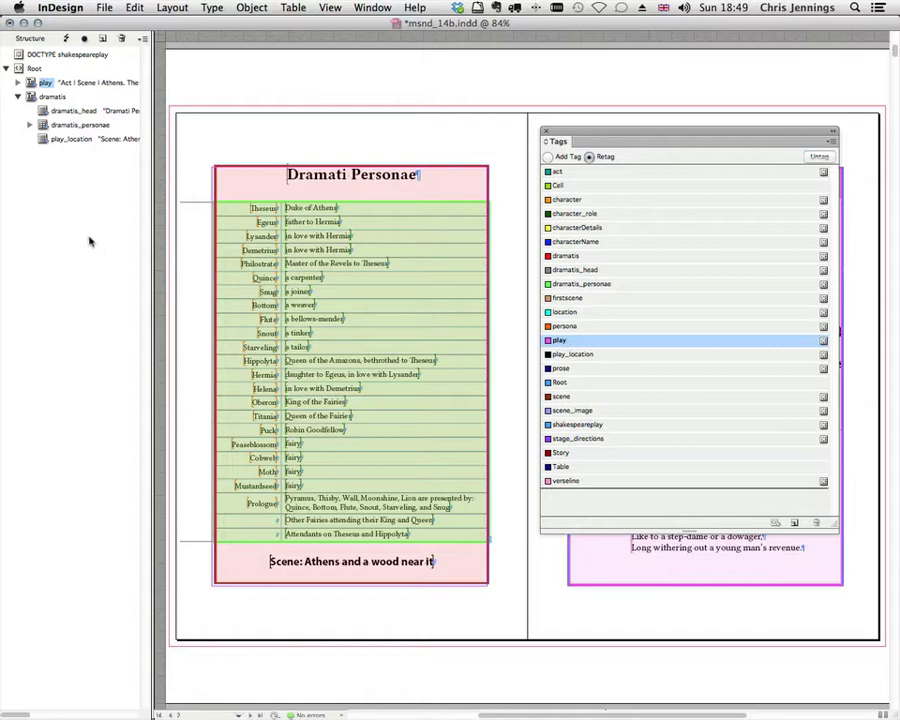
left_click(17, 97)
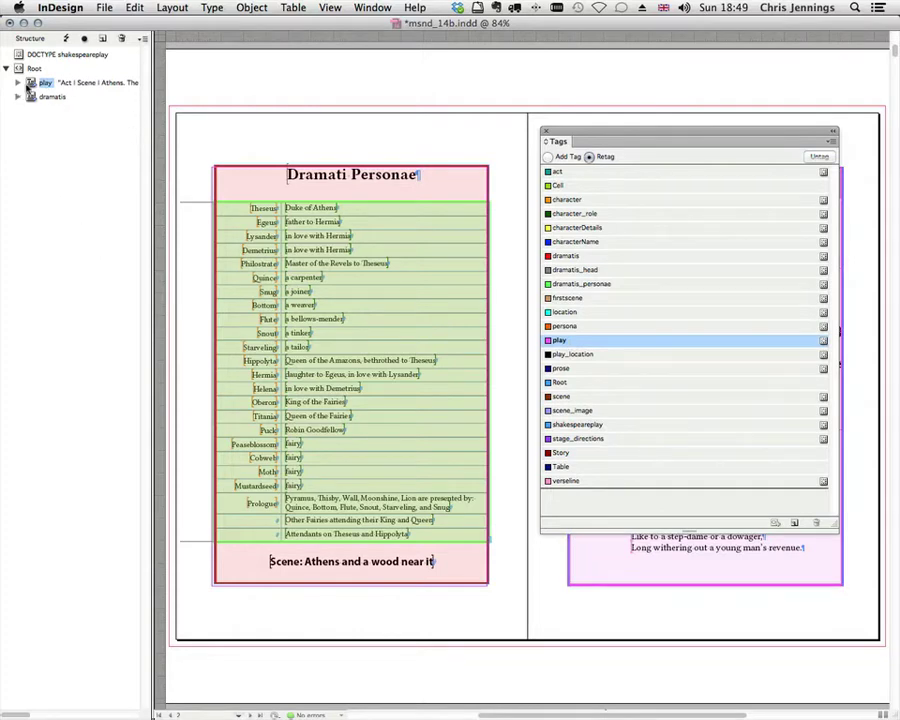
left_click(31, 97)
mouse_move(31, 97)
left_mouse_down()
mouse_move(30, 58)
mouse_move(32, 76)
left_mouse_up()
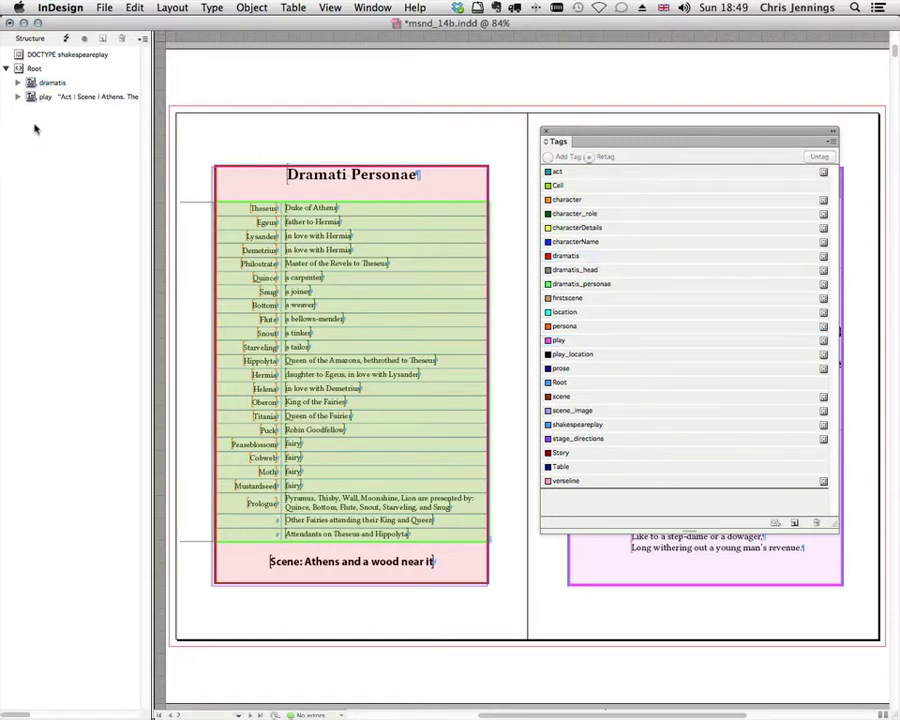
Step: Retag the Root element as shakespeareplay and switch over to BBEdit
left_click(22, 68)
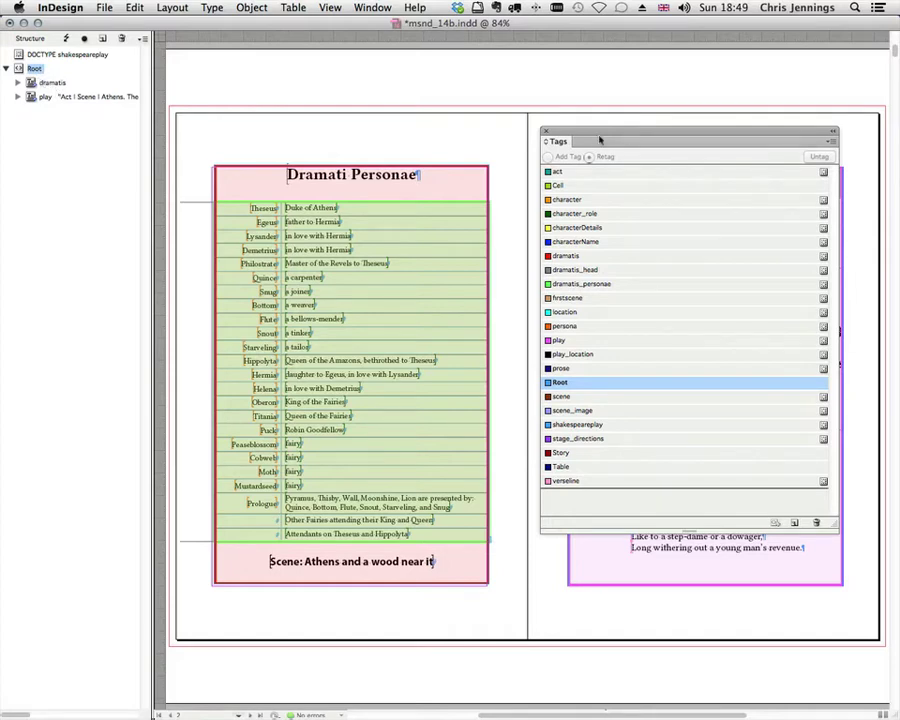
left_click_drag(620, 134, 254, 77)
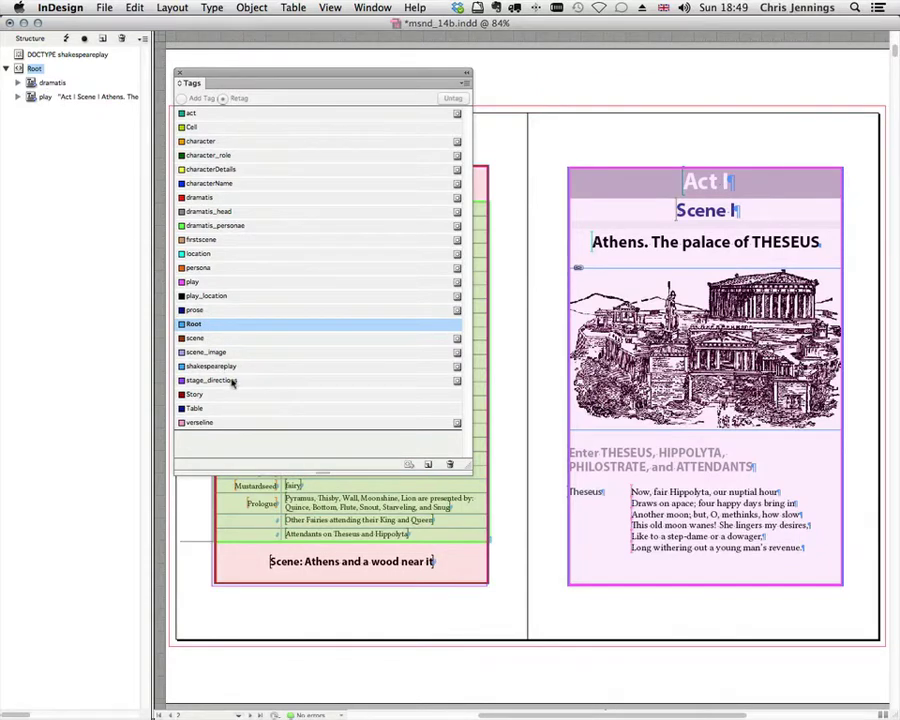
left_click(192, 366)
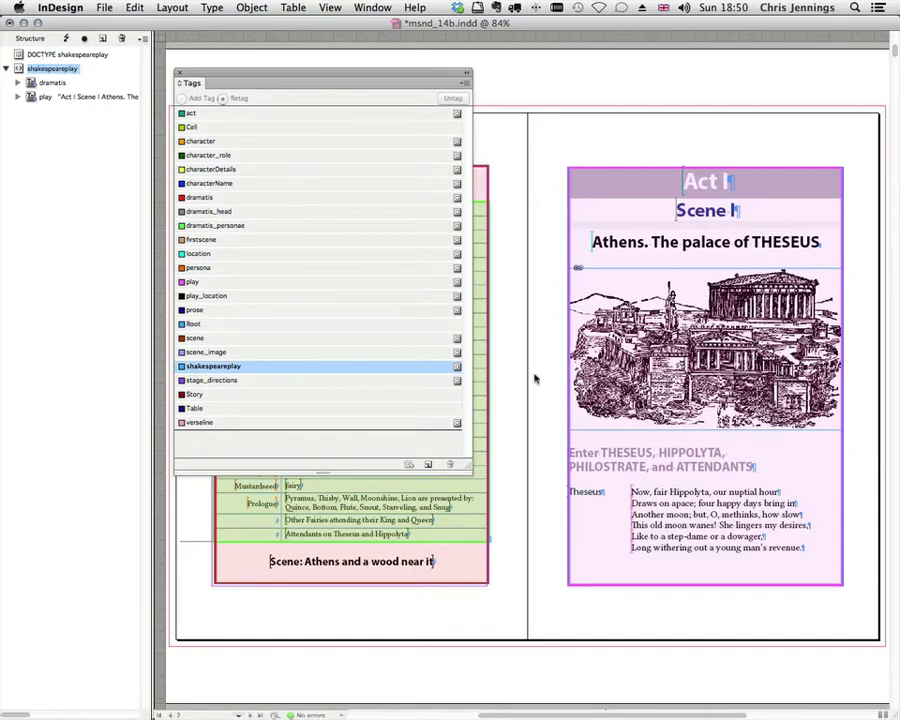
key("super+Tab")
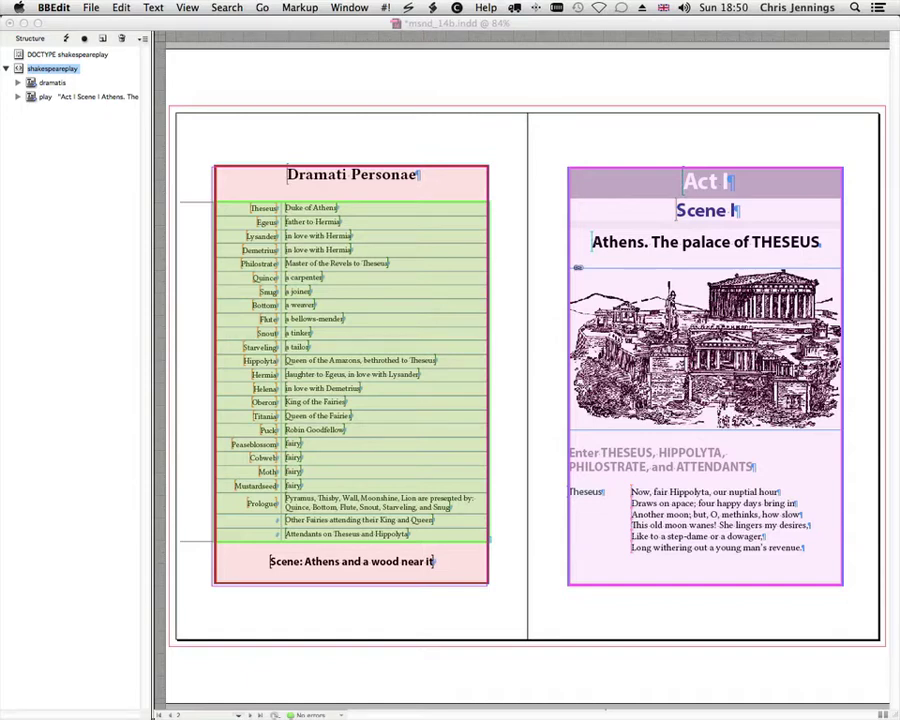
Step: Highlight the shakespeareplay element name on line 1 of the DTD, then minimize the BBEdit window
left_click(92, 8)
mouse_move(122, 114)
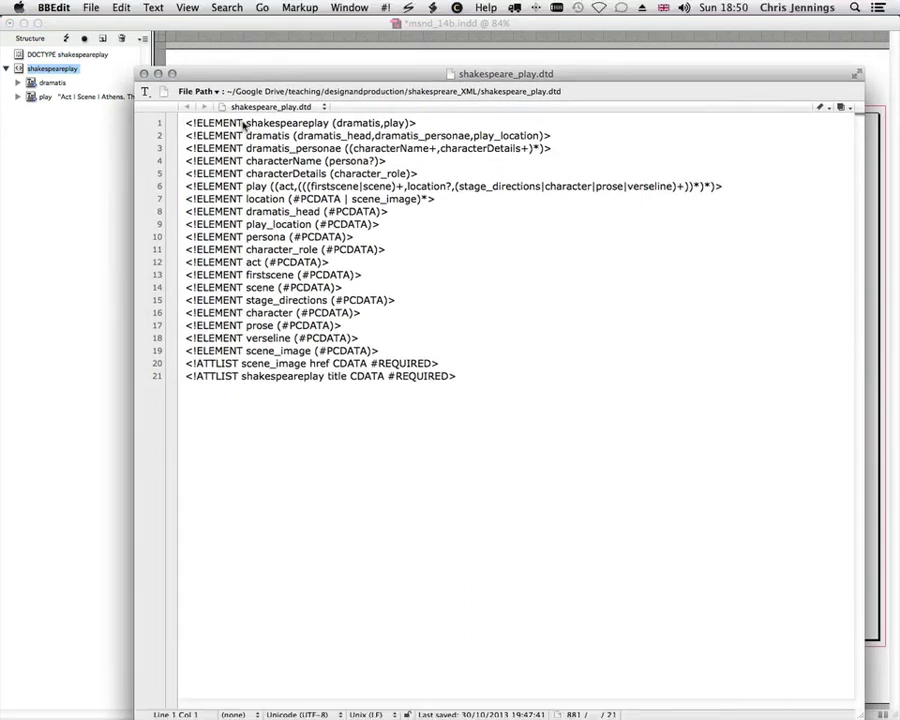
left_click_drag(244, 122, 332, 123)
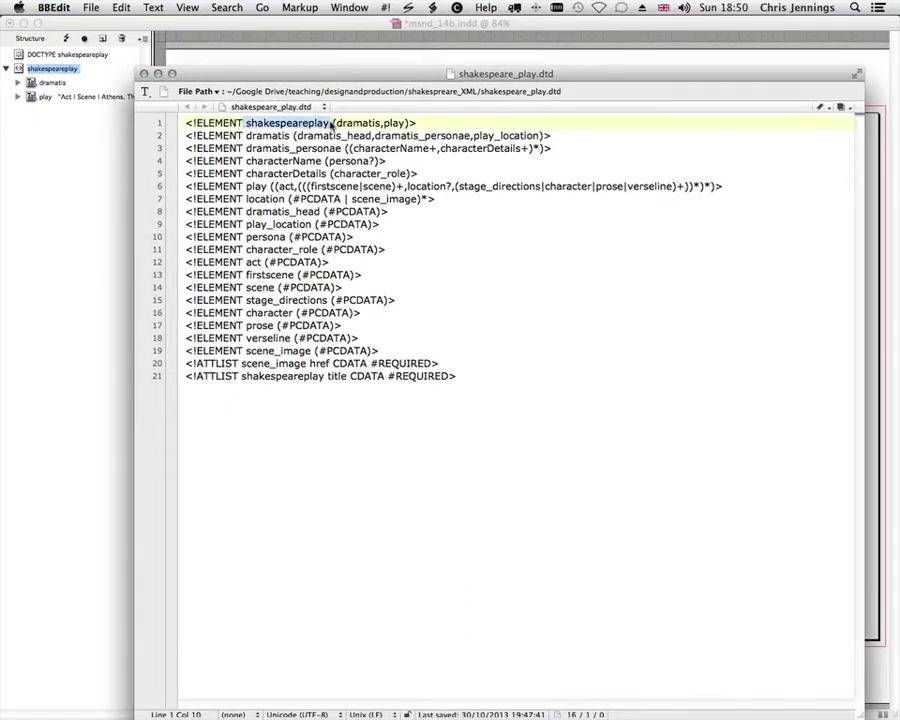
left_click(296, 127)
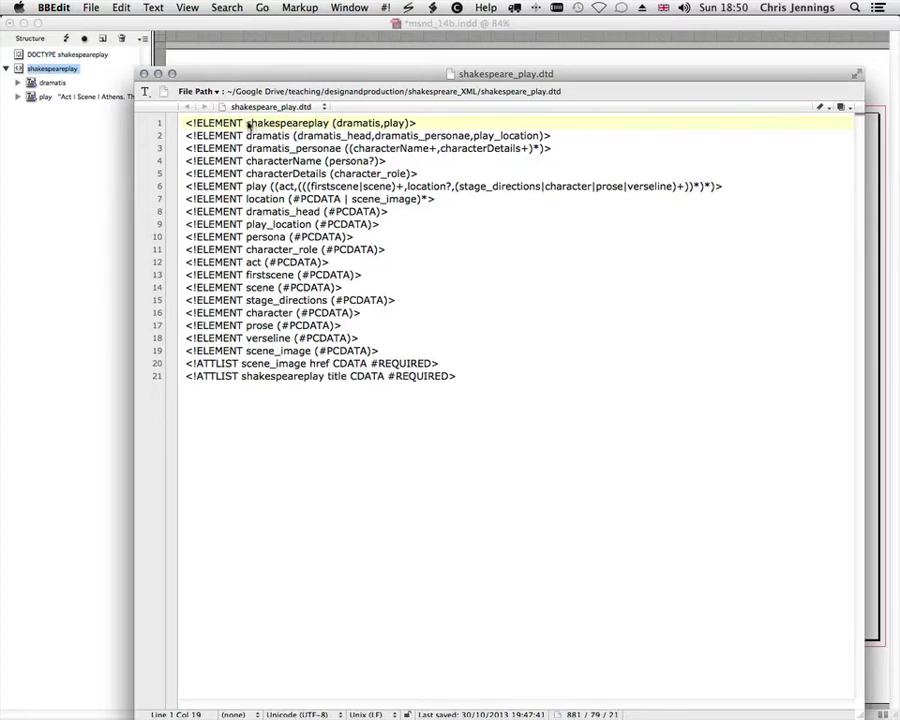
left_click_drag(245, 122, 326, 124)
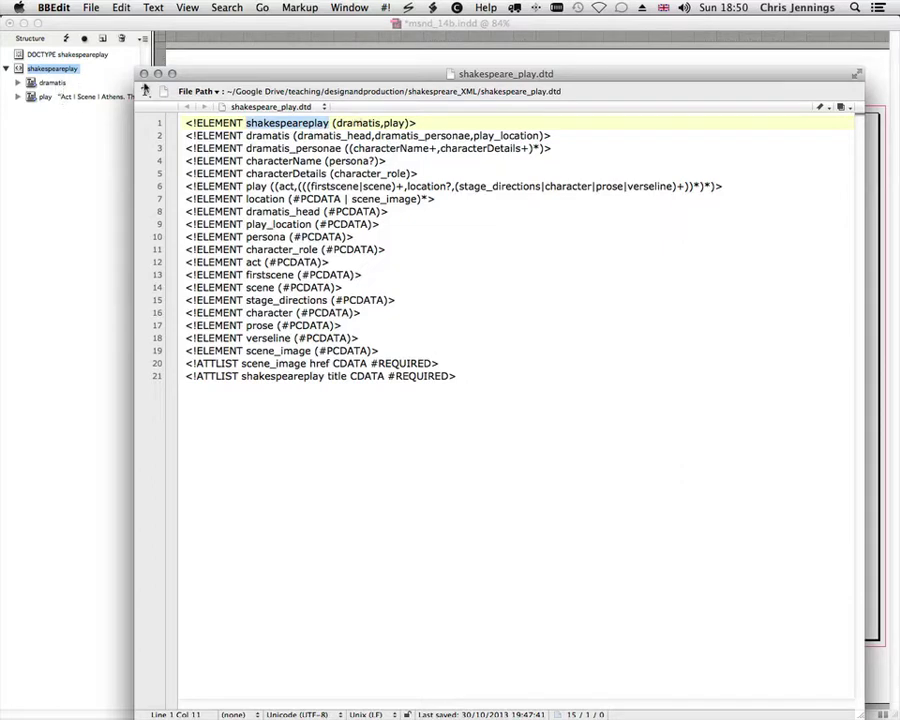
left_click_drag(145, 90, 183, 92)
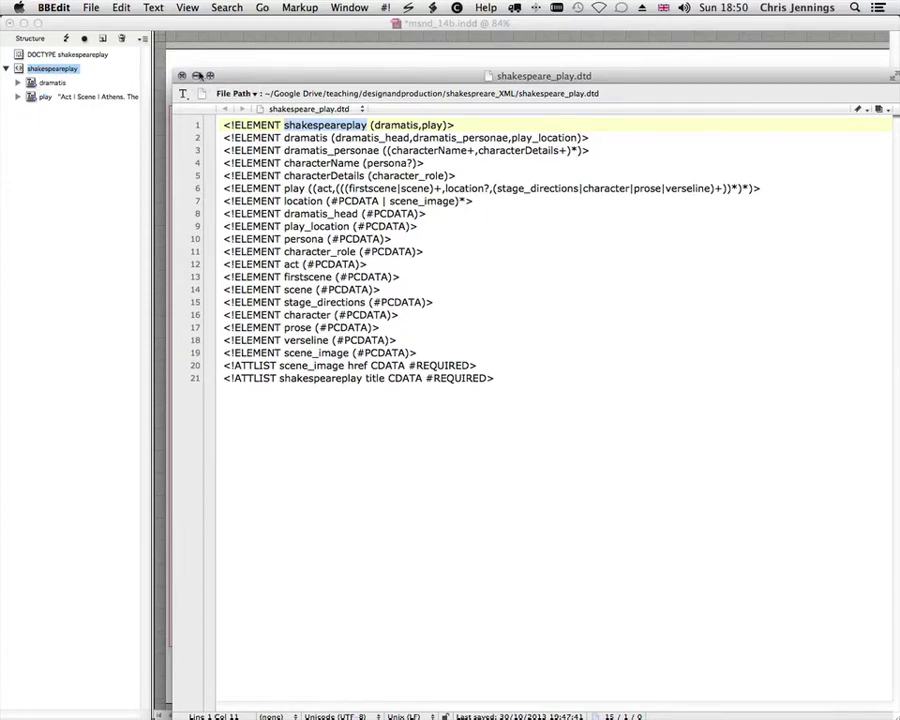
key("super+m")
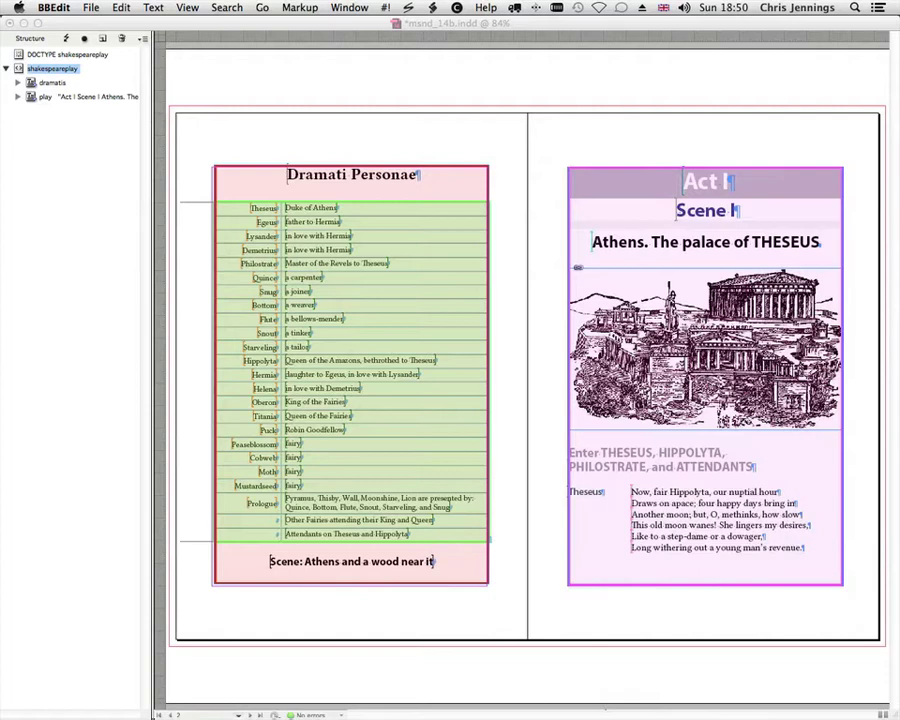
Step: Back in InDesign, check the tags on the Dramatis Personae and Act I frames, moving the Tags panel aside
left_click(224, 190)
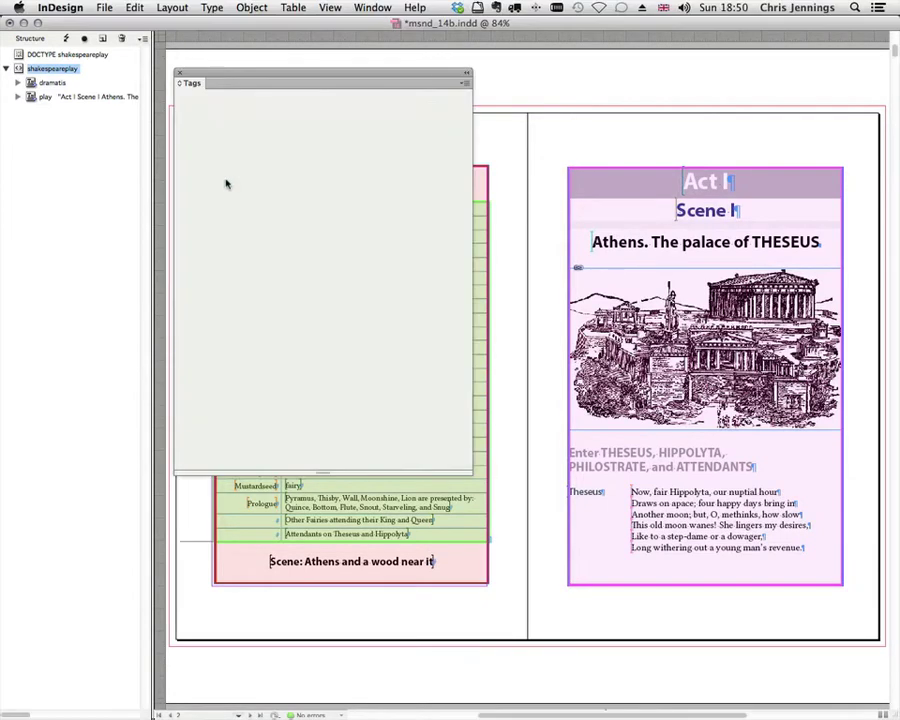
left_click_drag(384, 88, 787, 178)
left_click(452, 191)
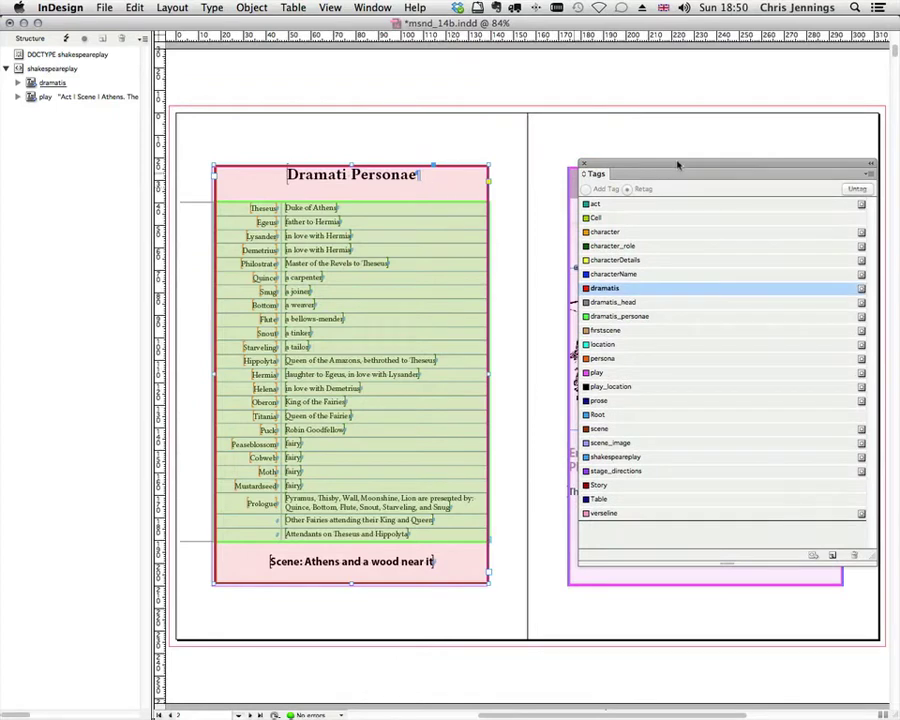
left_click_drag(678, 168, 309, 141)
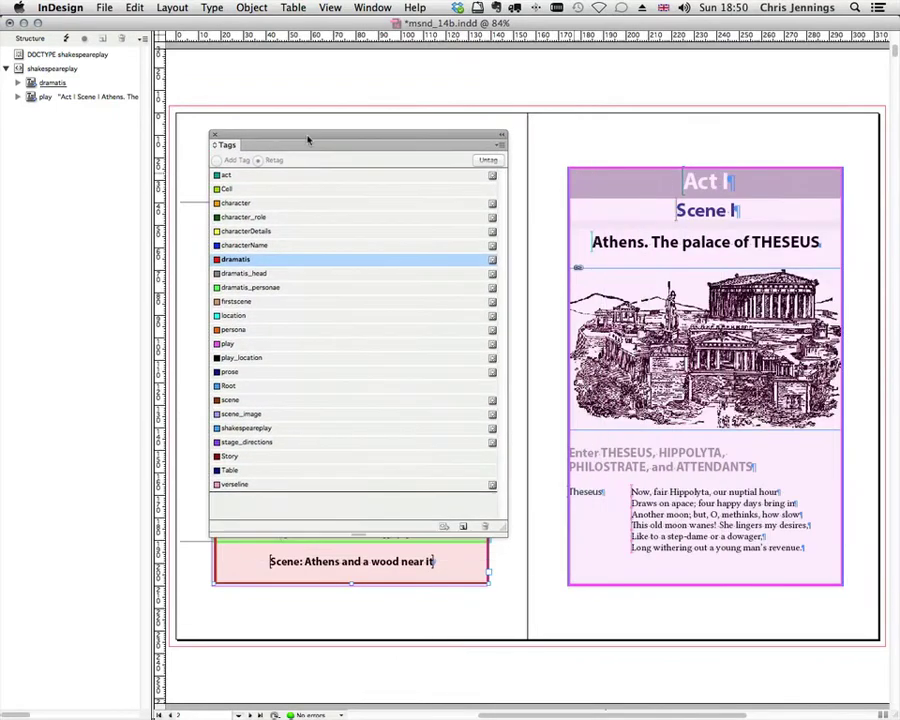
left_click(590, 208)
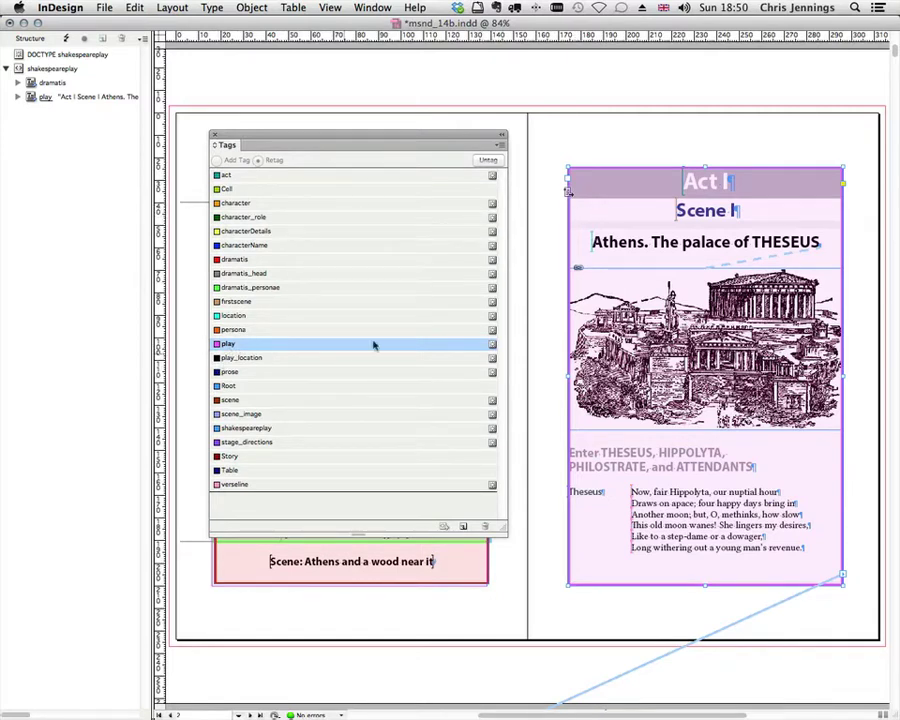
left_click_drag(362, 138, 520, 91)
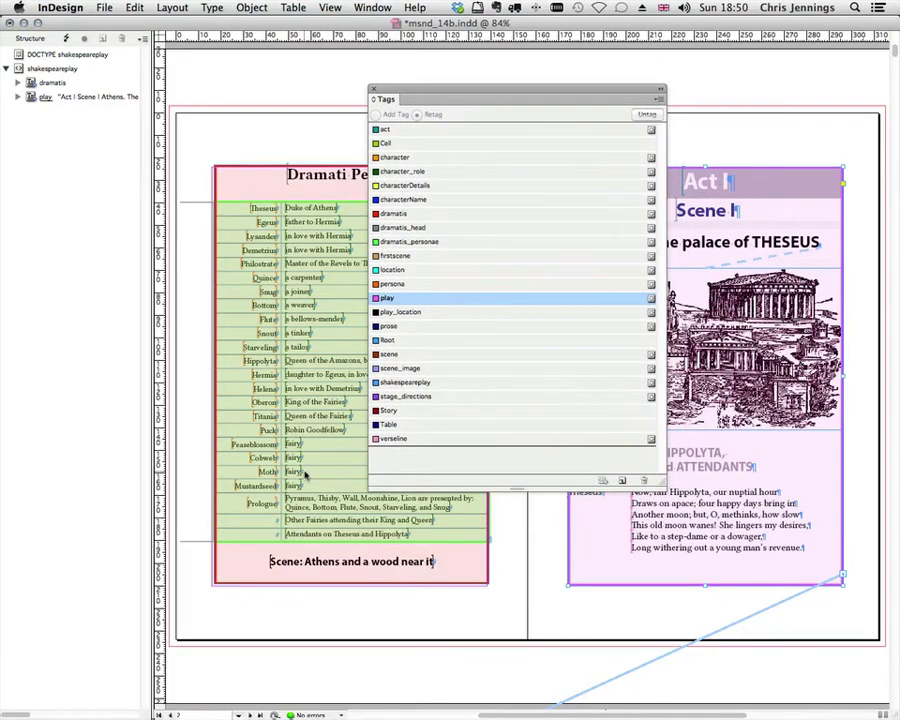
Step: Scroll through the pages to the Hippolyta and Theseus dialogue spread, keeping the Tags panel clear
scroll(304, 472, "up", 4)
scroll(306, 476, "down", 8)
scroll(305, 475, "down", 5)
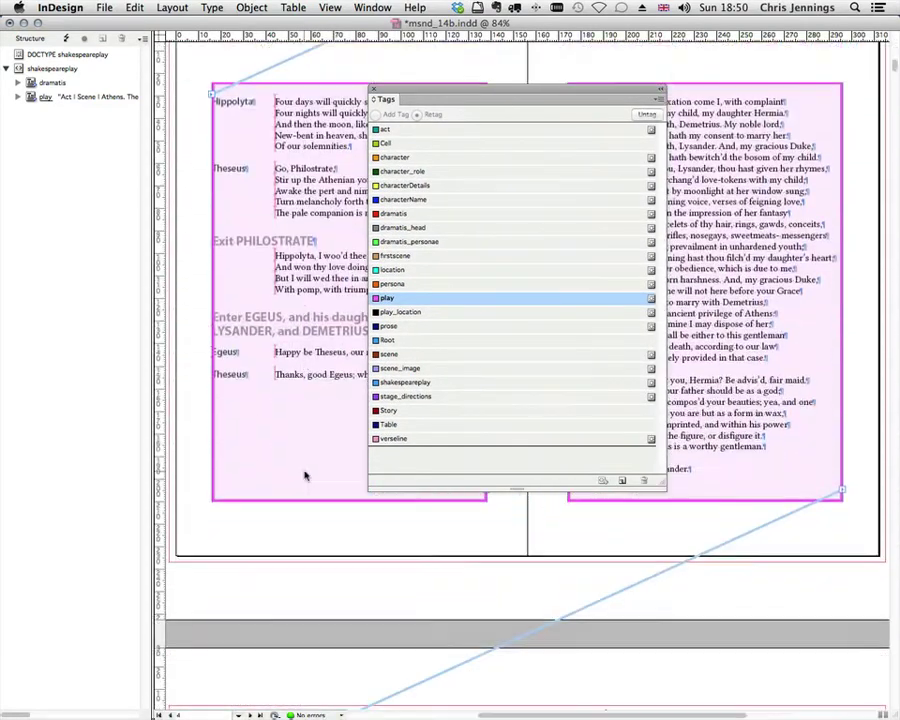
scroll(305, 475, "down", 7)
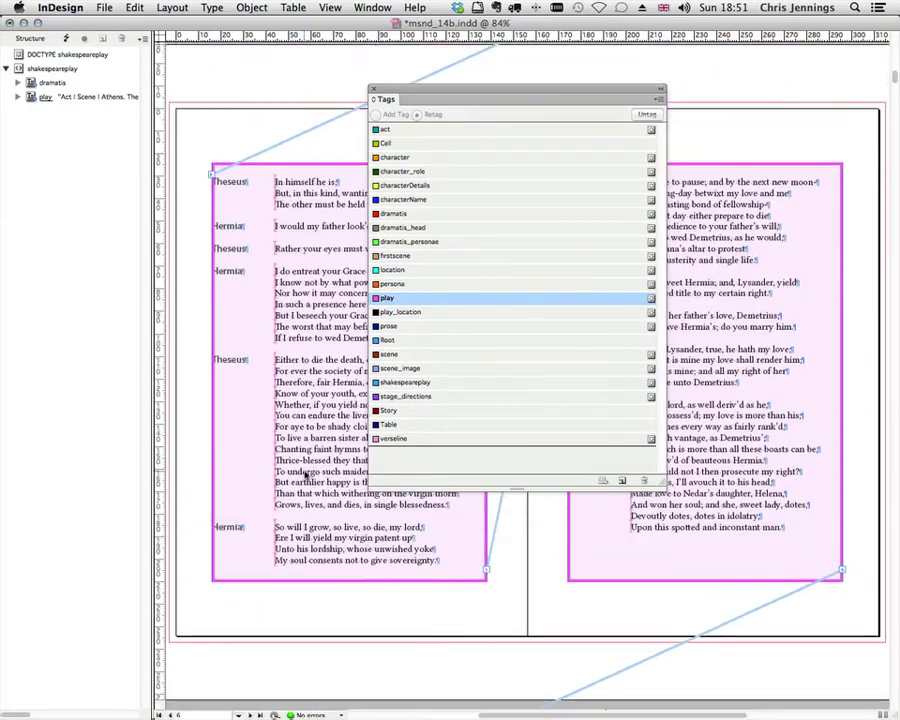
scroll(305, 475, "up", 7)
scroll(305, 475, "up", 1)
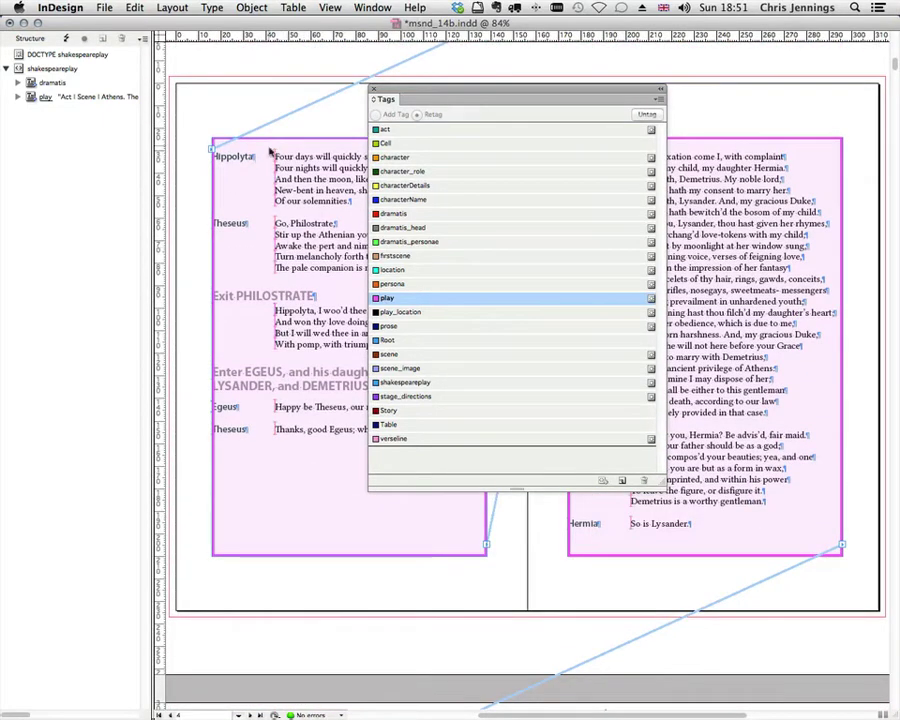
left_click_drag(514, 91, 636, 152)
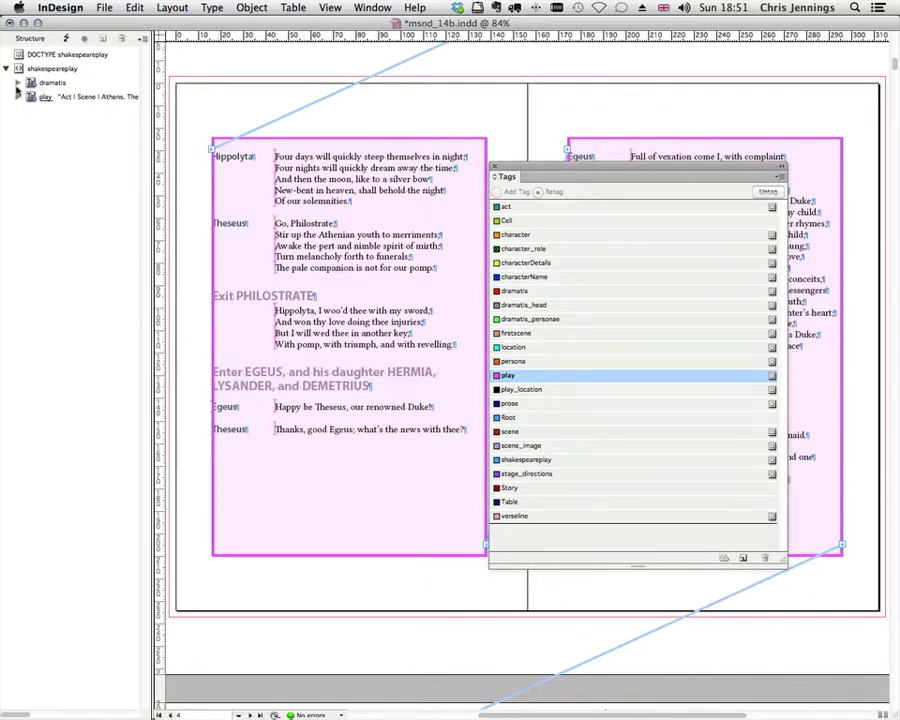
left_click(17, 85)
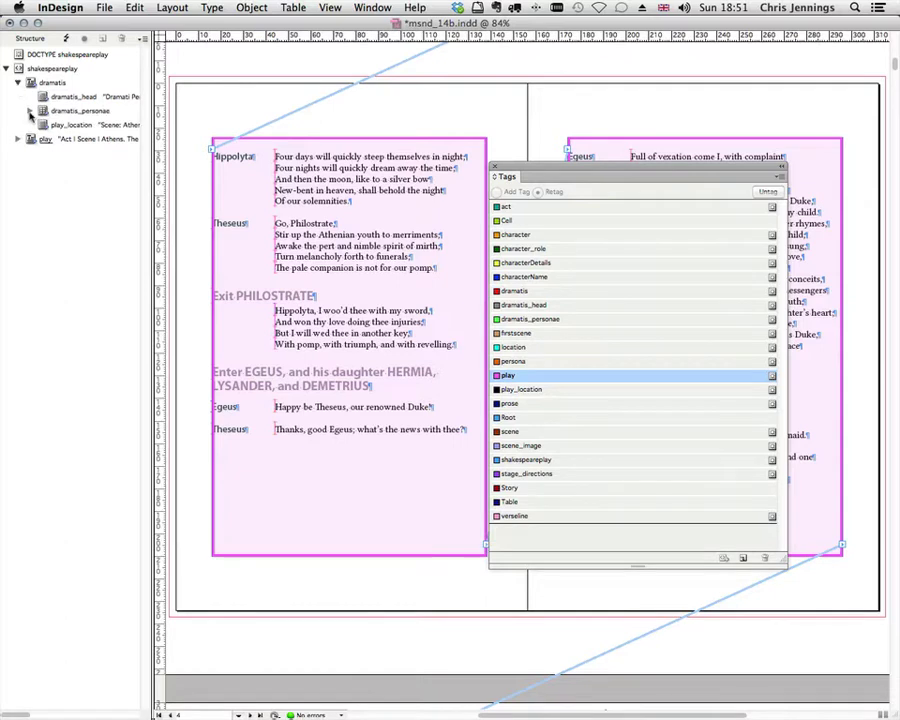
left_click(30, 111)
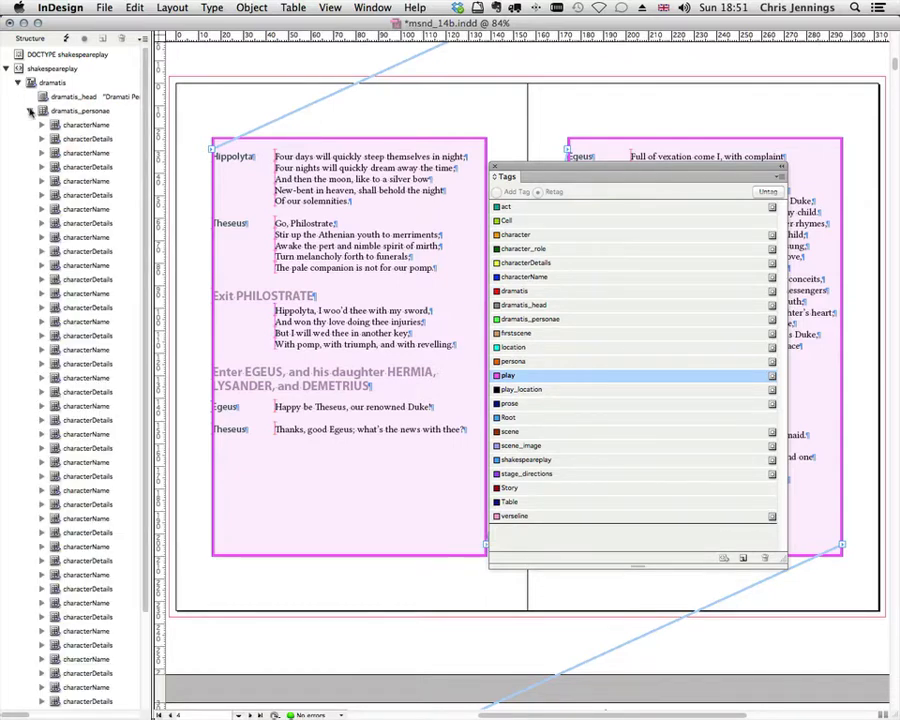
left_click(30, 111)
left_click(18, 140)
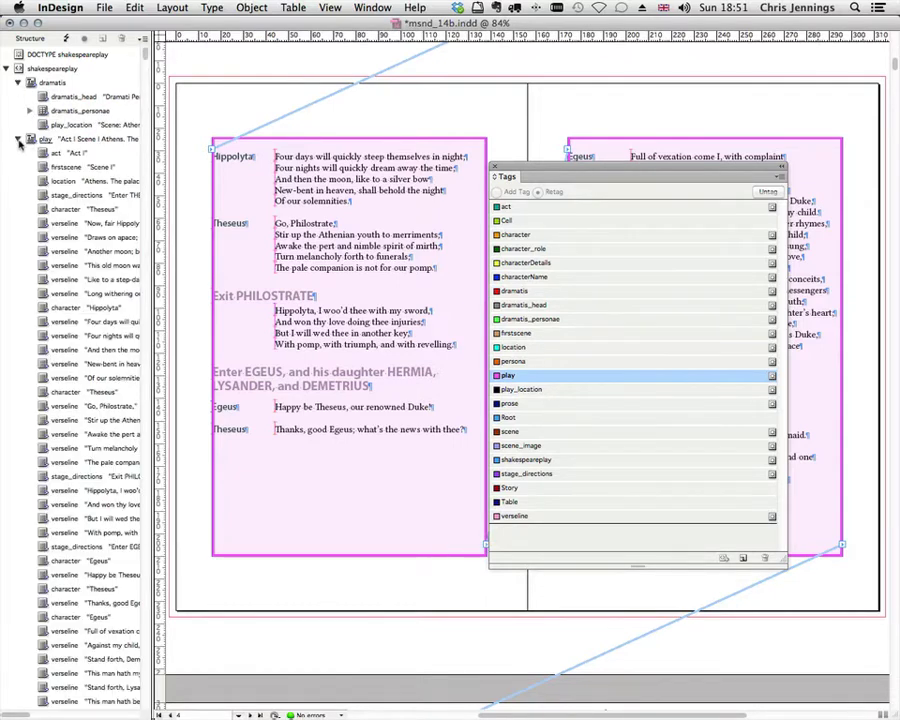
left_click_drag(152, 177, 240, 177)
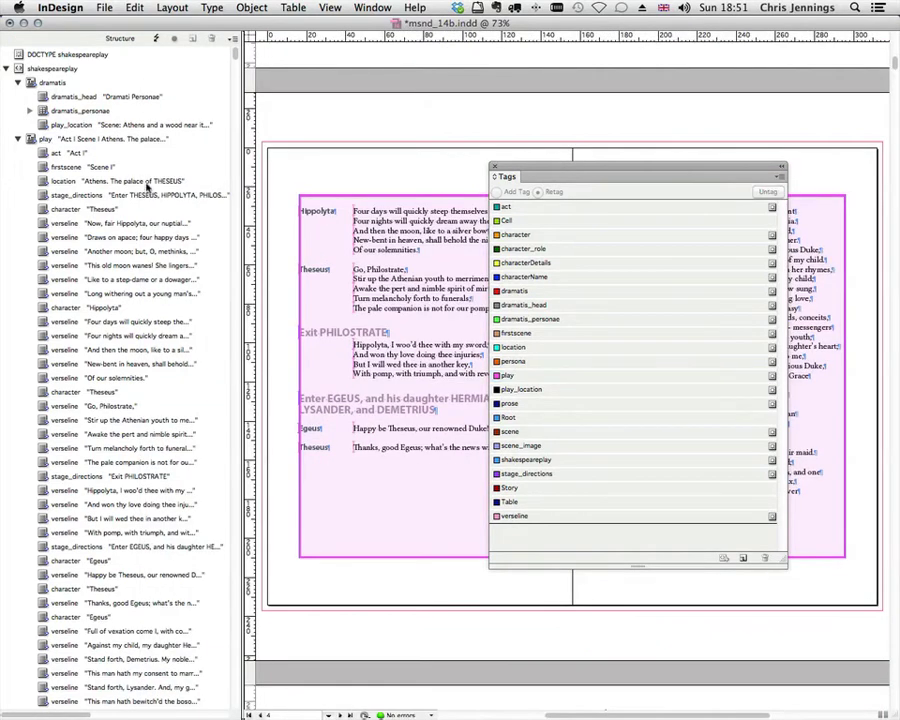
left_click(44, 393)
left_click(115, 395)
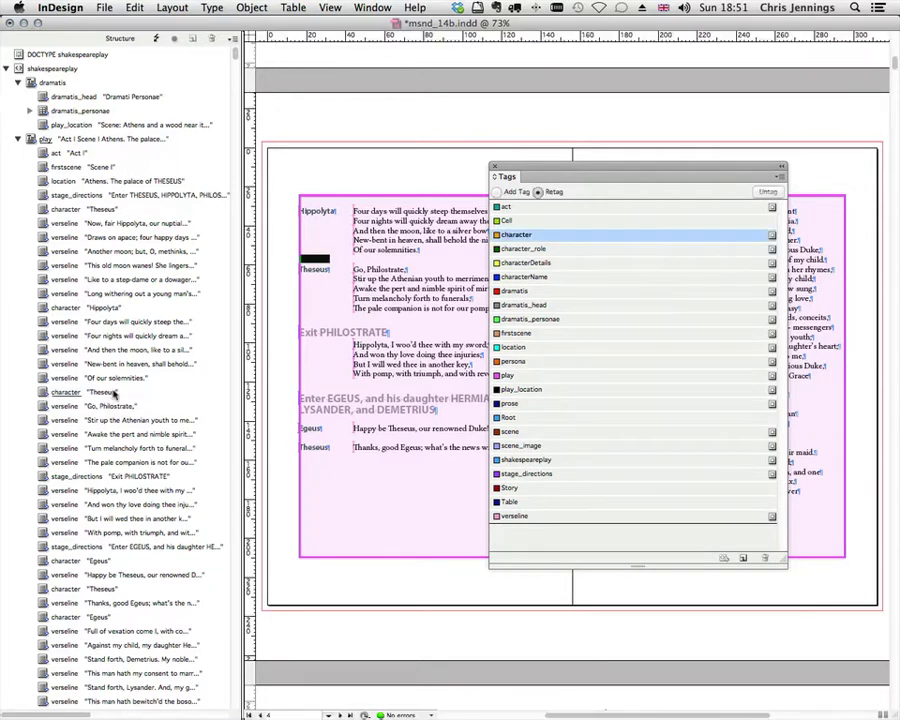
key("Escape")
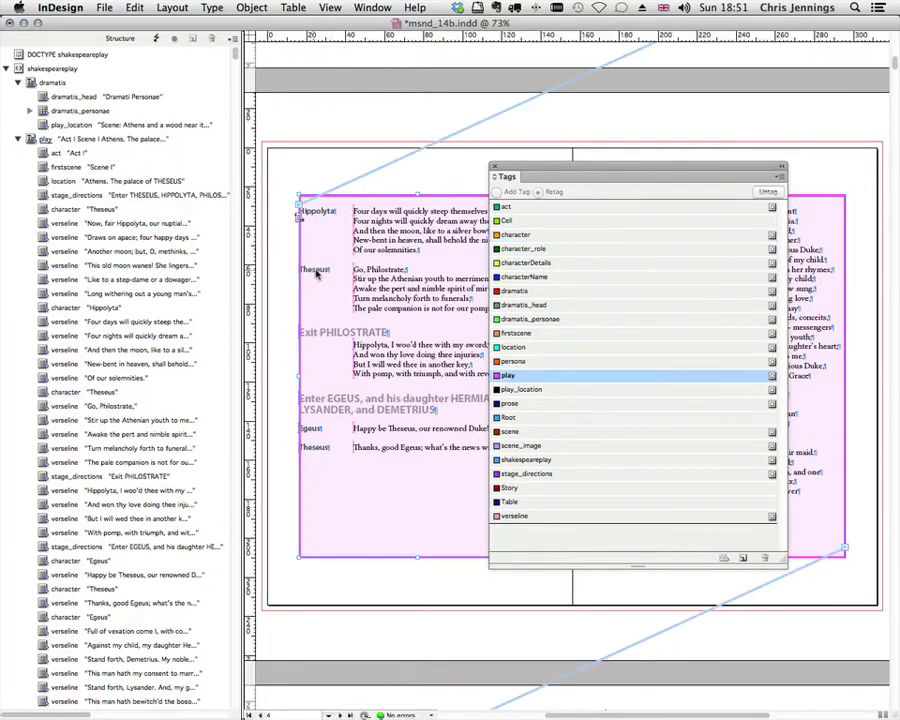
left_click(44, 561)
left_click(322, 429)
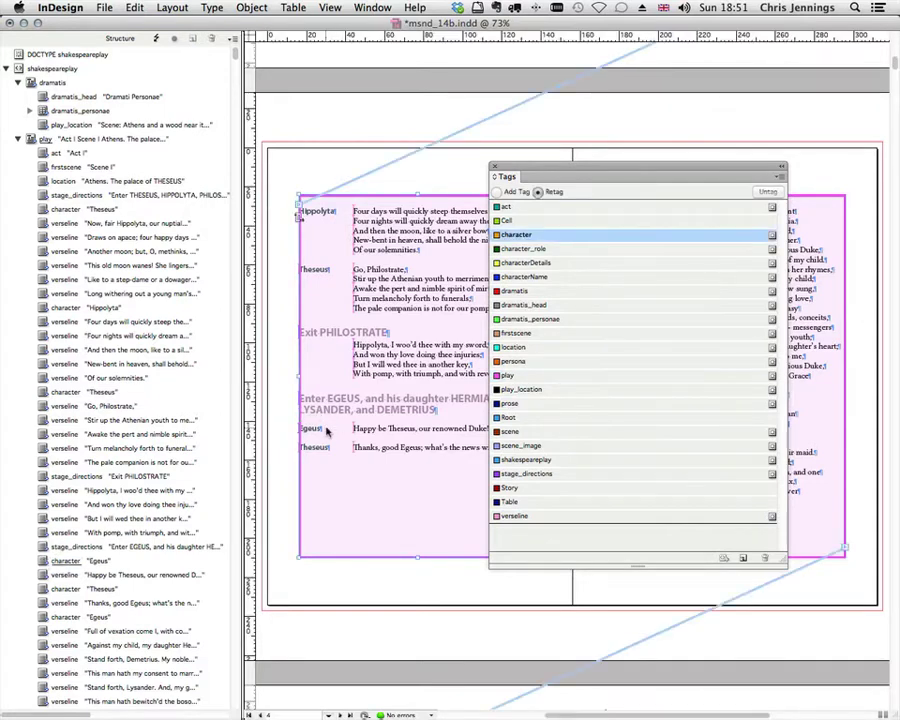
scroll(78, 404, "down", 10)
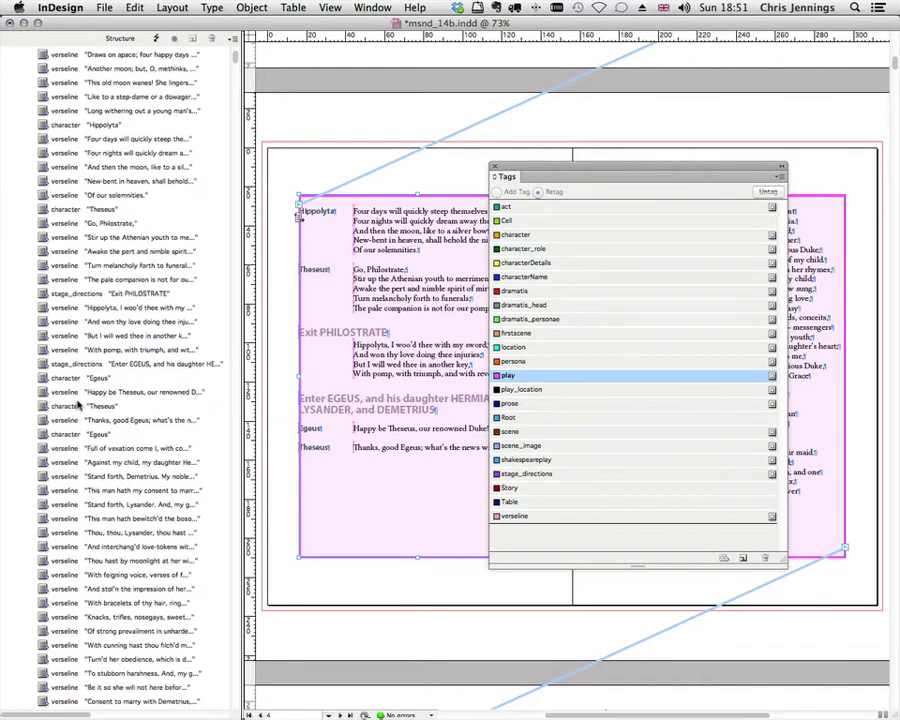
scroll(78, 404, "down", 1)
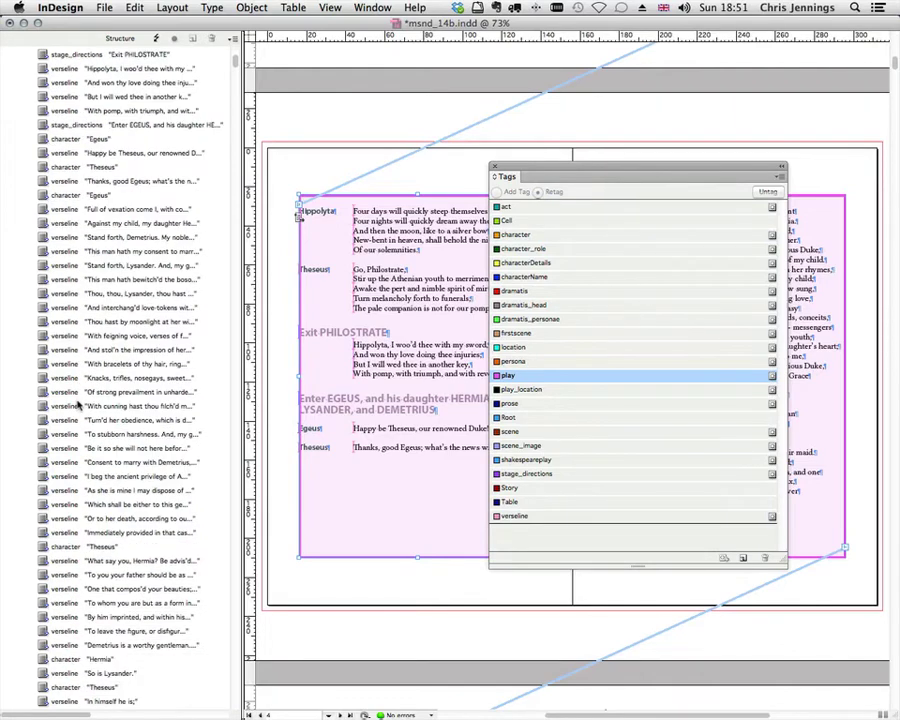
scroll(78, 404, "up", 11)
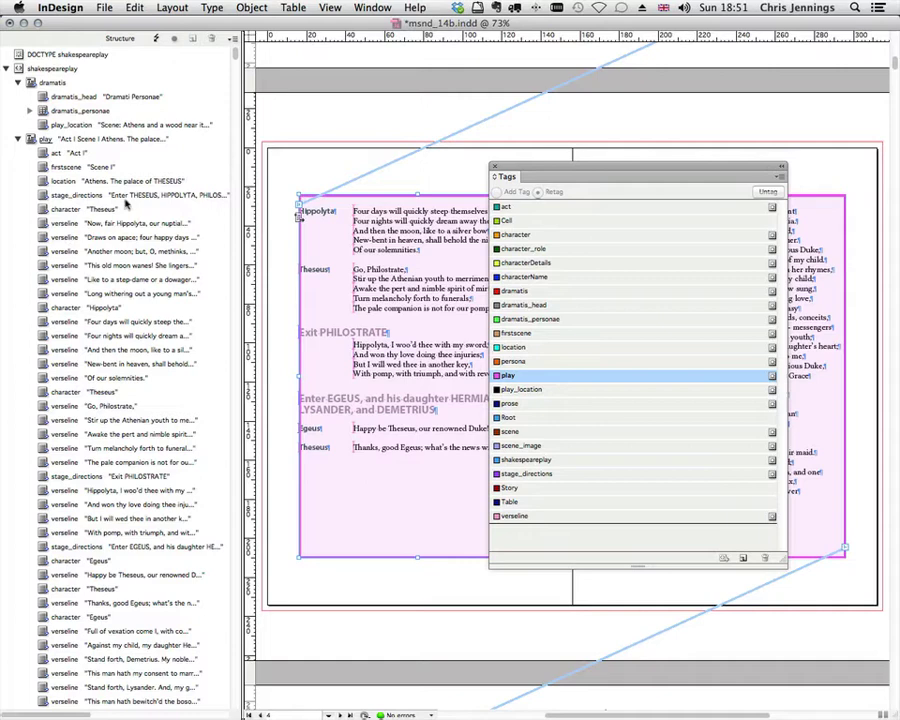
left_click(18, 139)
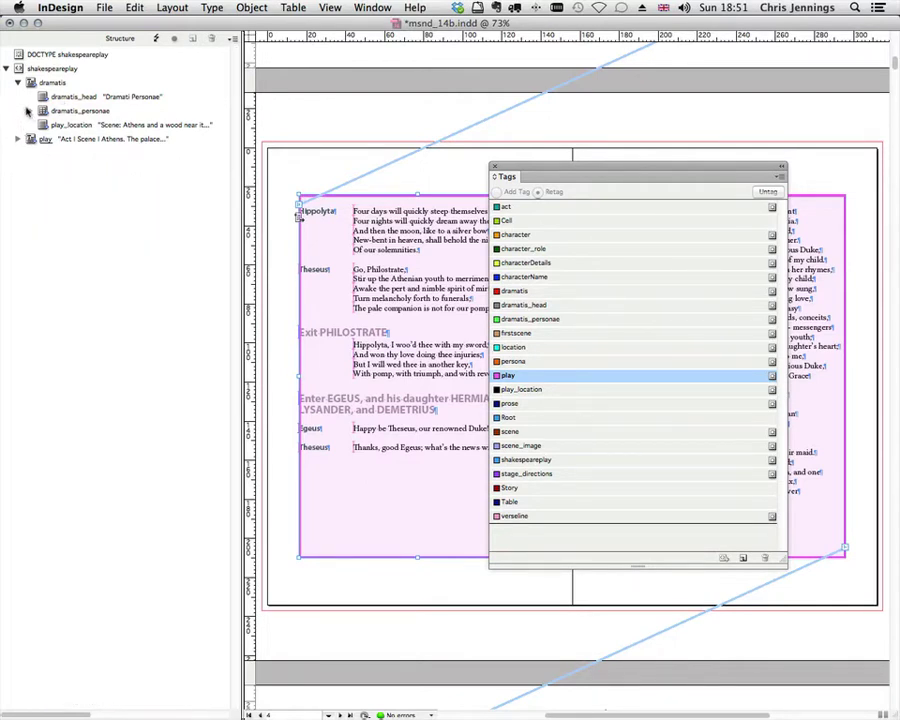
left_click(31, 111)
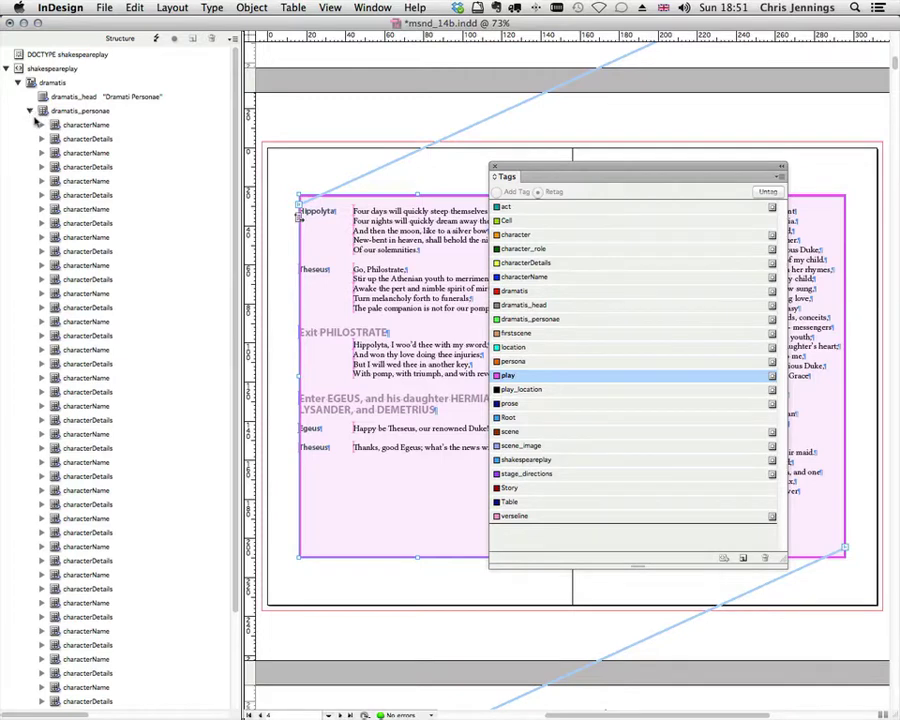
left_click(30, 111)
left_click(18, 83)
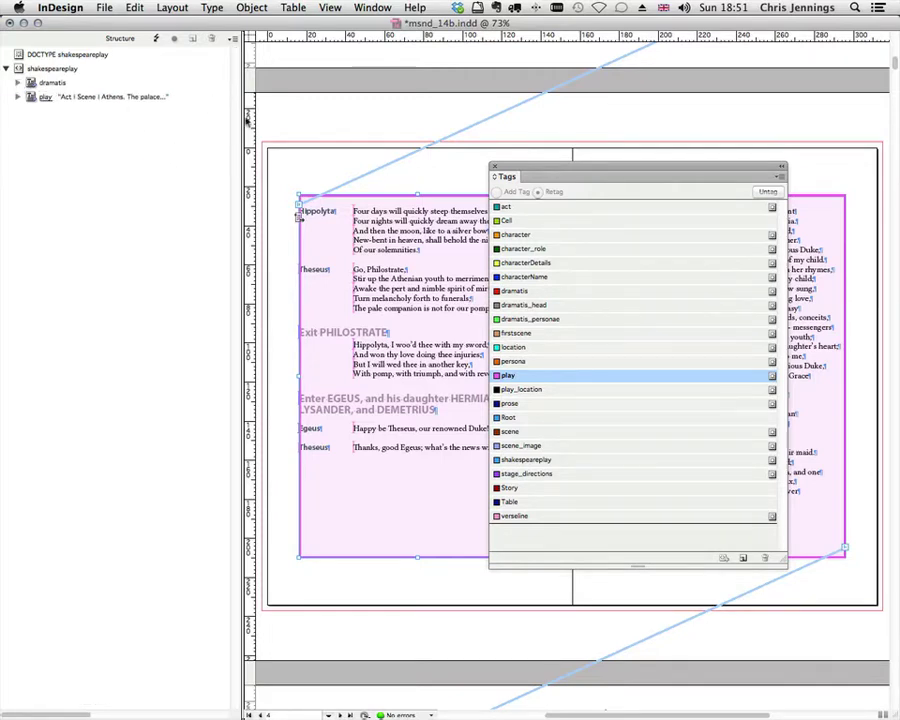
left_click_drag(246, 118, 104, 128)
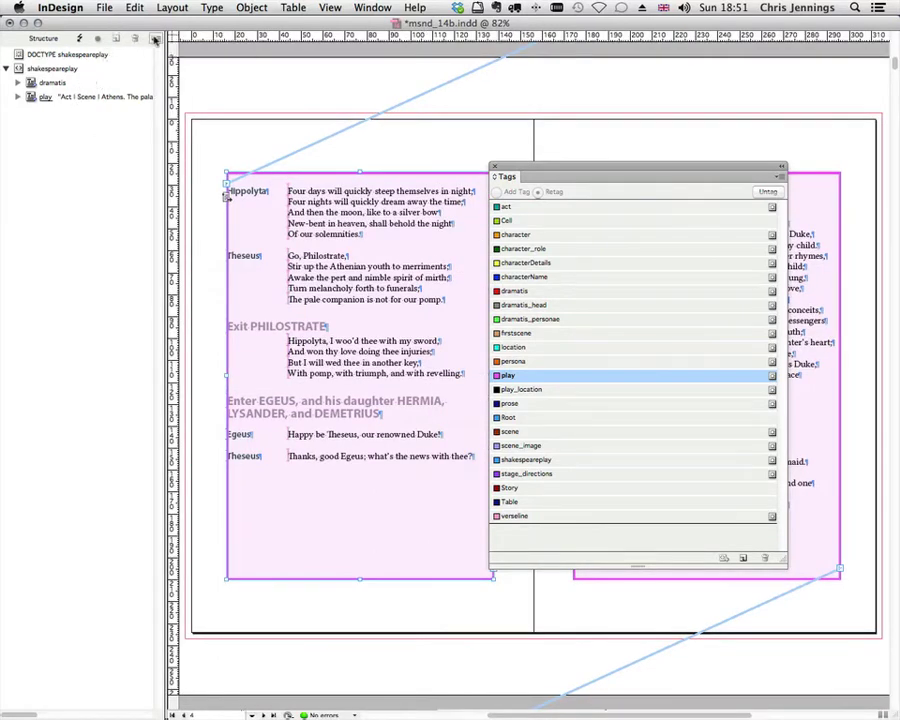
Step: Export the tagged layout as msnd_14b.xml with its DTD declaration and browser viewing off
left_click(156, 41)
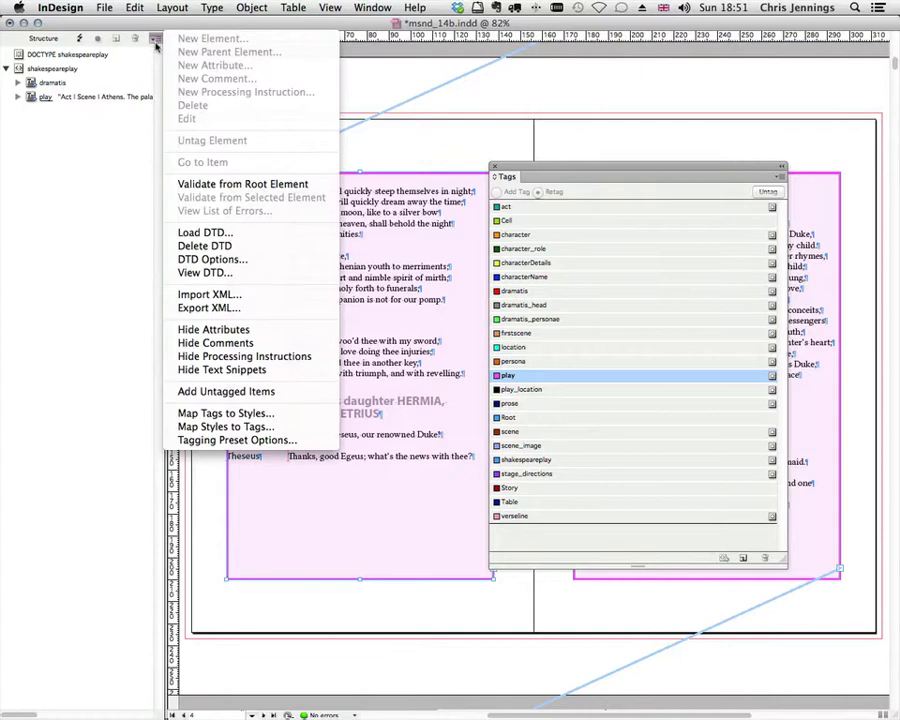
left_click(200, 309)
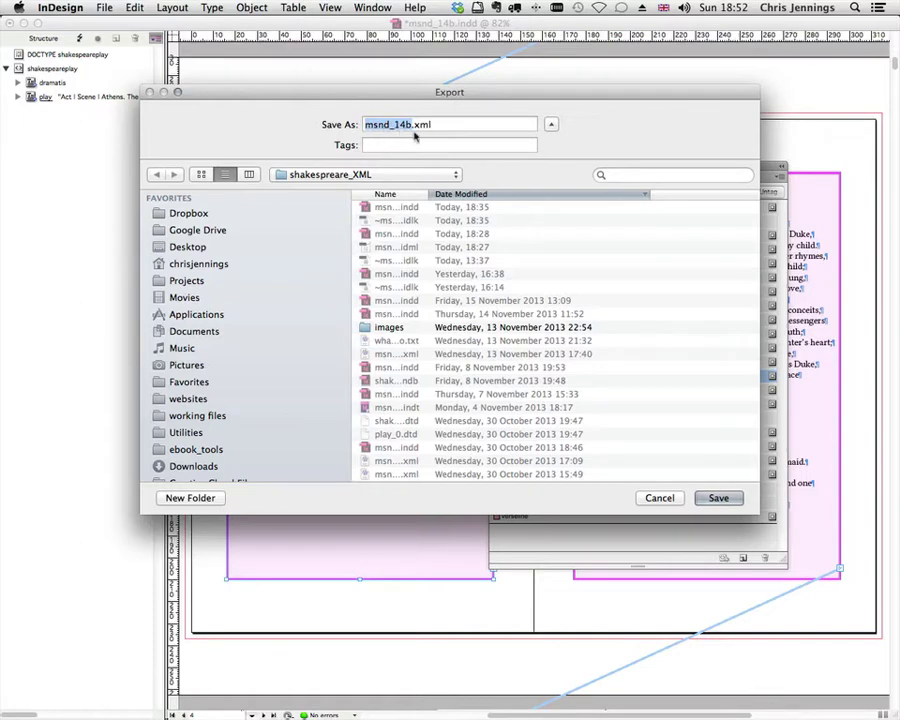
left_click(716, 496)
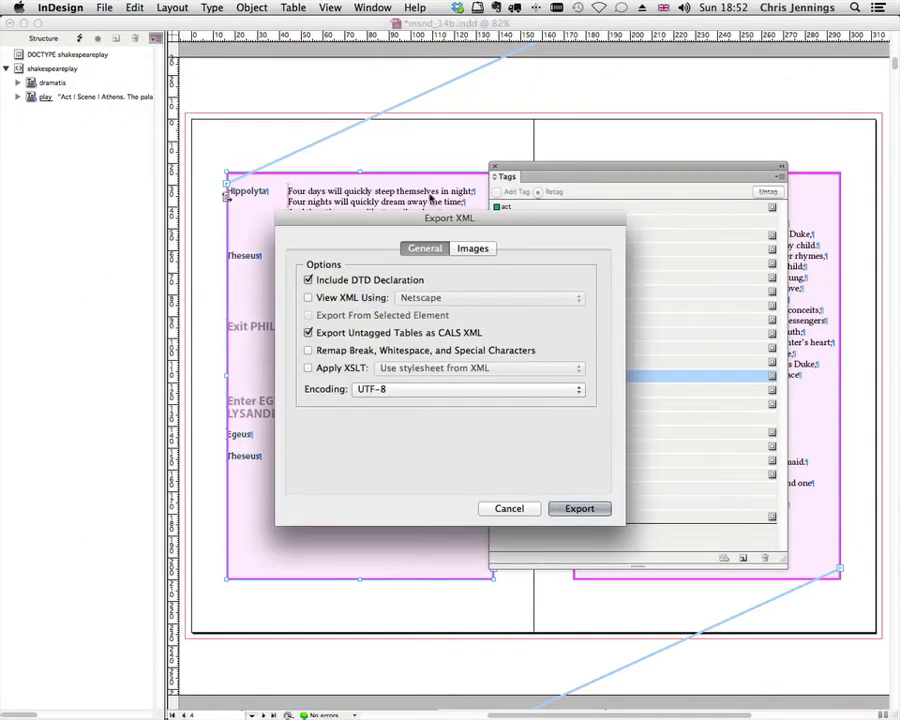
left_click(279, 282)
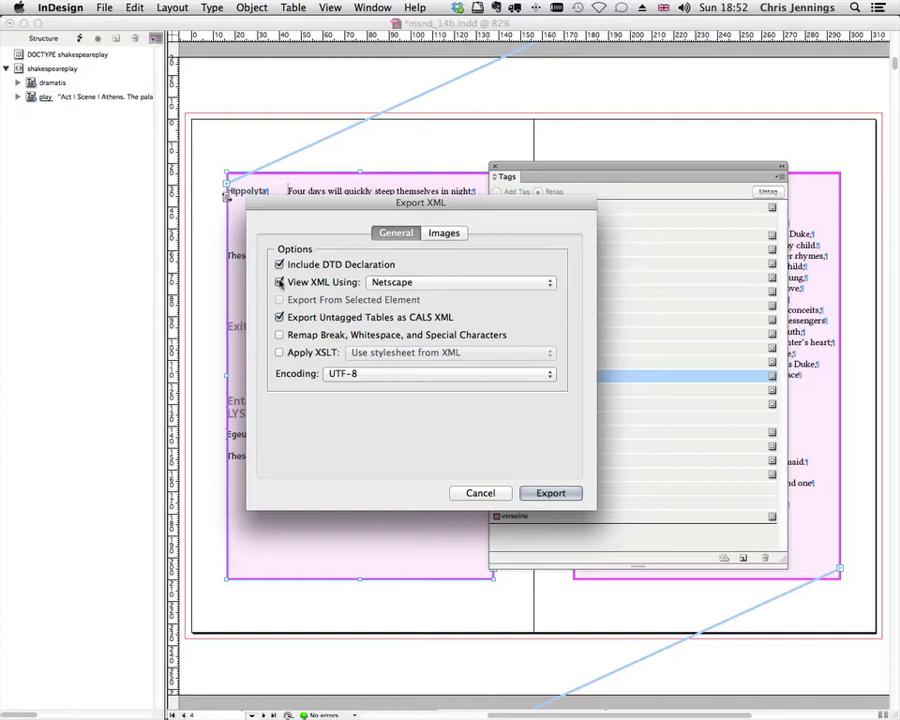
left_click(295, 286)
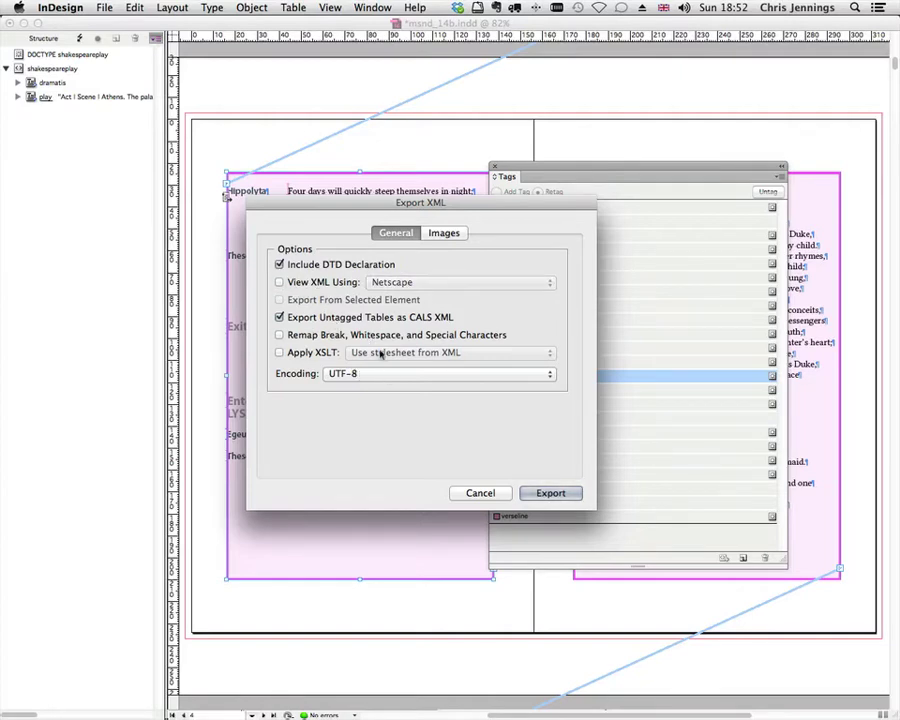
left_click_drag(323, 206, 315, 205)
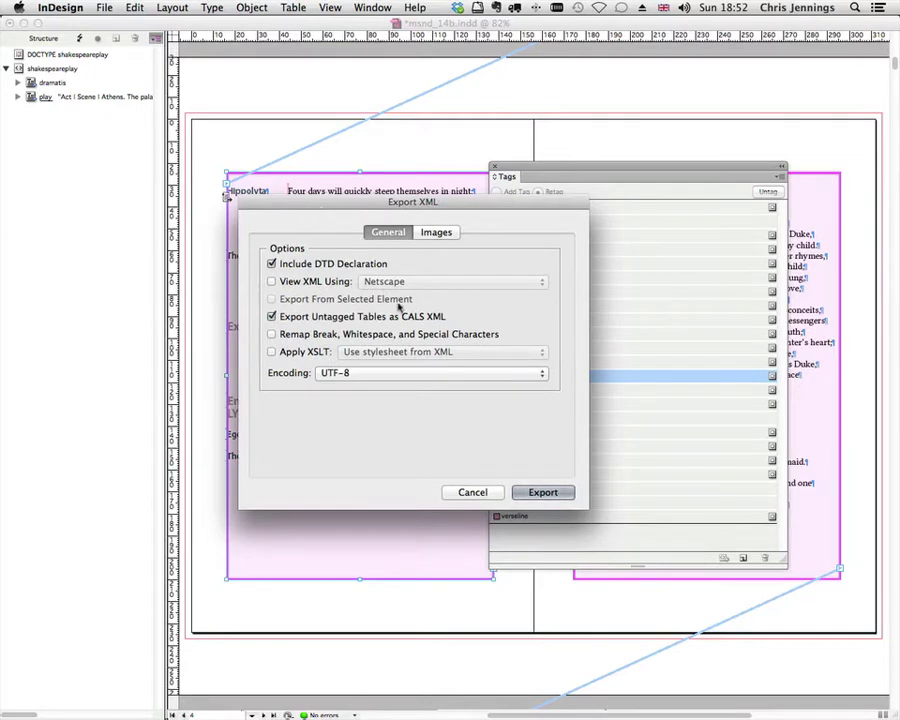
left_click(543, 493)
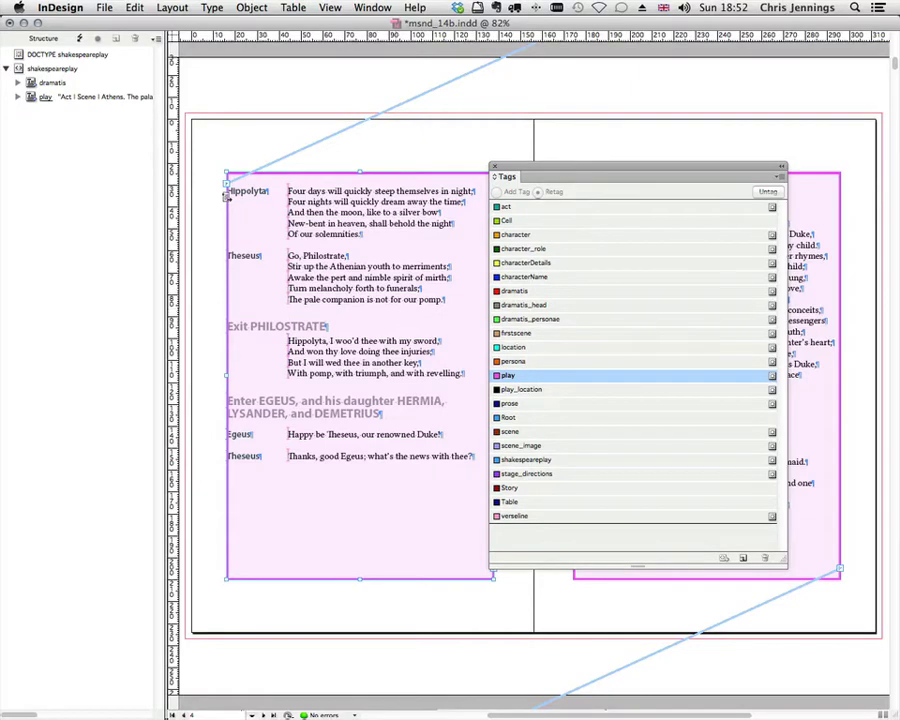
key("Tab")
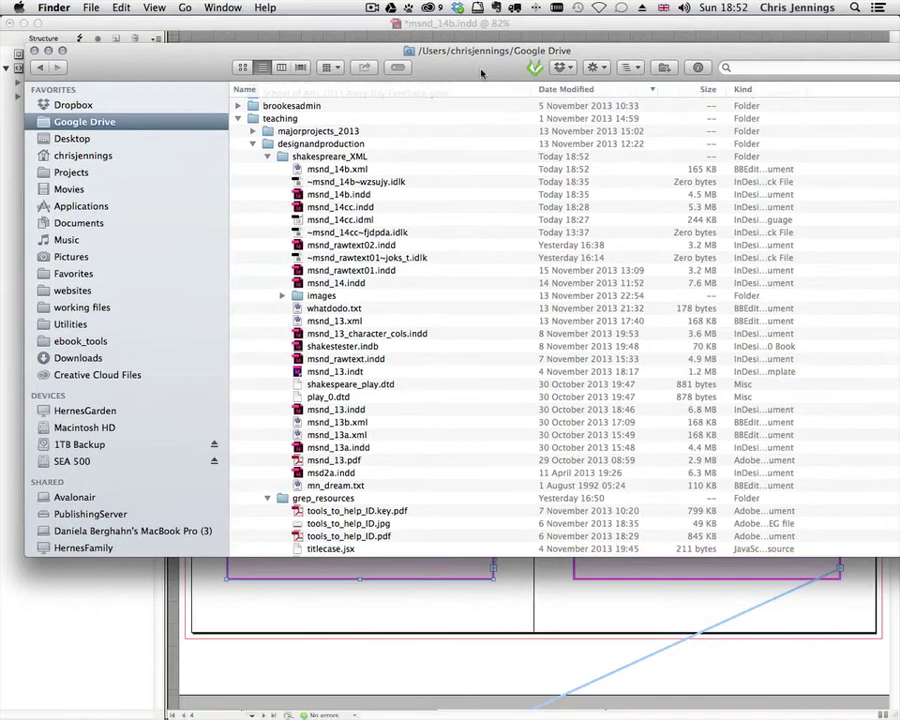
Step: Select the exported msnd_14b.xml in the shakespeare_XML folder to open in BBEdit
left_click(297, 170)
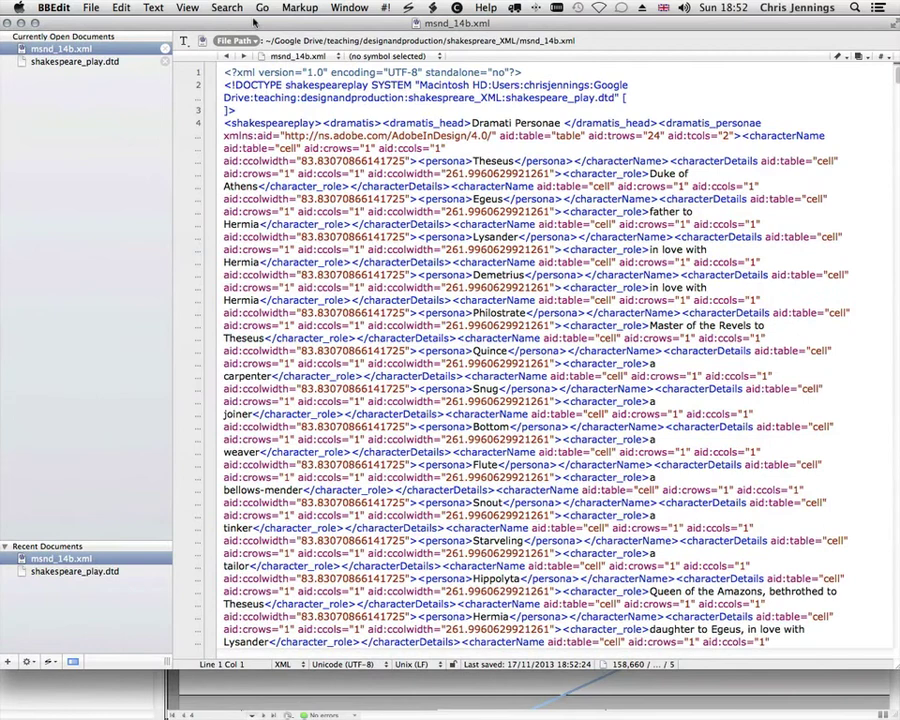
Step: Maximise BBEdit and reflow msnd_14b.xml with Markup > Tidy > Reflow Document
left_click(35, 23)
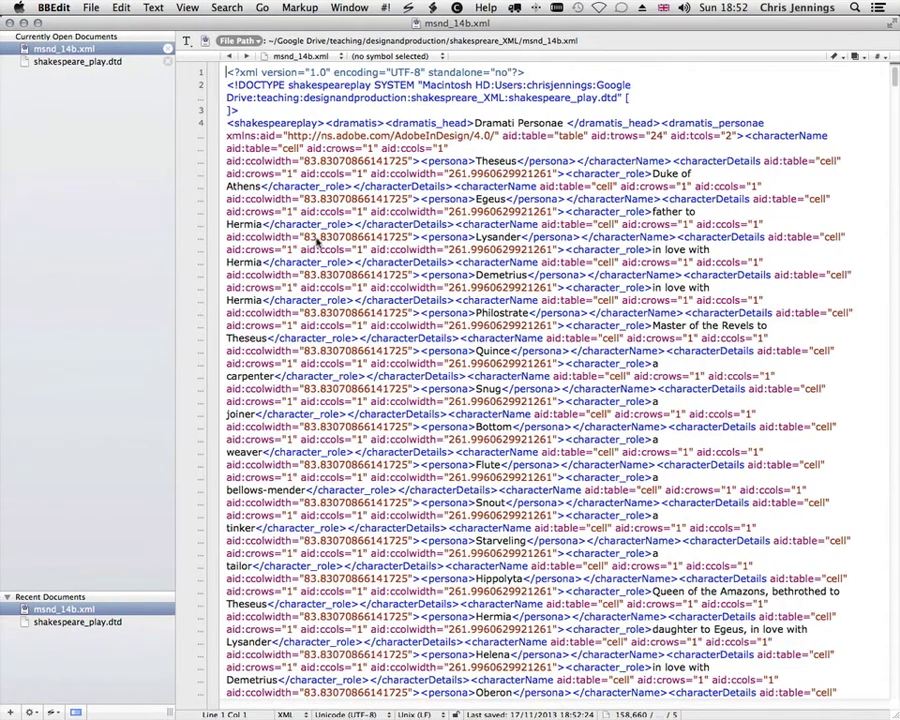
left_click(301, 8)
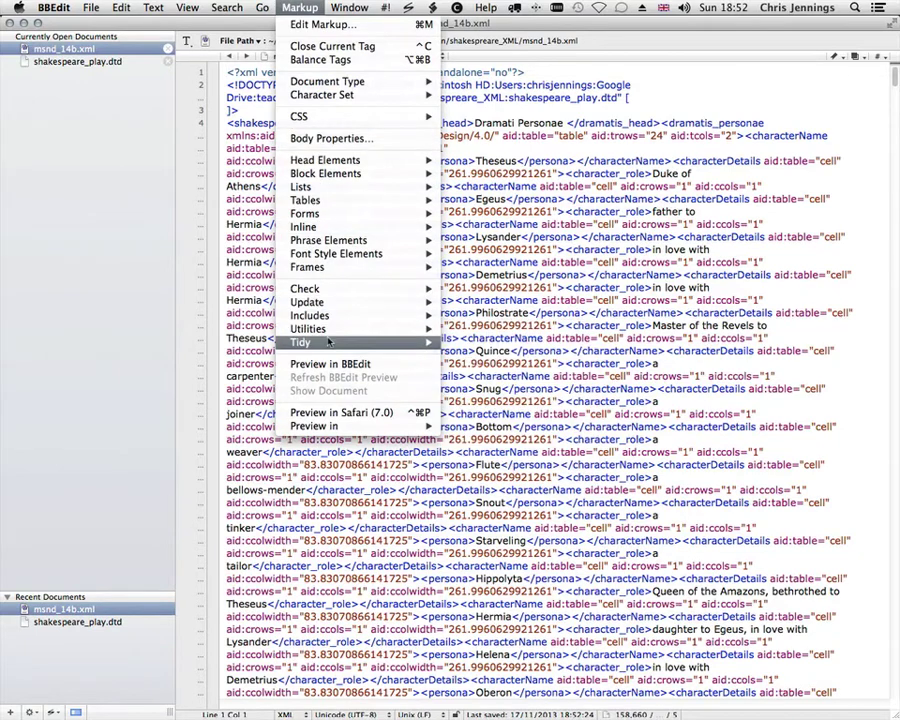
mouse_move(347, 345)
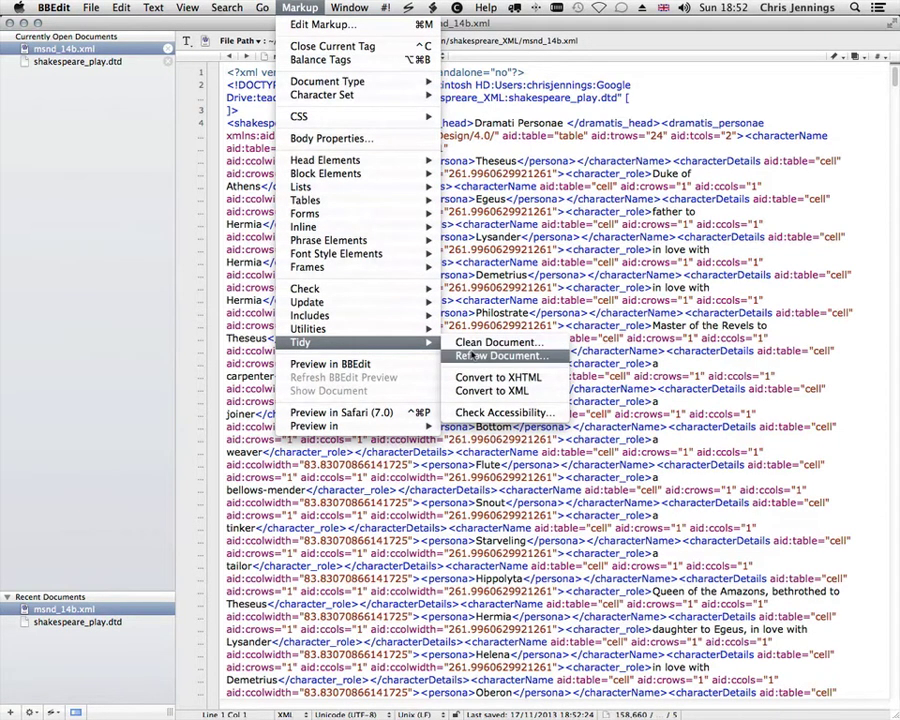
left_click(472, 354)
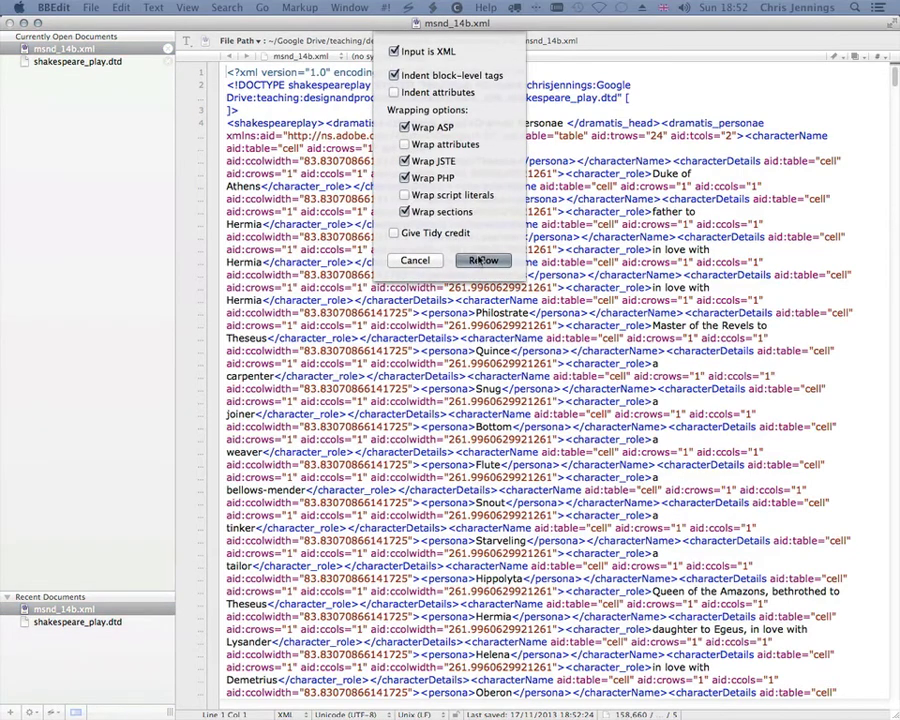
key("Return")
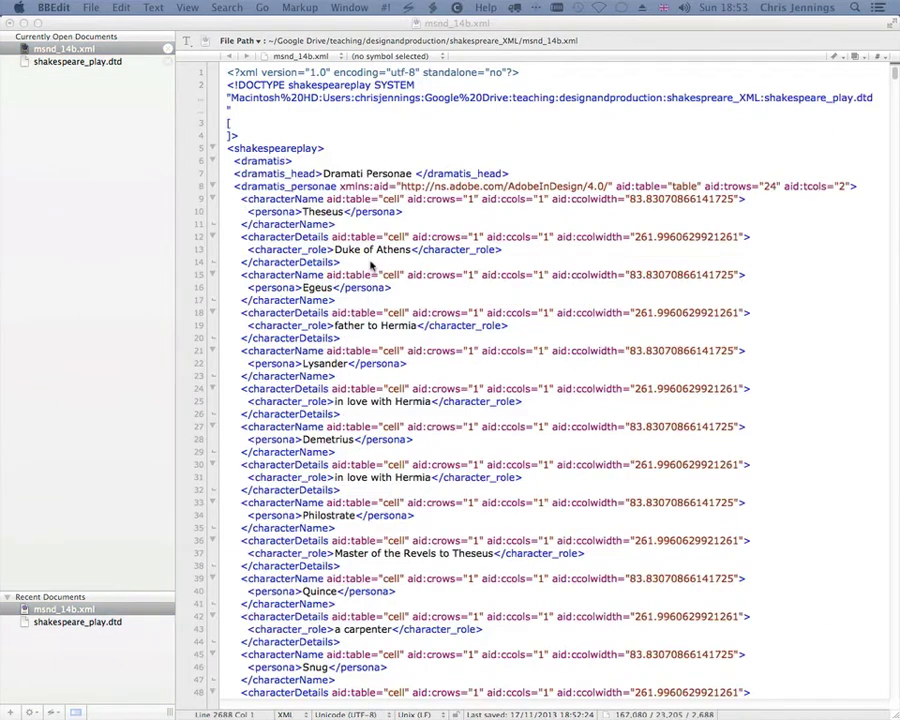
Step: Highlight the act, firstscene, location, stage_directions and Theseus character lines in the XML
scroll(371, 265, "down", 20)
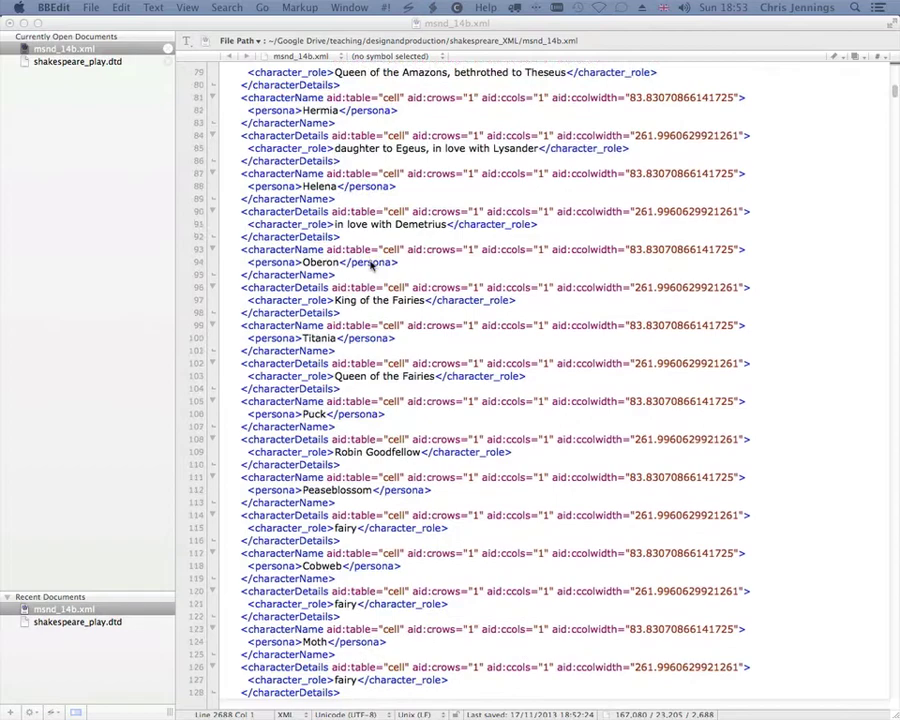
scroll(371, 265, "down", 20)
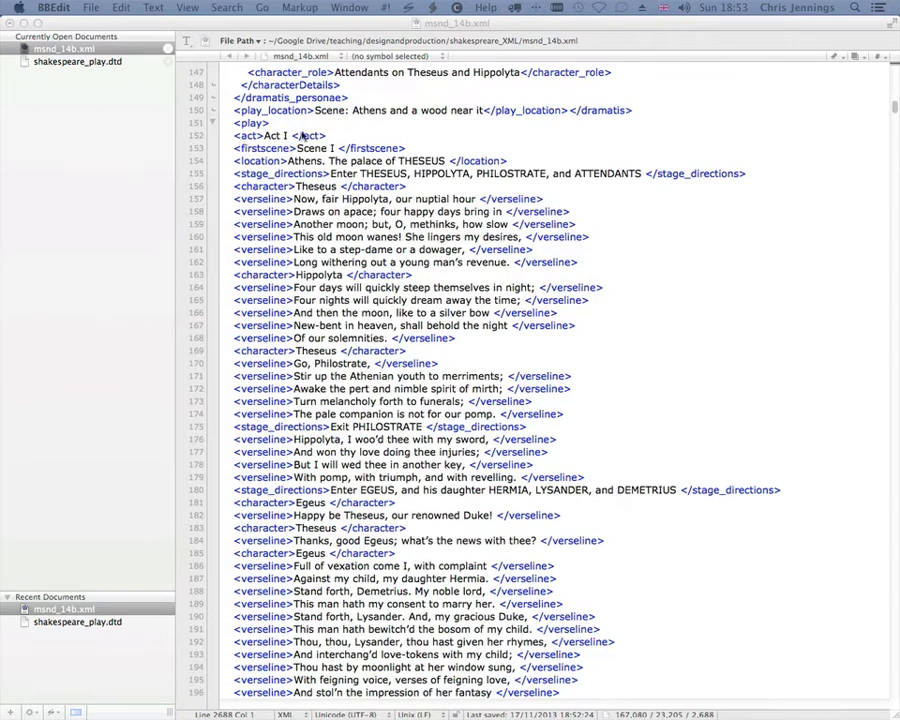
left_click_drag(235, 137, 330, 136)
left_click_drag(240, 150, 403, 150)
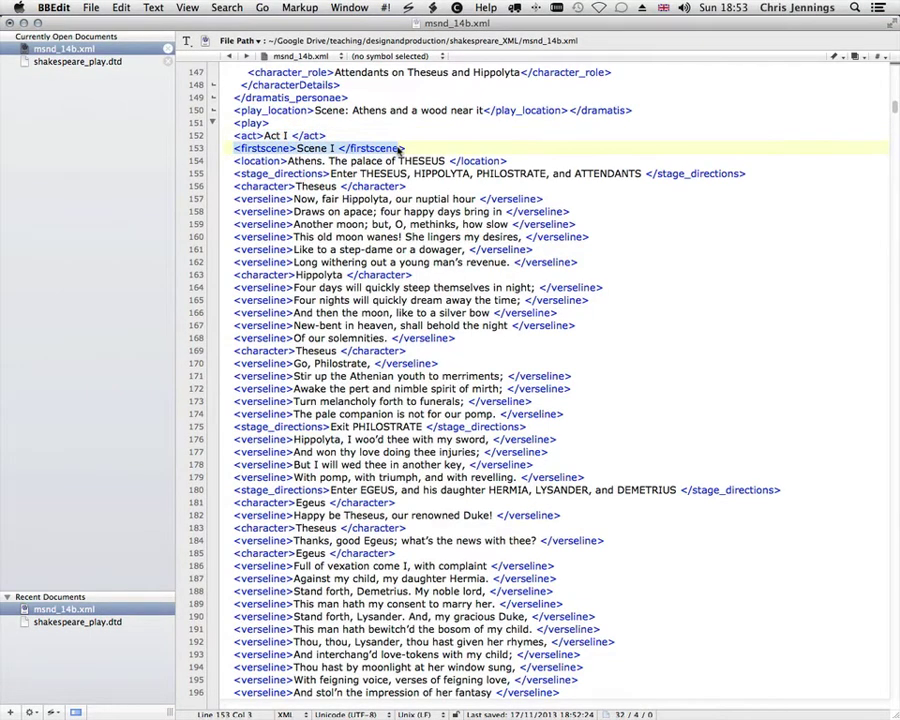
left_click_drag(238, 161, 433, 174)
left_click_drag(241, 186, 406, 186)
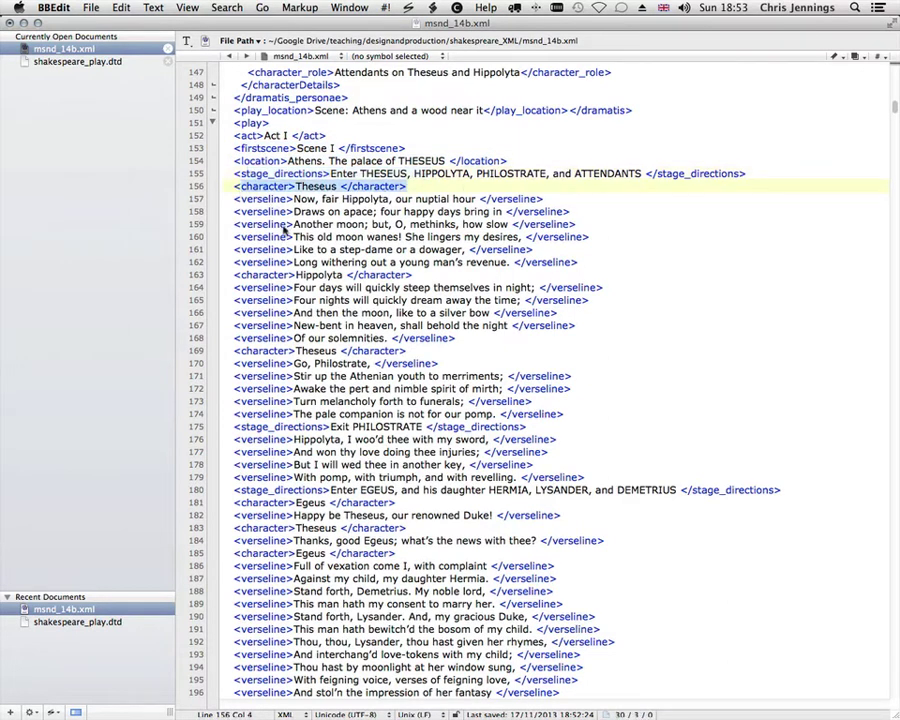
Step: Close the reflowed msnd_14b.xml without saving the changes
scroll(298, 320, "down", 10)
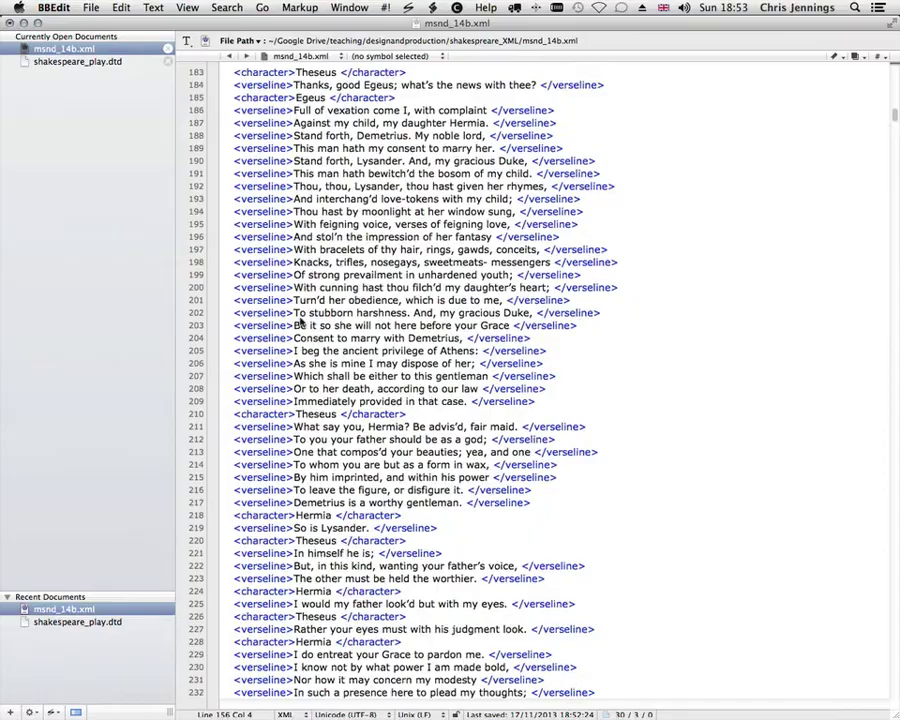
scroll(299, 321, "down", 5)
scroll(299, 321, "up", 15)
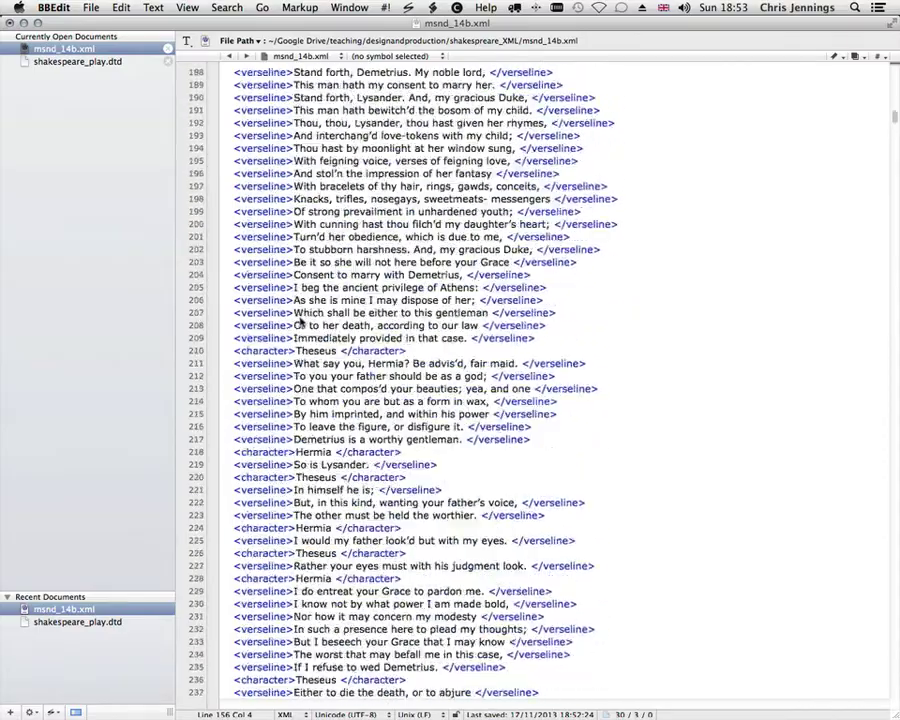
scroll(298, 322, "up", 13)
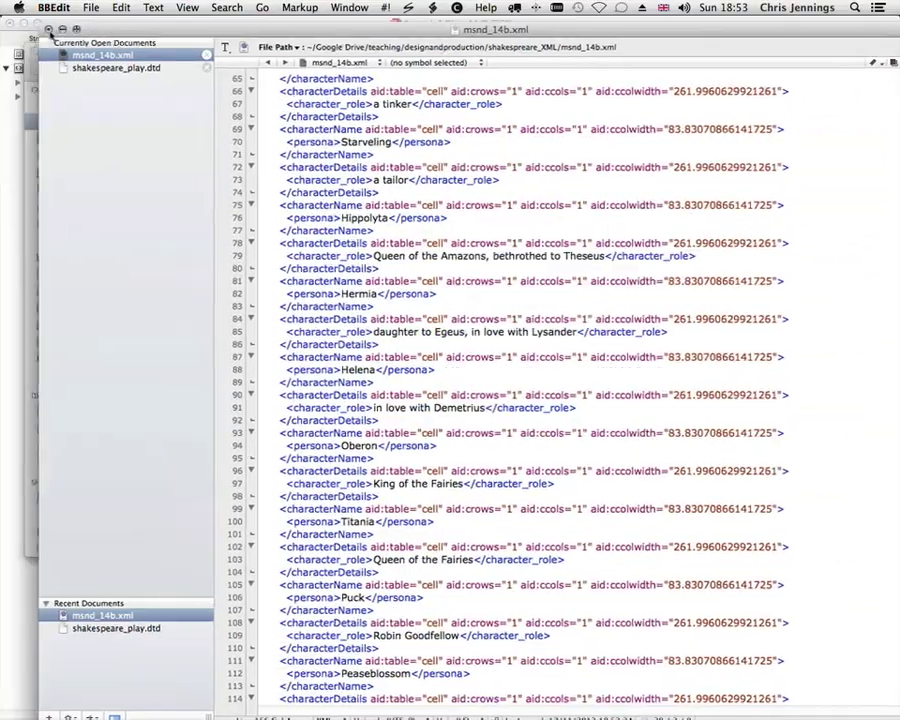
left_click(37, 23)
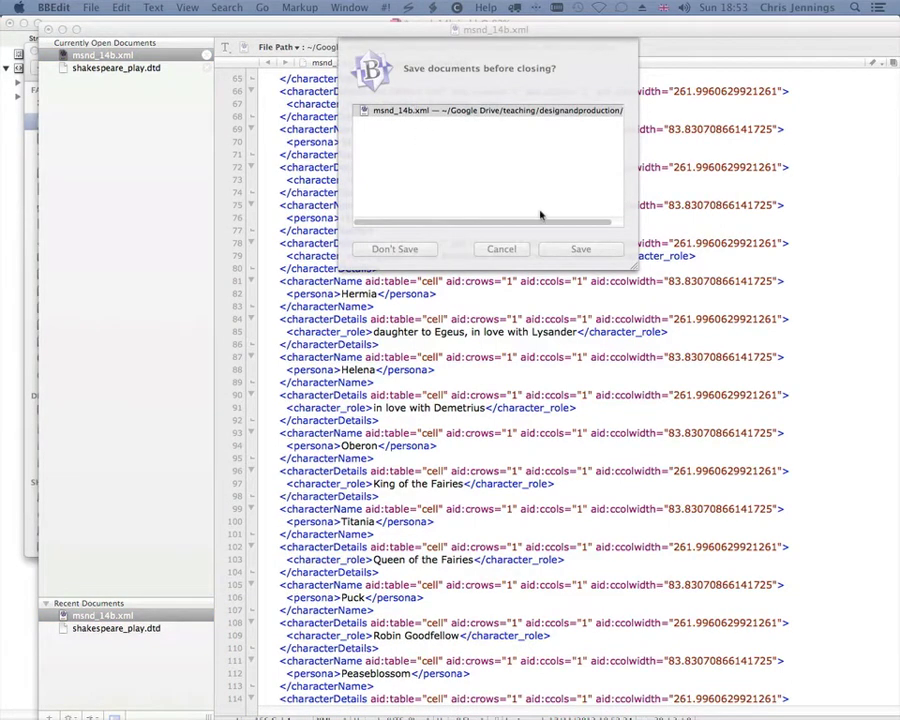
left_click(398, 248)
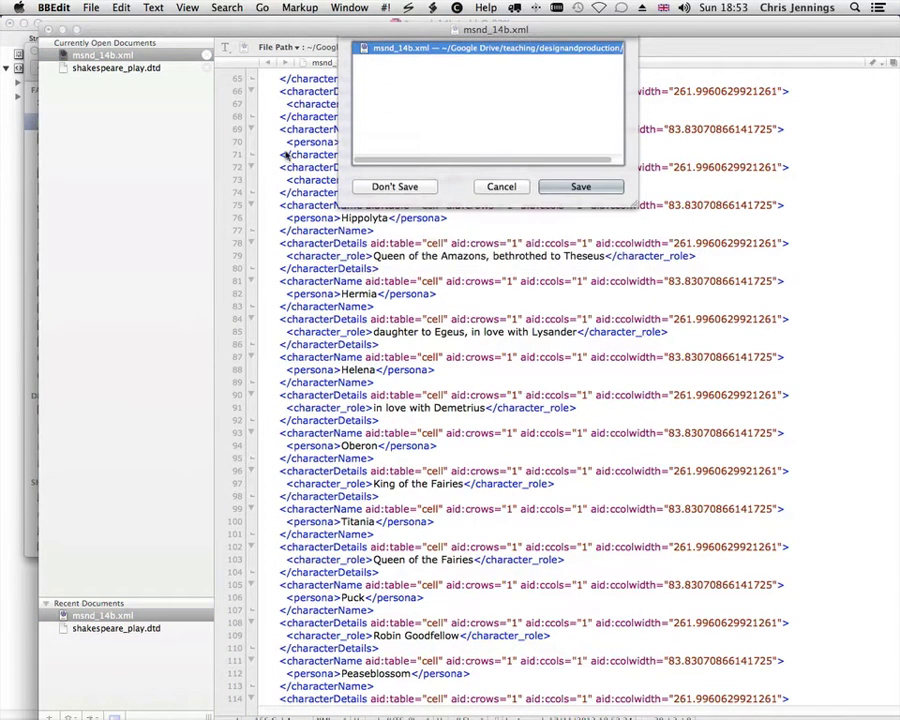
Step: Return to InDesign and show the Dramatis Personae and Act I spread with the Tags panel aside
key("super+w")
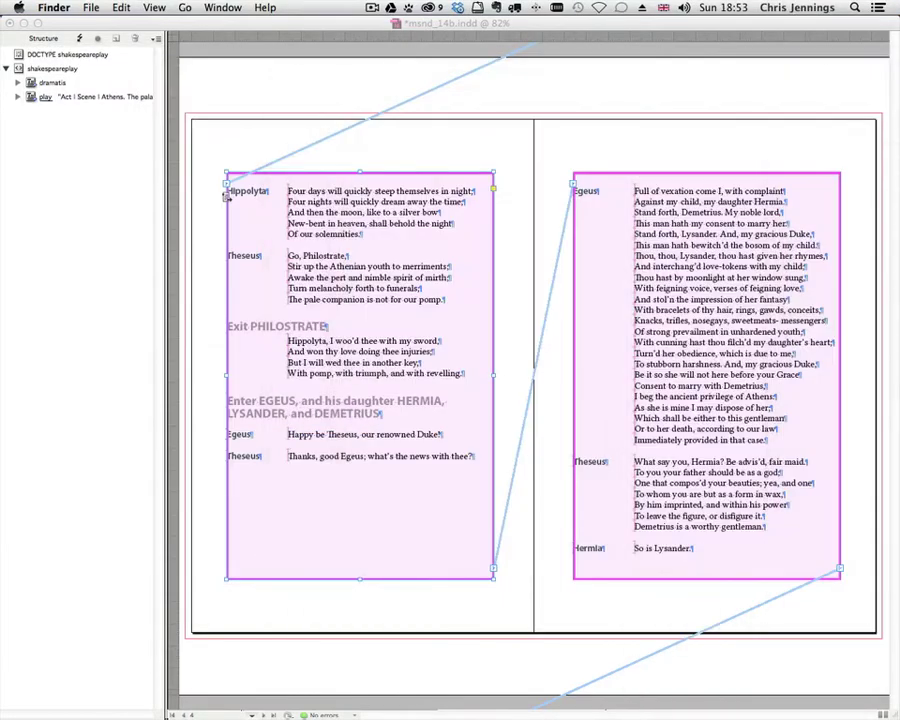
left_click(370, 87)
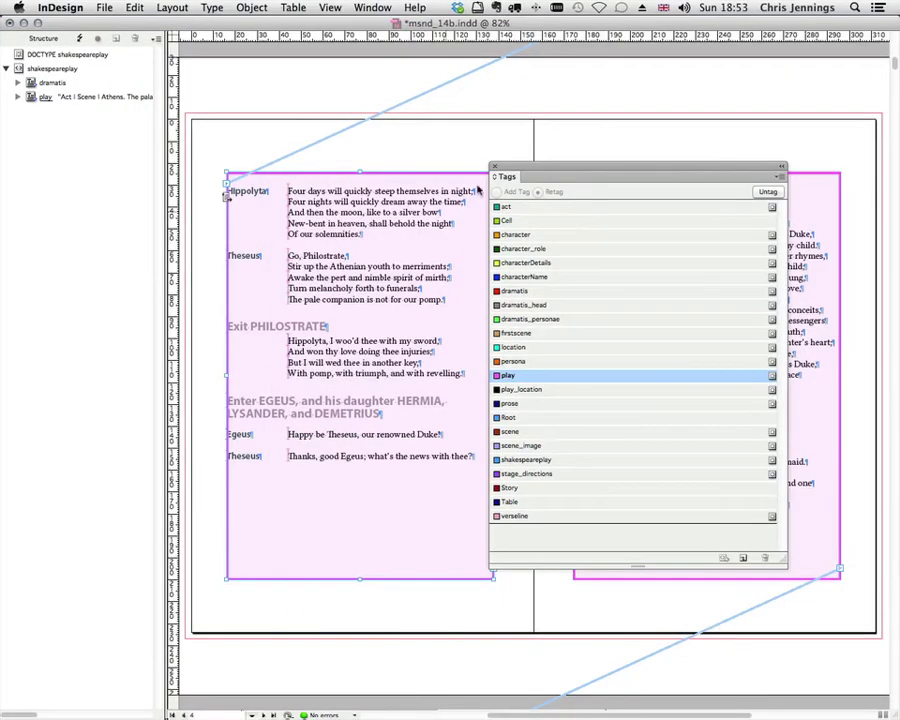
left_click_drag(537, 174, 131, 227)
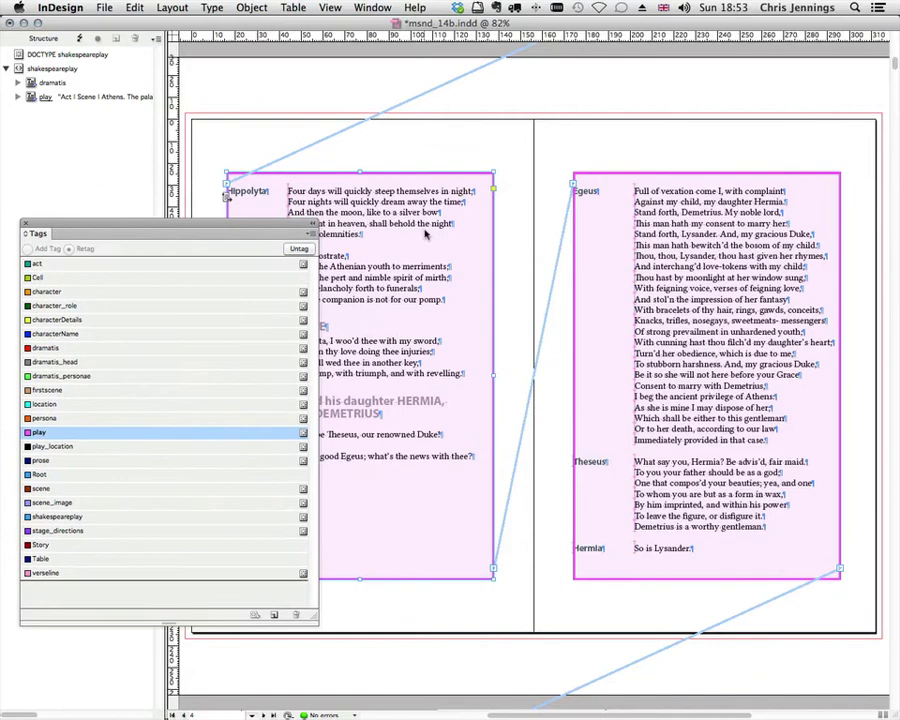
scroll(425, 233, "up", 15)
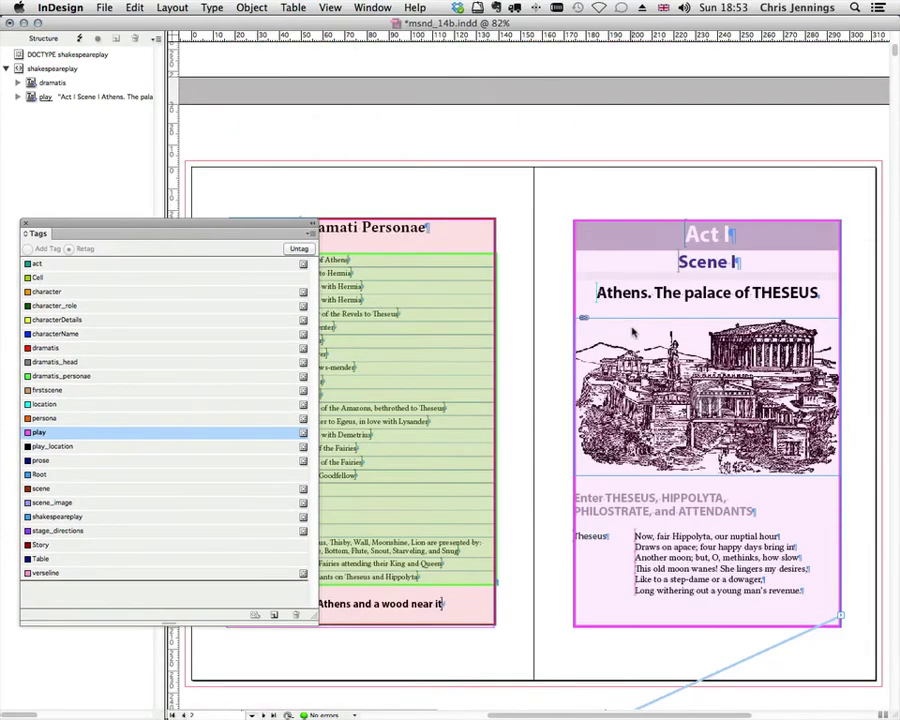
left_click_drag(266, 227, 340, 171)
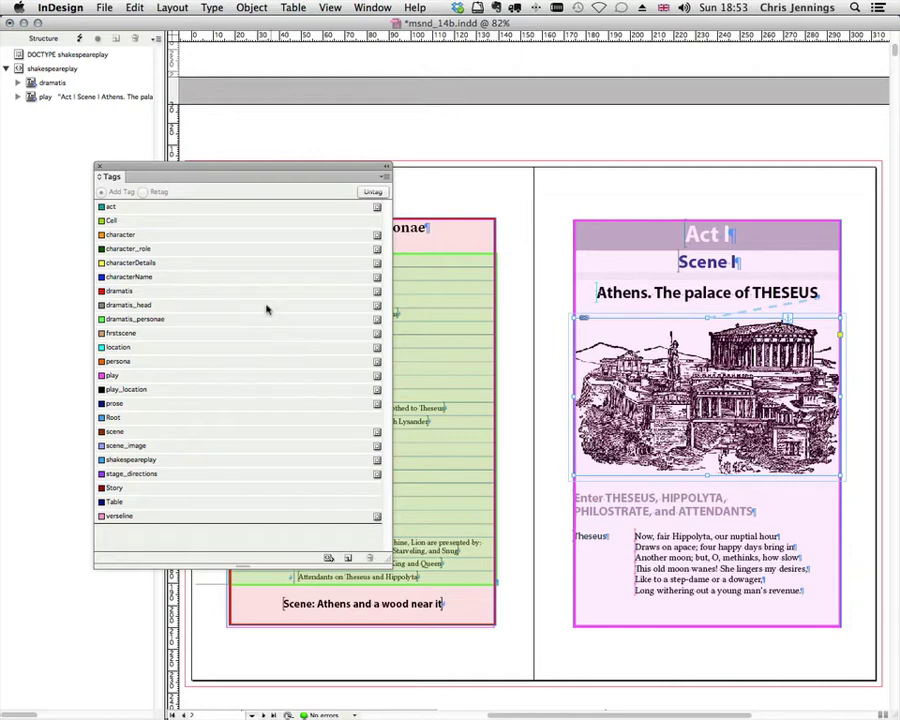
left_click_drag(261, 172, 364, 140)
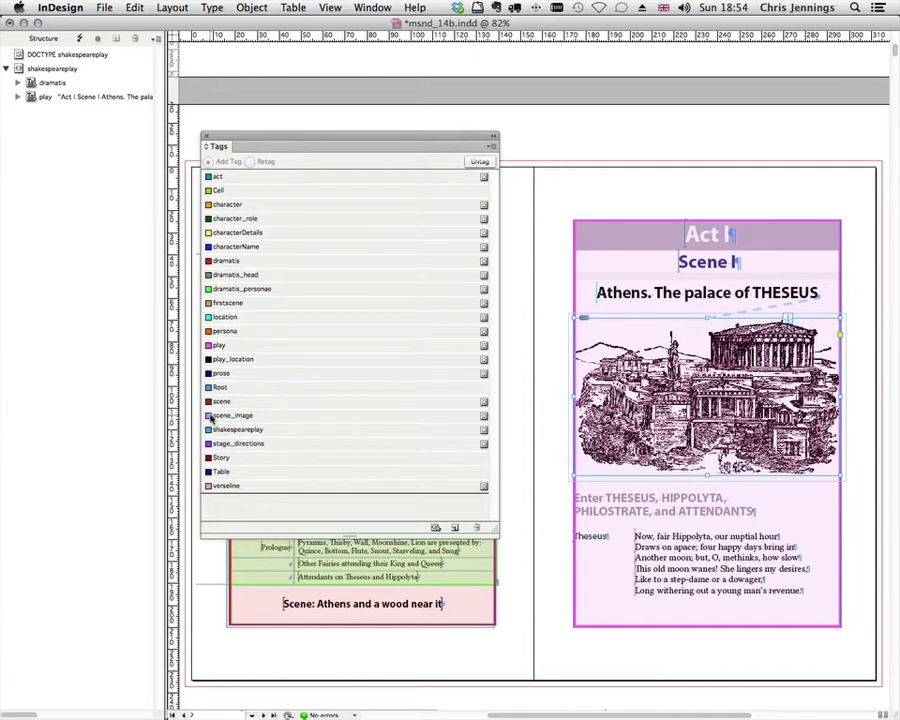
Step: Tag the Athens image scene_image and confirm it under location in the Structure pane
left_click(212, 419)
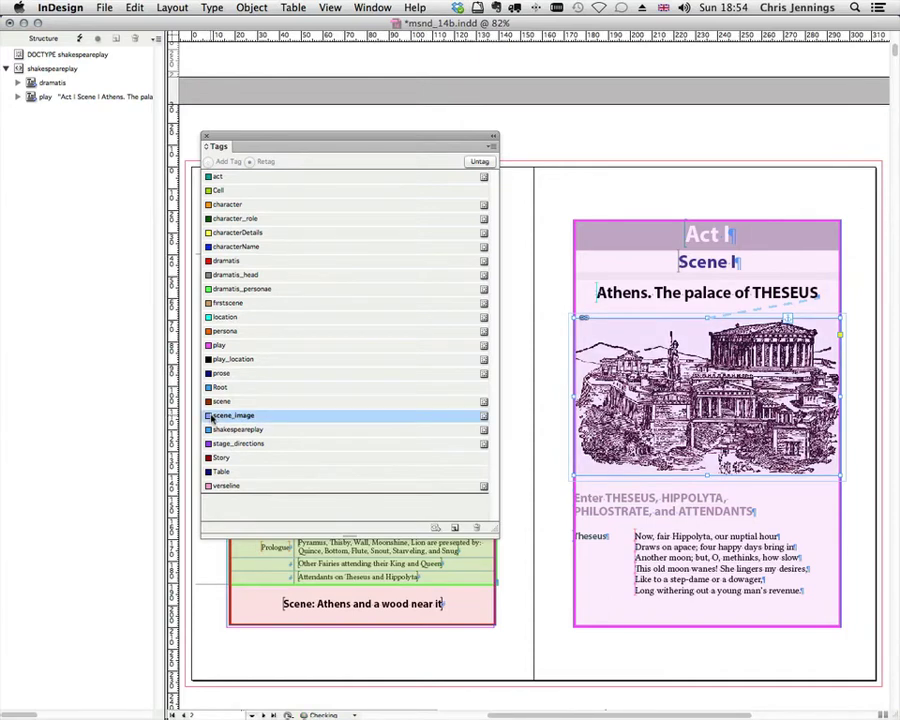
left_click(18, 97)
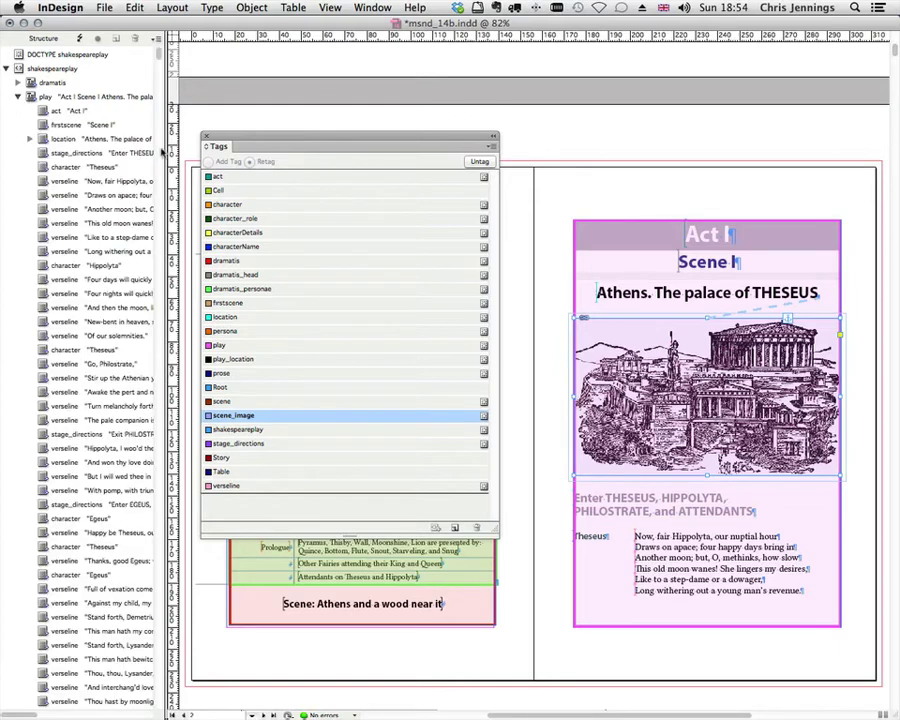
left_click_drag(166, 146, 456, 146)
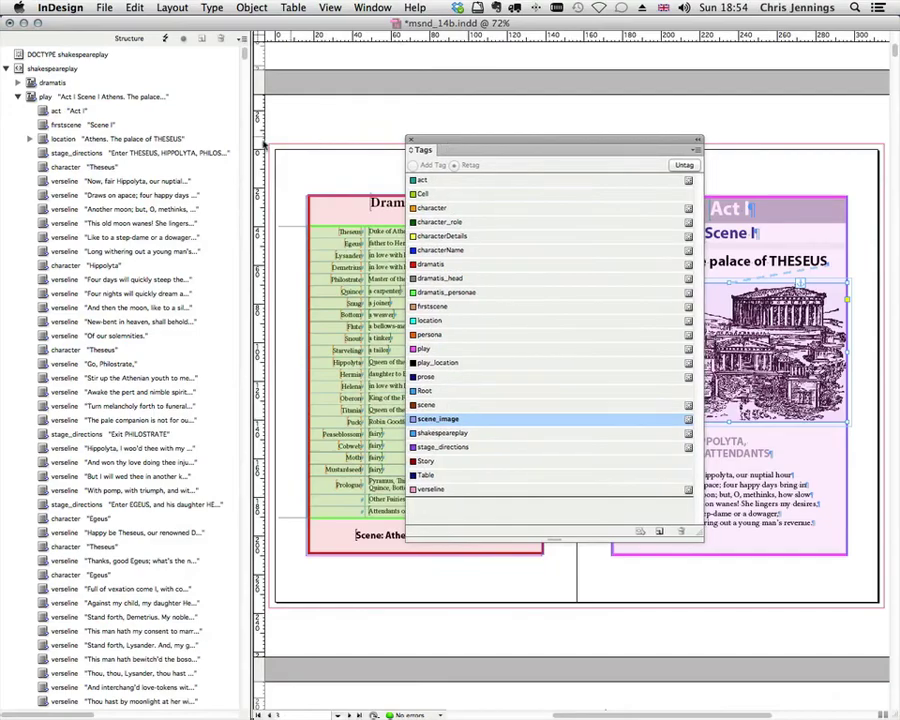
left_click(30, 139)
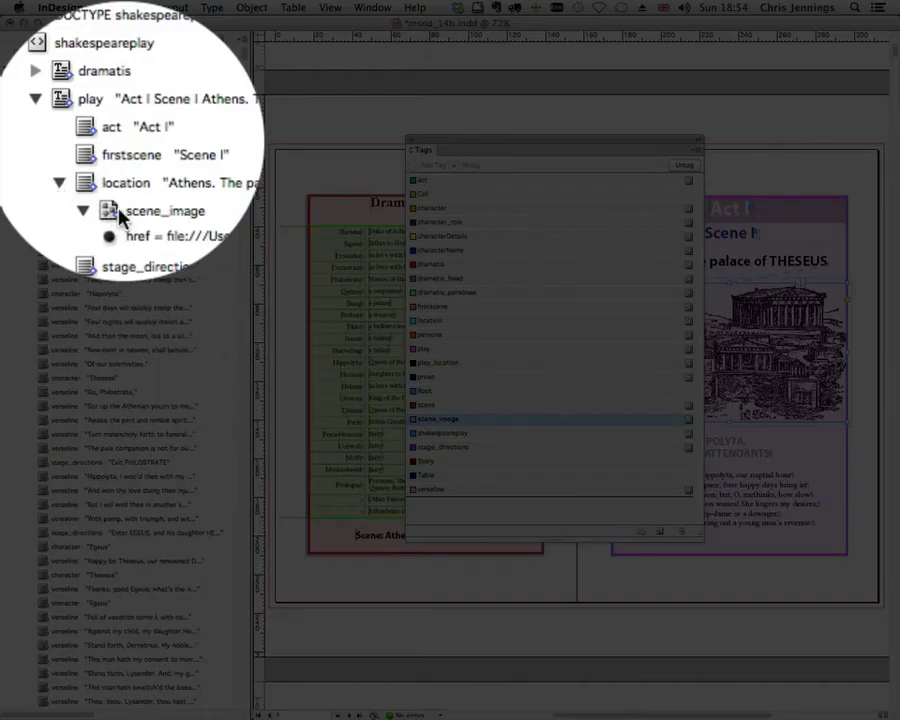
left_click(110, 213)
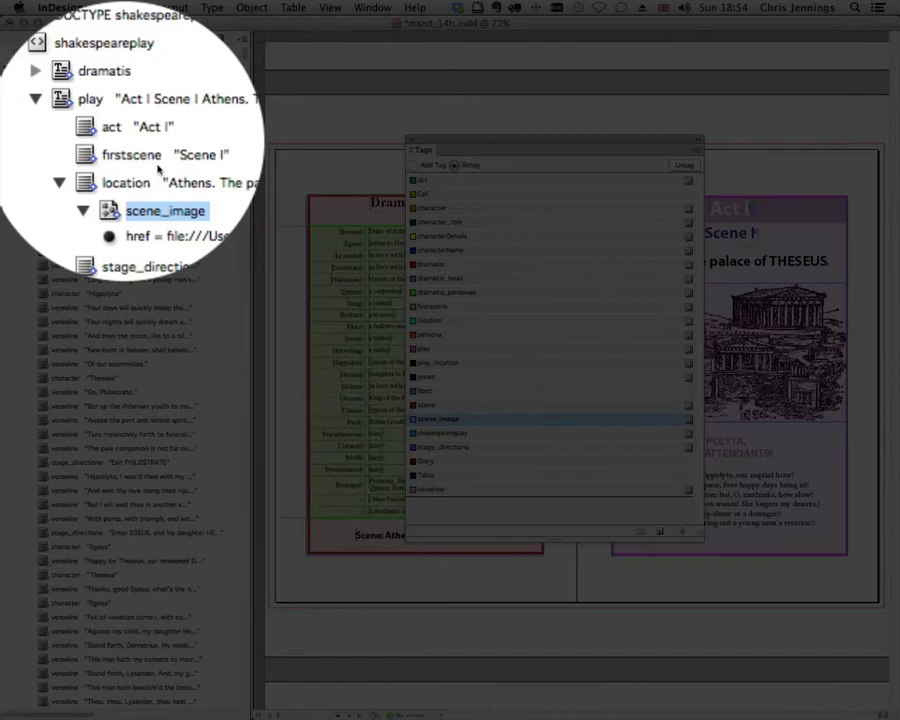
left_click_drag(520, 147, 298, 262)
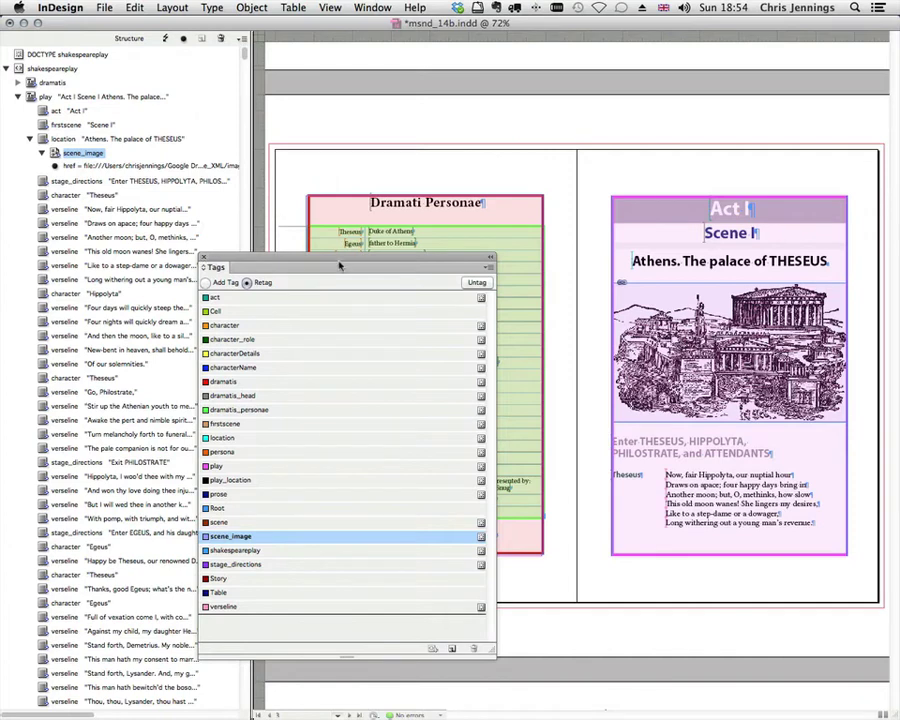
left_click_drag(205, 259, 251, 123)
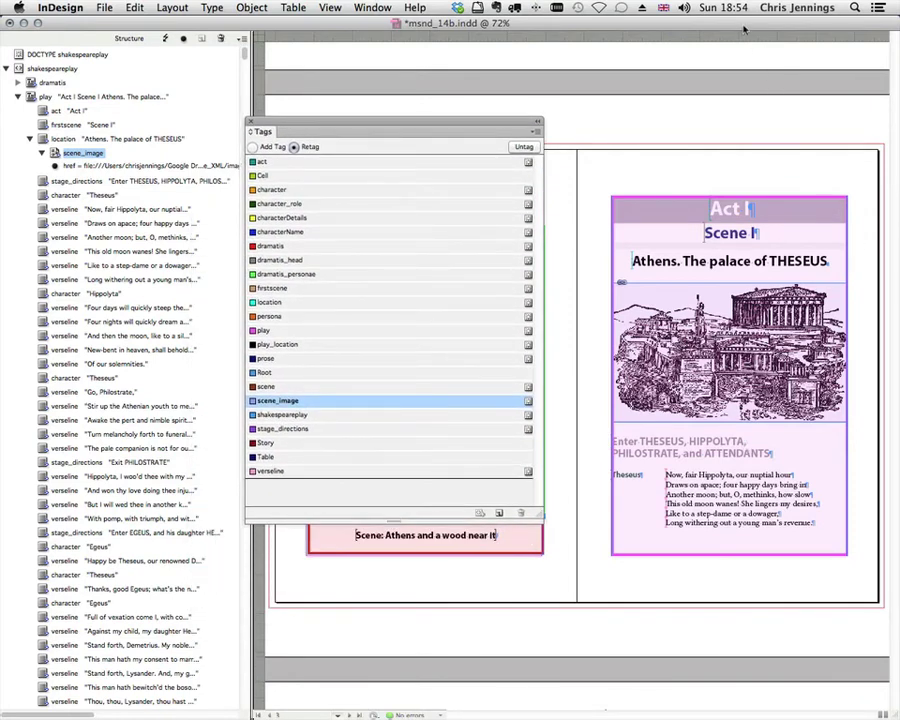
Step: Tag the Athens engraving on the Scene II page as scene_image
left_click(751, 591)
scroll(747, 614, "down", 5)
scroll(747, 614, "down", 15)
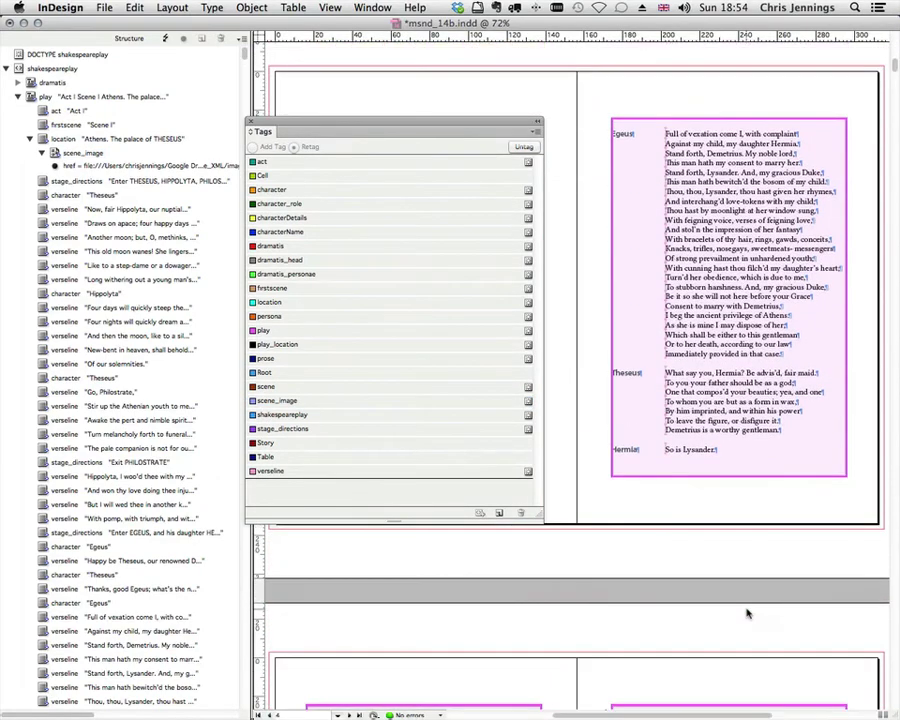
scroll(747, 614, "down", 3)
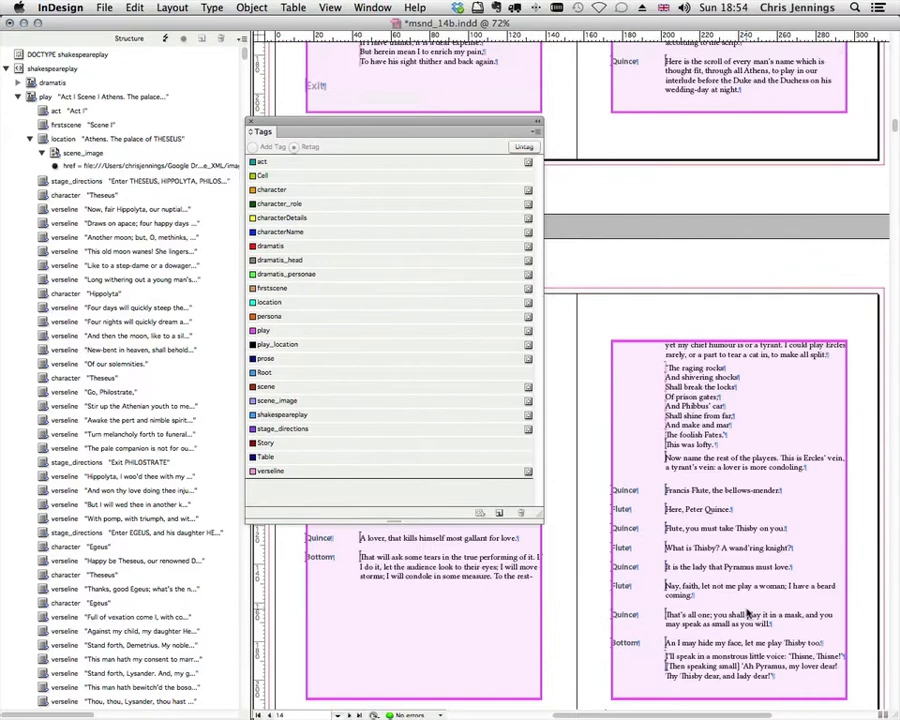
left_click(708, 244)
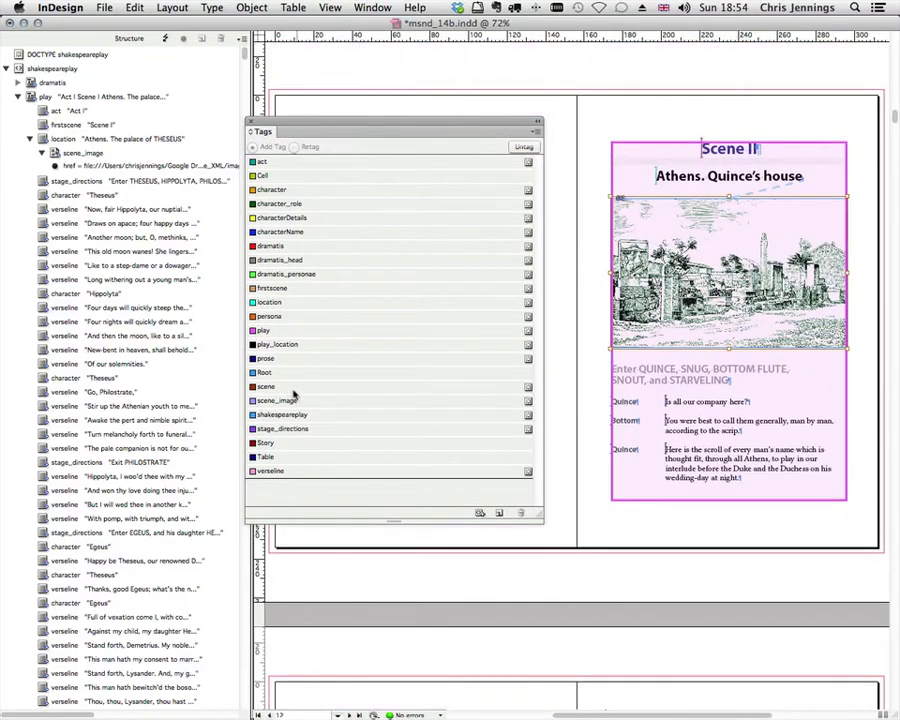
left_click(276, 401)
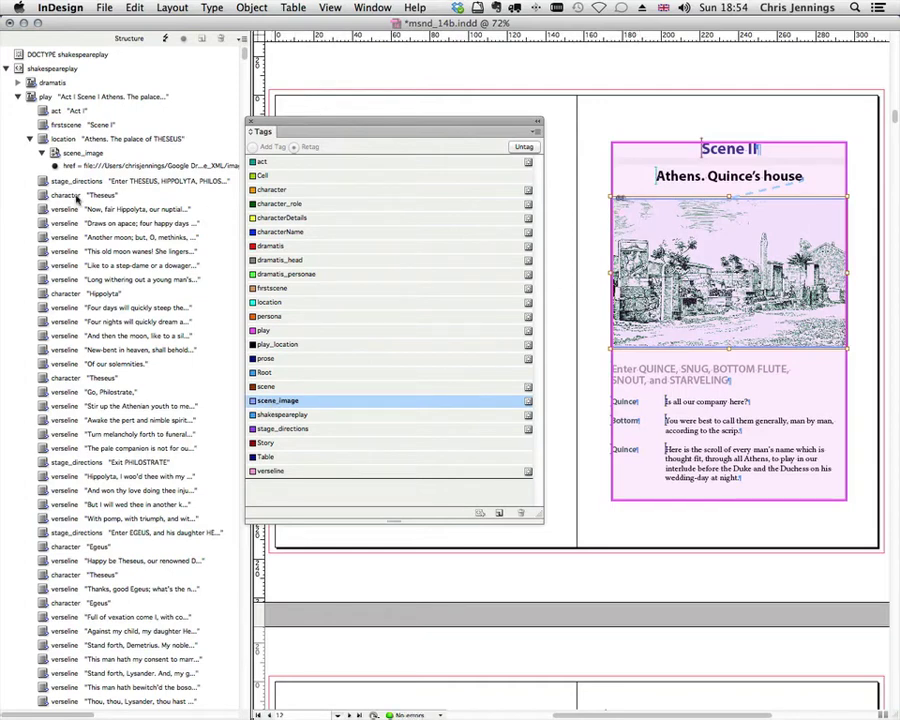
Step: Verify the new scene_image element under the Athens. Quince's house location, then close the Tags panel
left_click(30, 140)
scroll(60, 205, "down", 10)
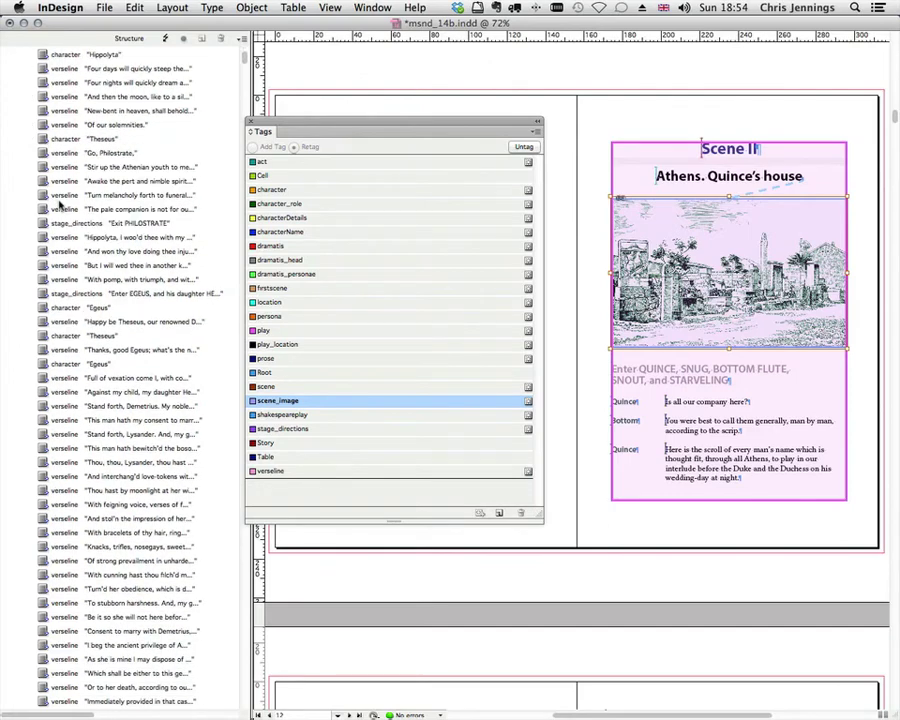
scroll(60, 205, "down", 6)
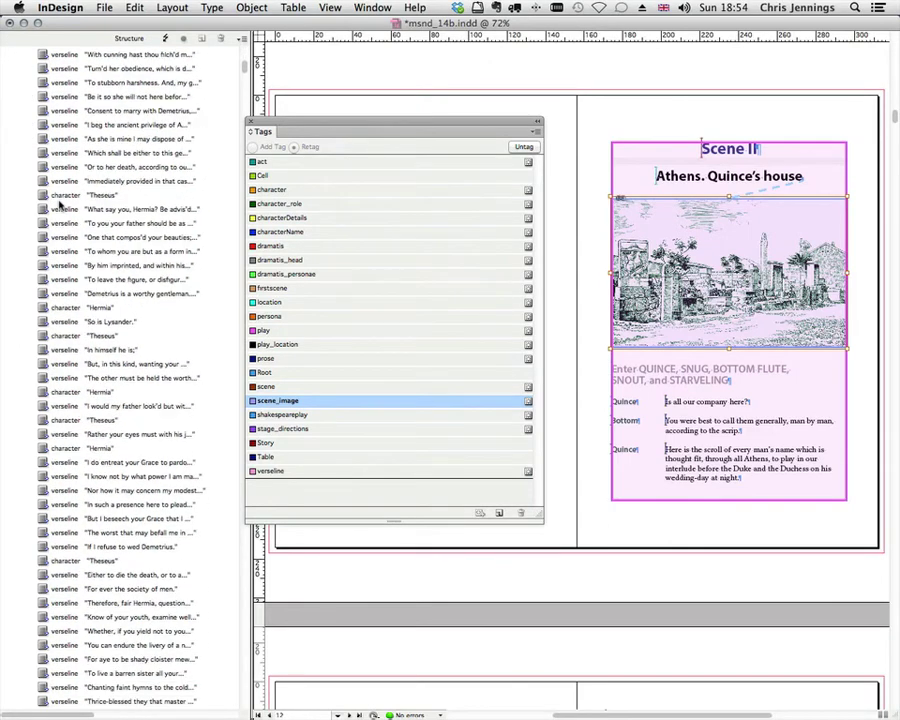
scroll(60, 205, "down", 20)
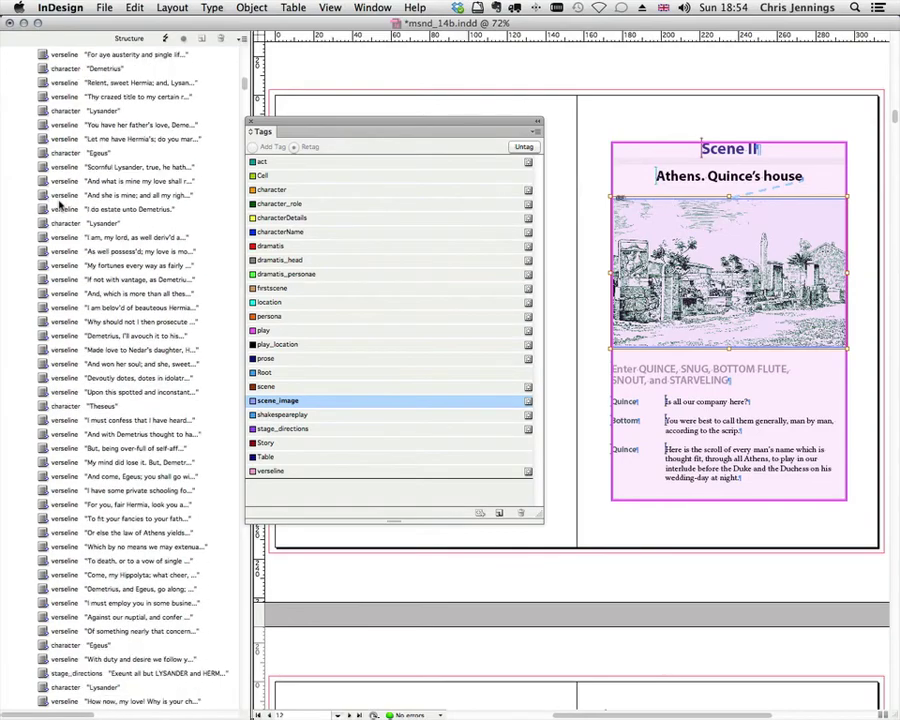
scroll(60, 205, "up", 20)
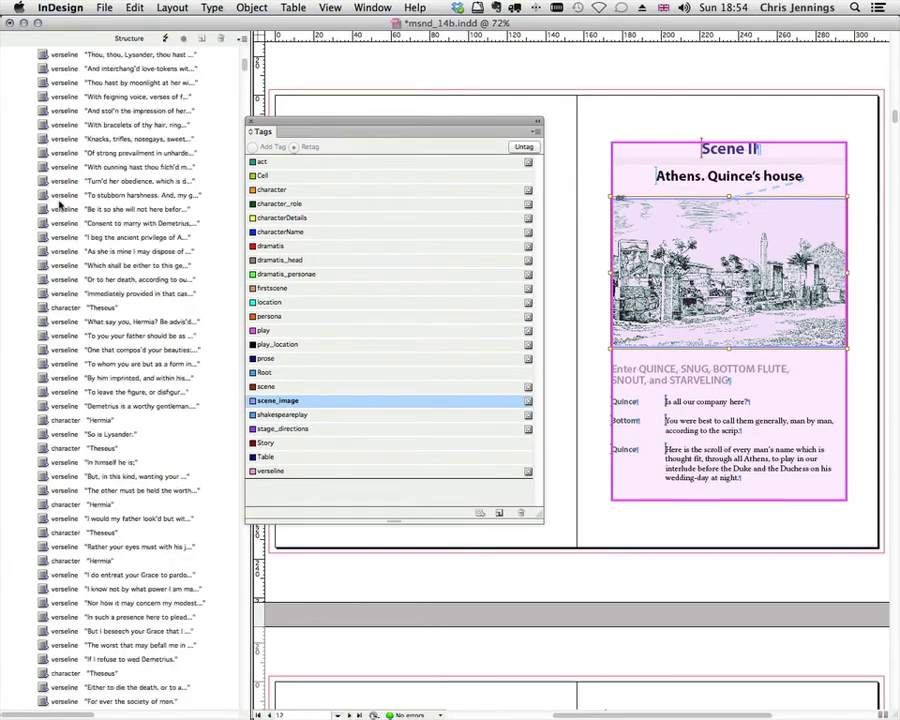
scroll(60, 190, "up", 5)
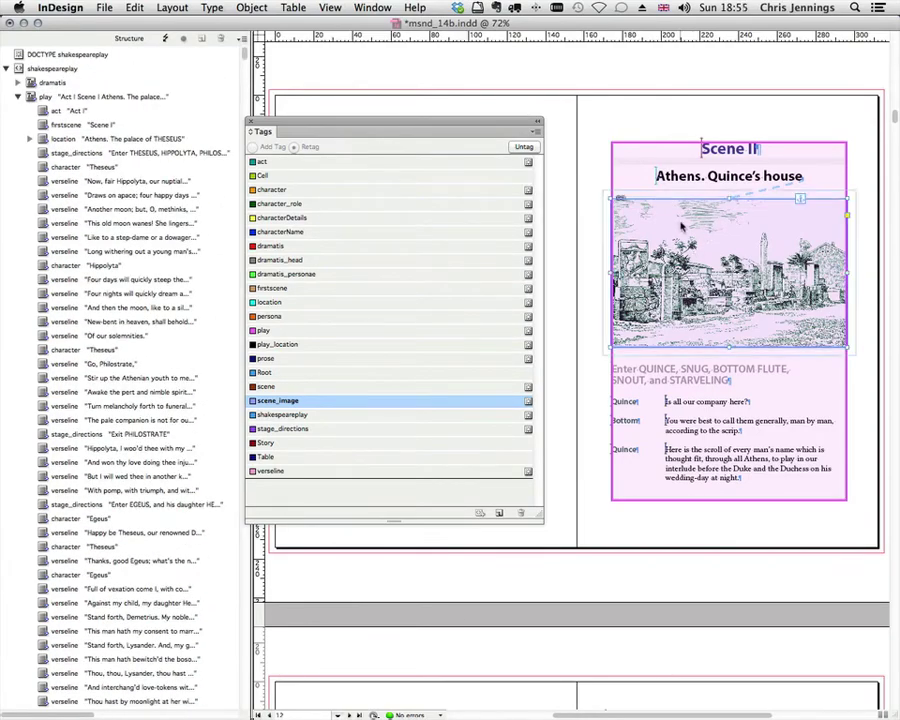
scroll(205, 298, "down", 20)
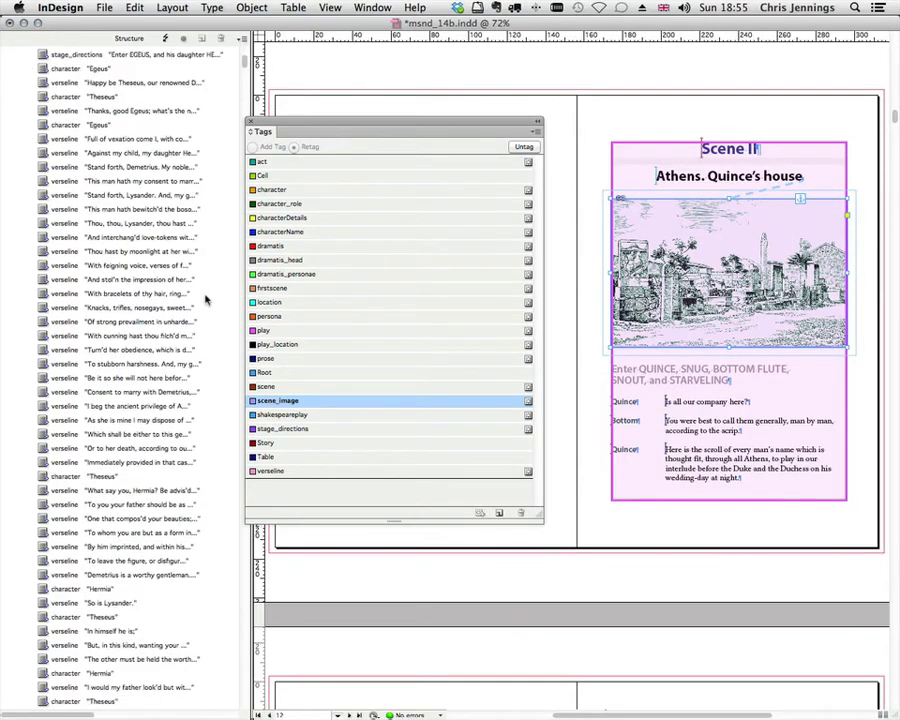
scroll(205, 298, "down", 20)
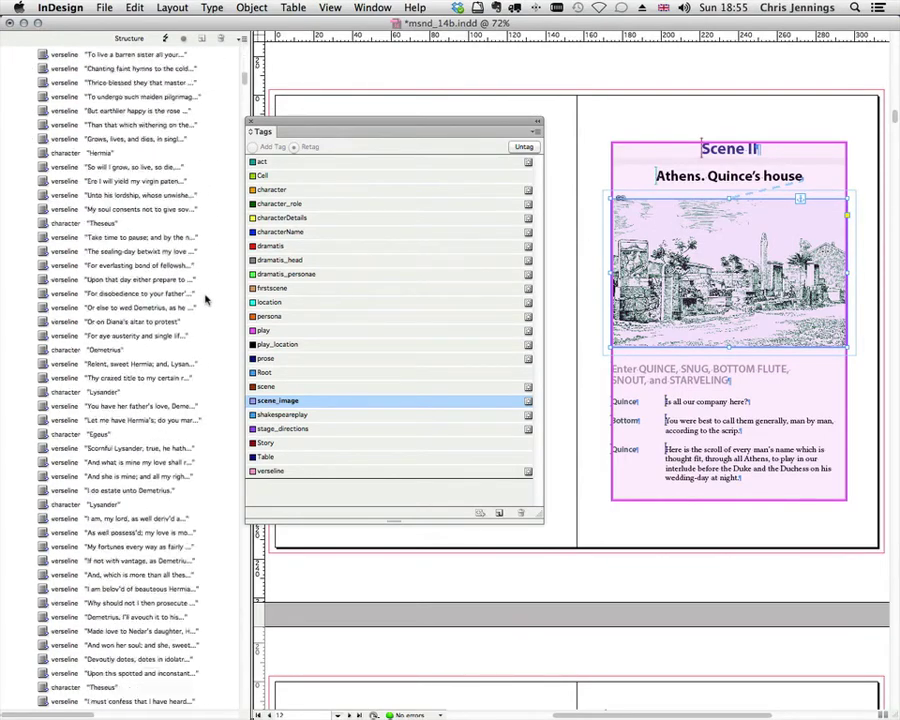
scroll(205, 298, "down", 1)
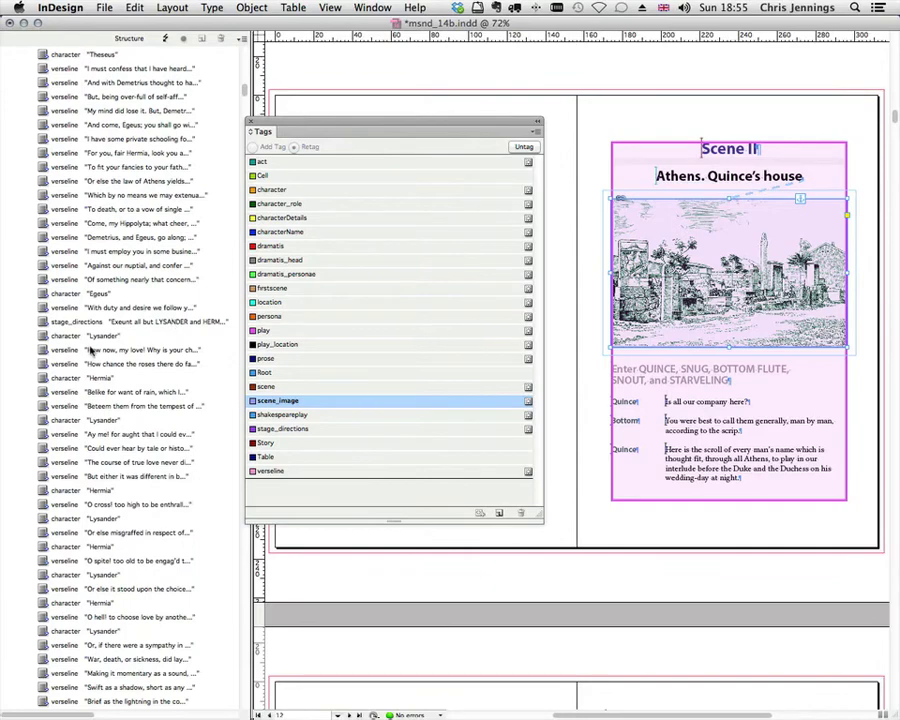
scroll(131, 371, "down", 20)
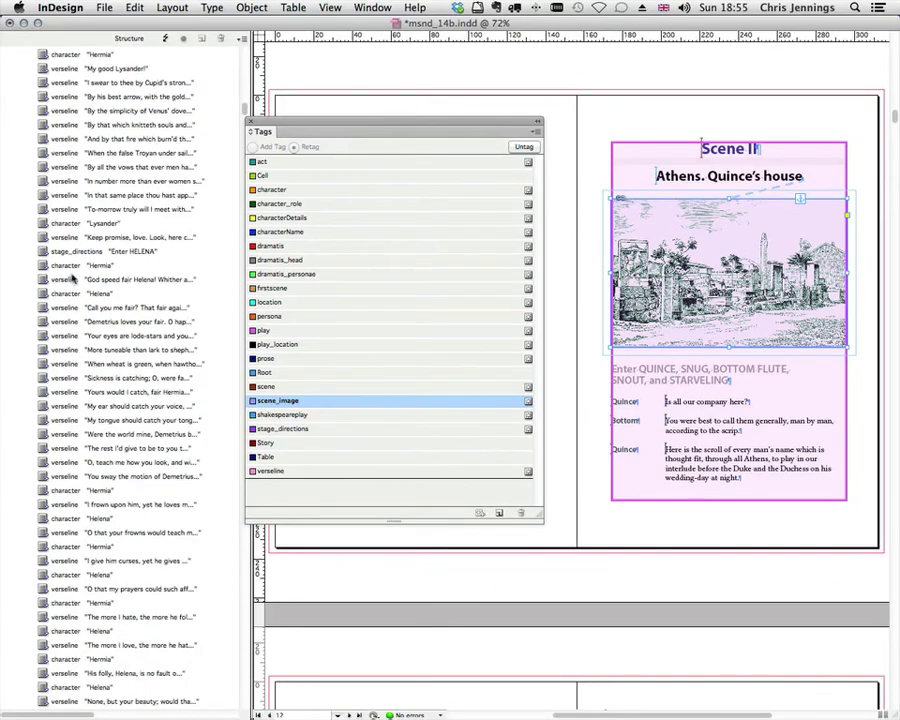
scroll(156, 318, "down", 20)
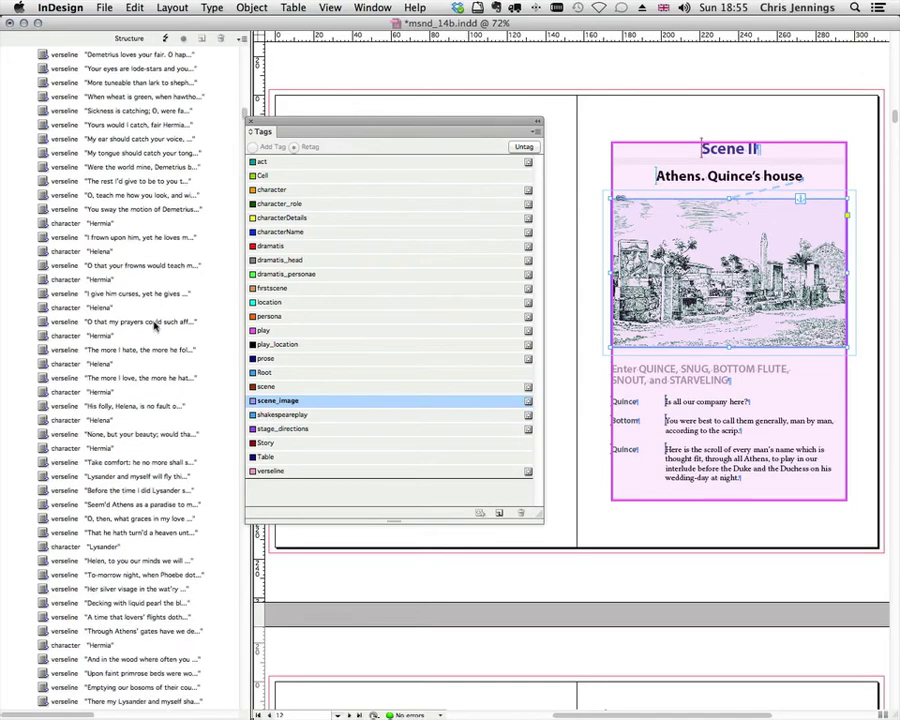
scroll(156, 323, "down", 5)
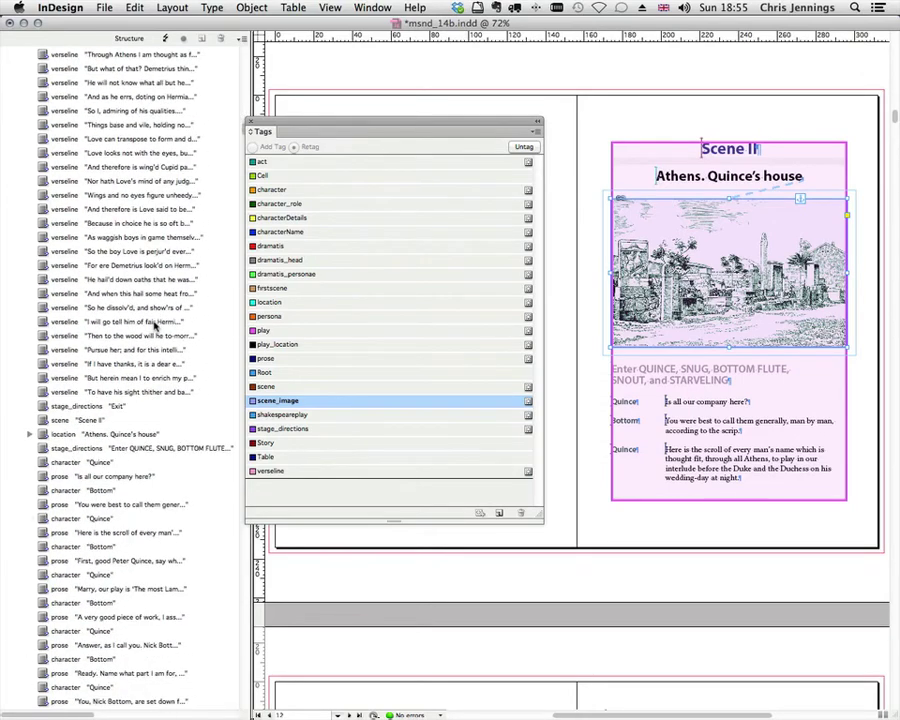
left_click(30, 434)
scroll(85, 400, "down", 2)
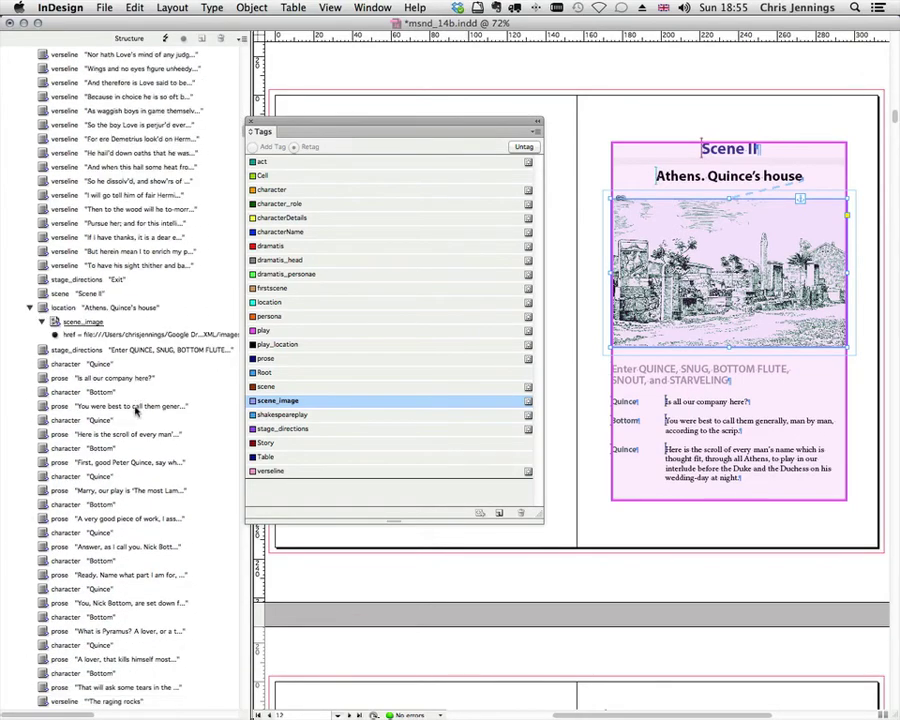
left_click(150, 270)
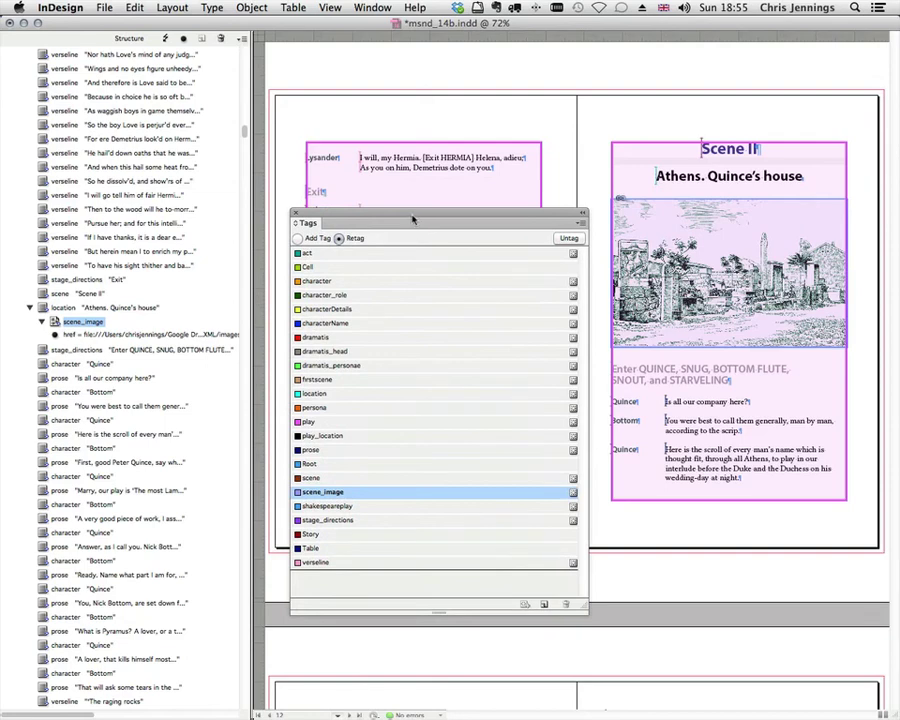
left_click(296, 214)
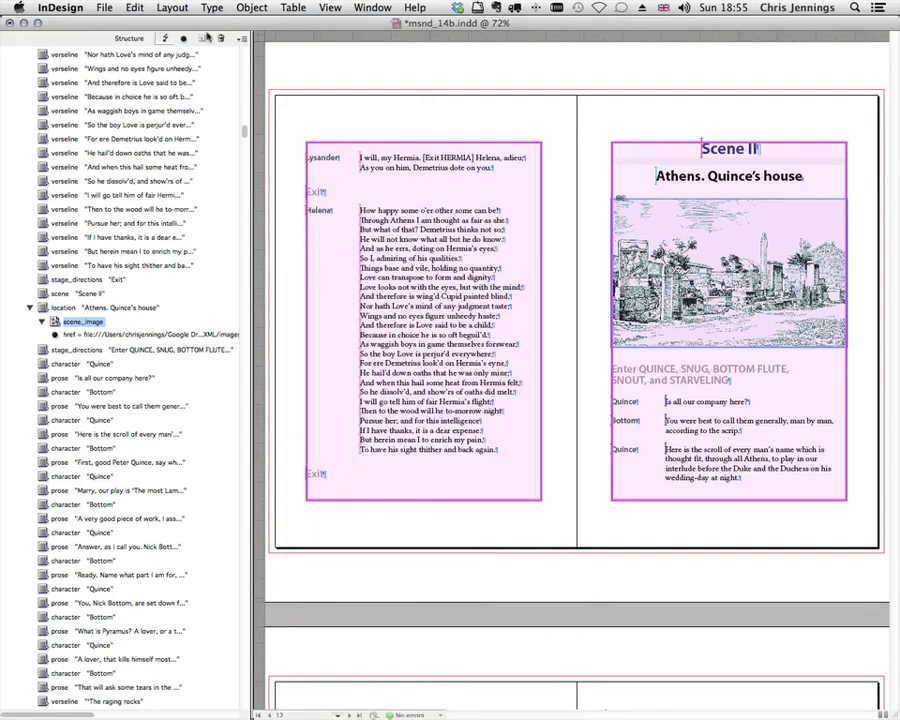
Step: Re-export the layout's XML, replacing the existing msnd_14b.xml file
left_click(240, 38)
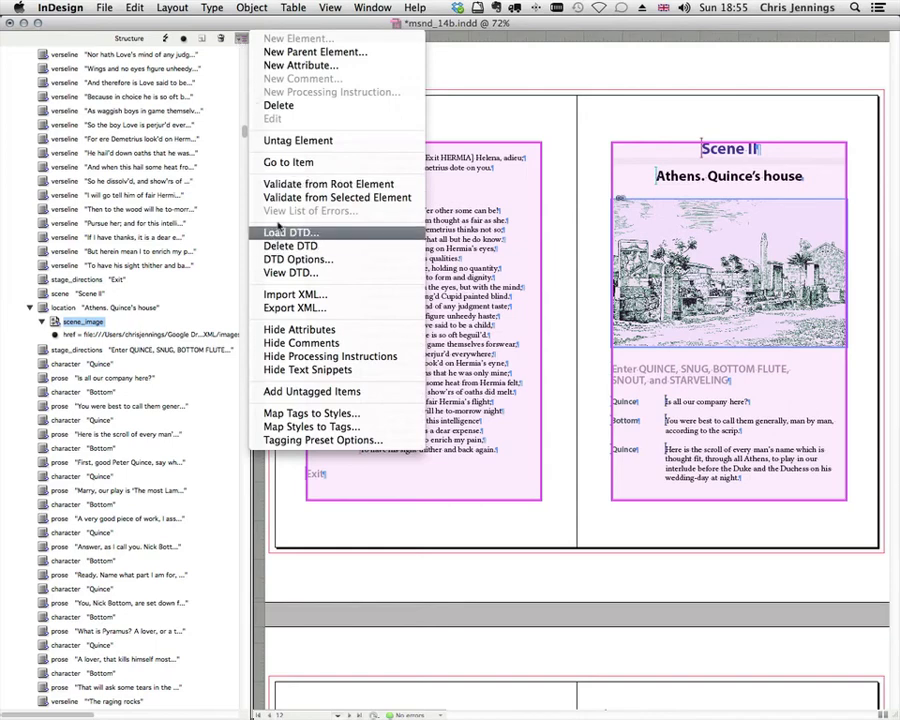
left_click(282, 308)
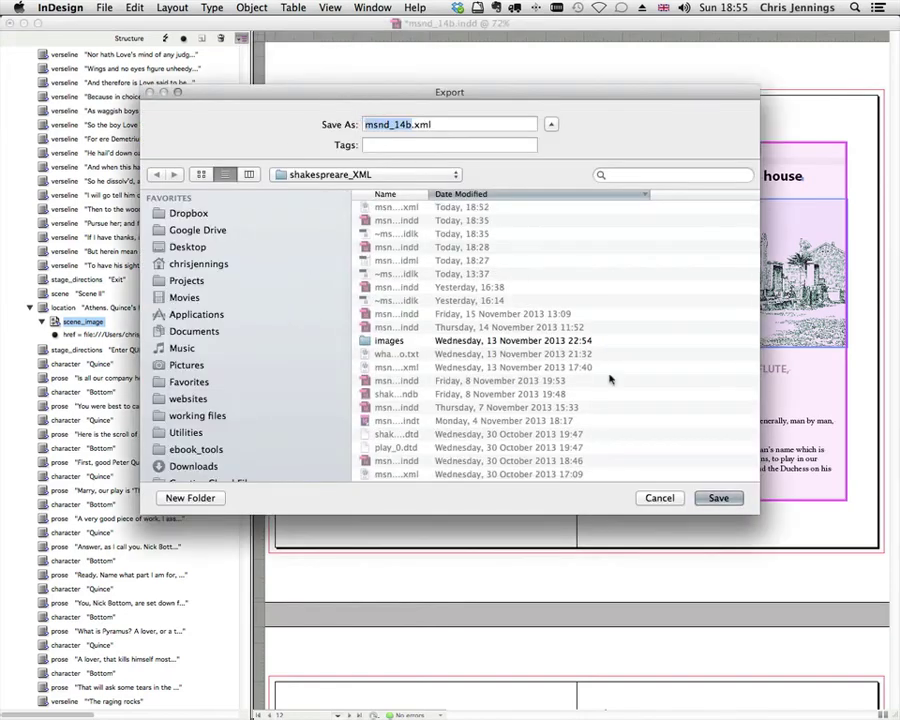
left_click(725, 506)
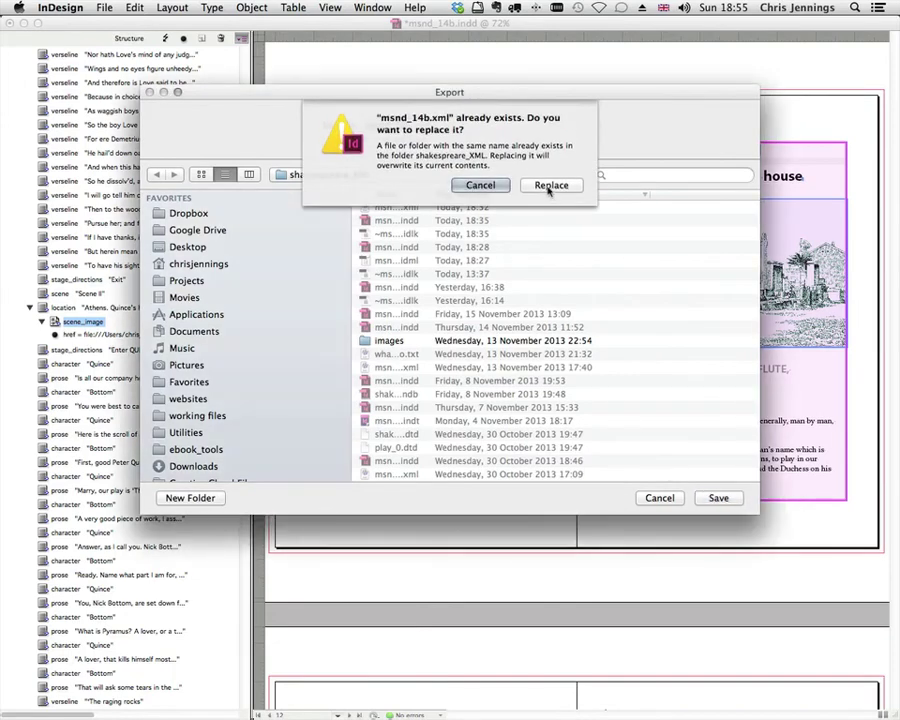
left_click(544, 184)
left_click(530, 488)
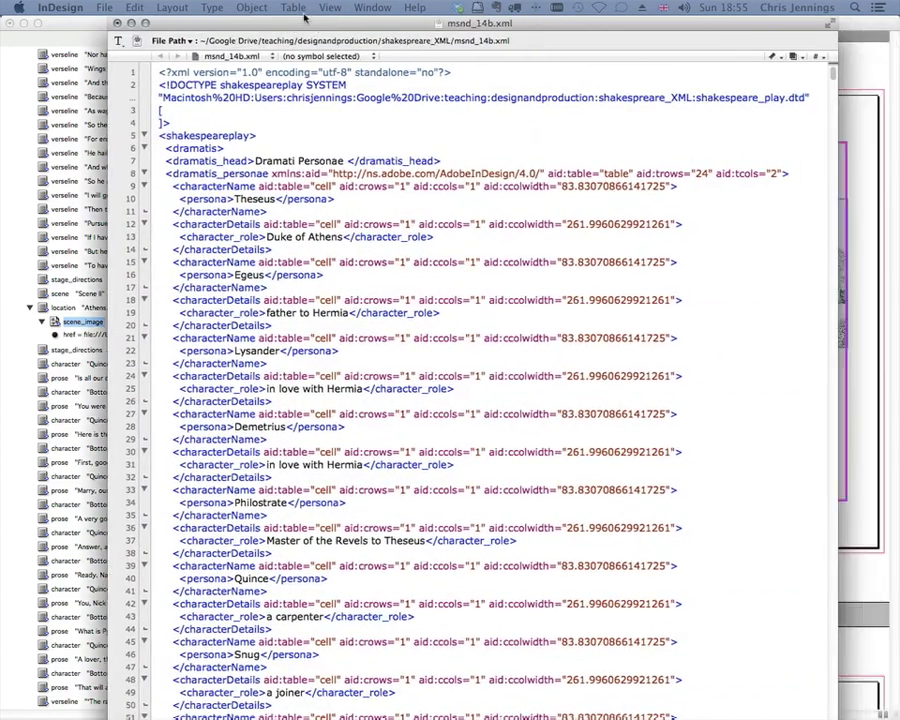
scroll(316, 160, "down", 20)
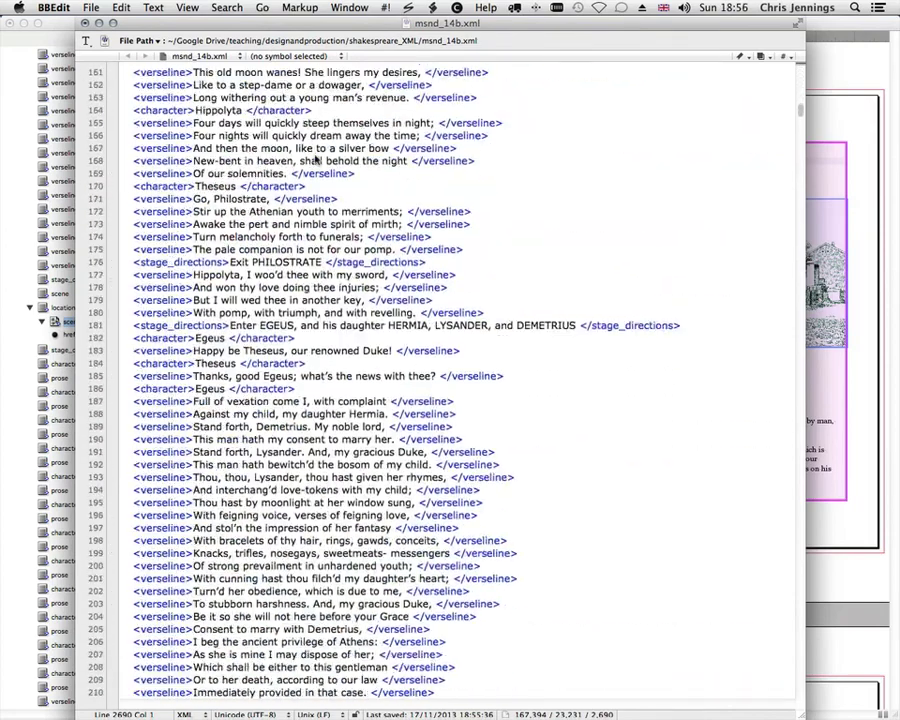
scroll(316, 160, "up", 4)
scroll(316, 160, "up", 1)
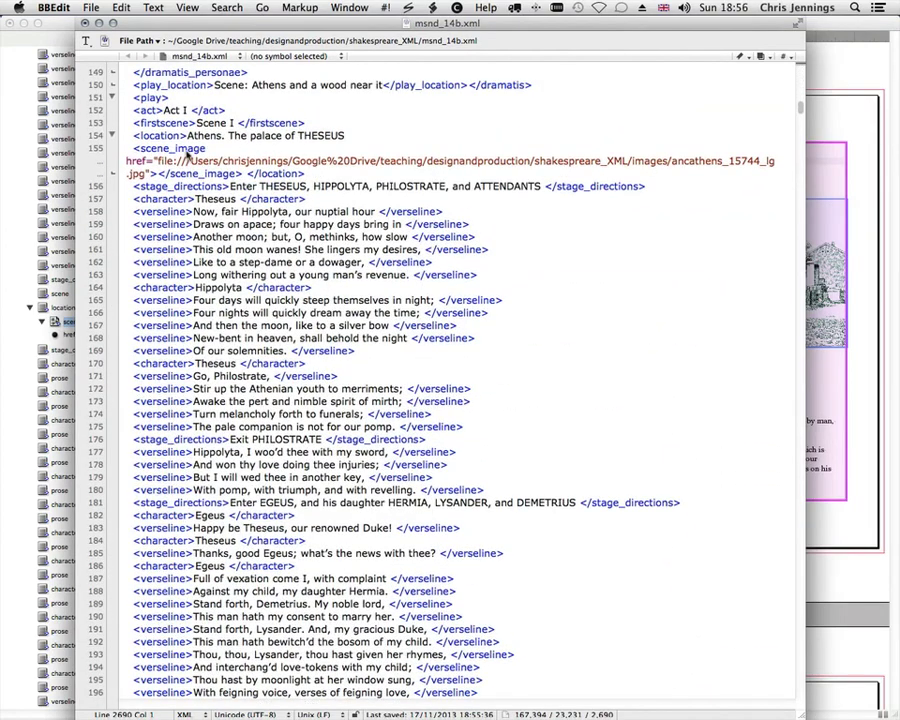
left_click_drag(130, 148, 240, 175)
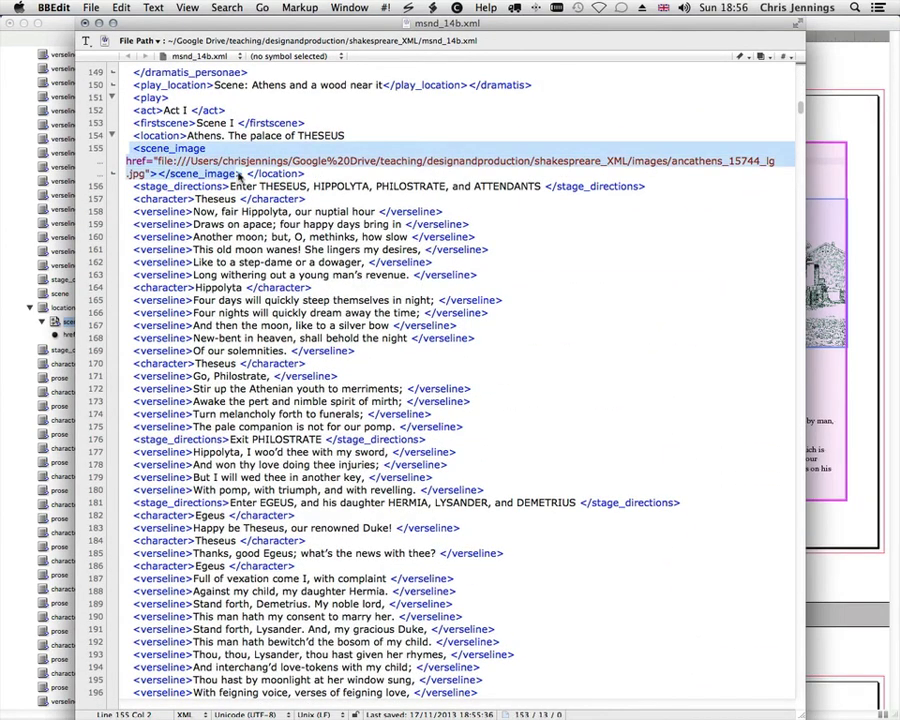
left_click(334, 161)
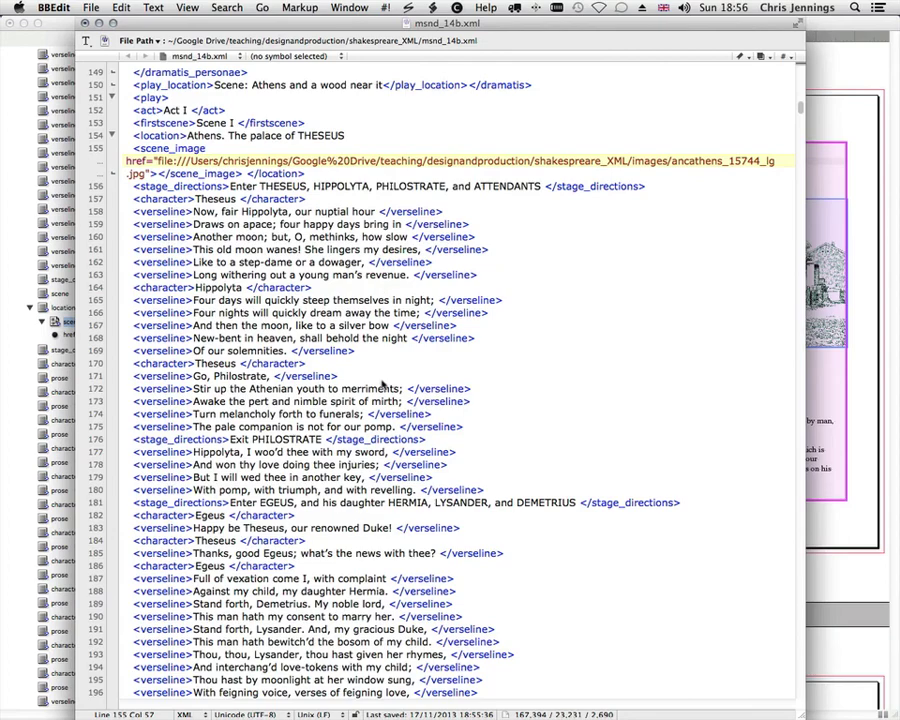
scroll(365, 412, "down", 5)
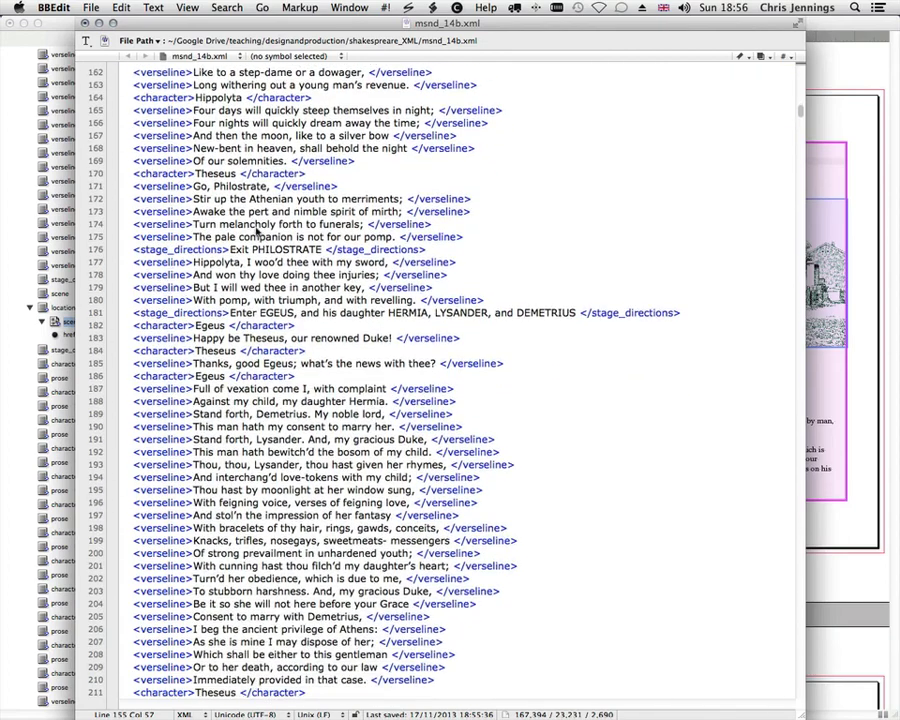
scroll(256, 229, "down", 10)
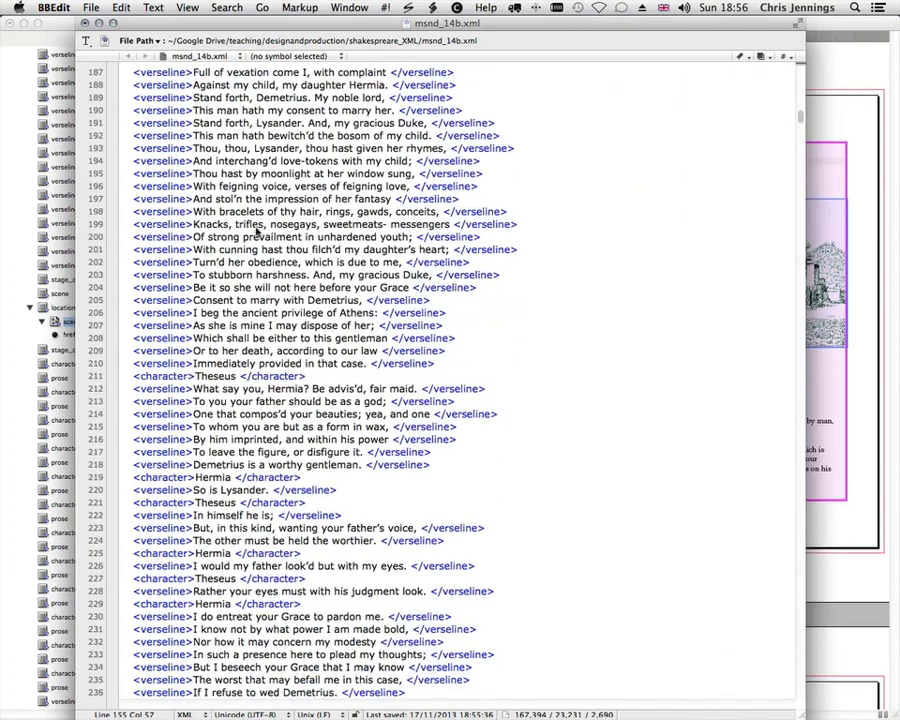
scroll(256, 229, "up", 2)
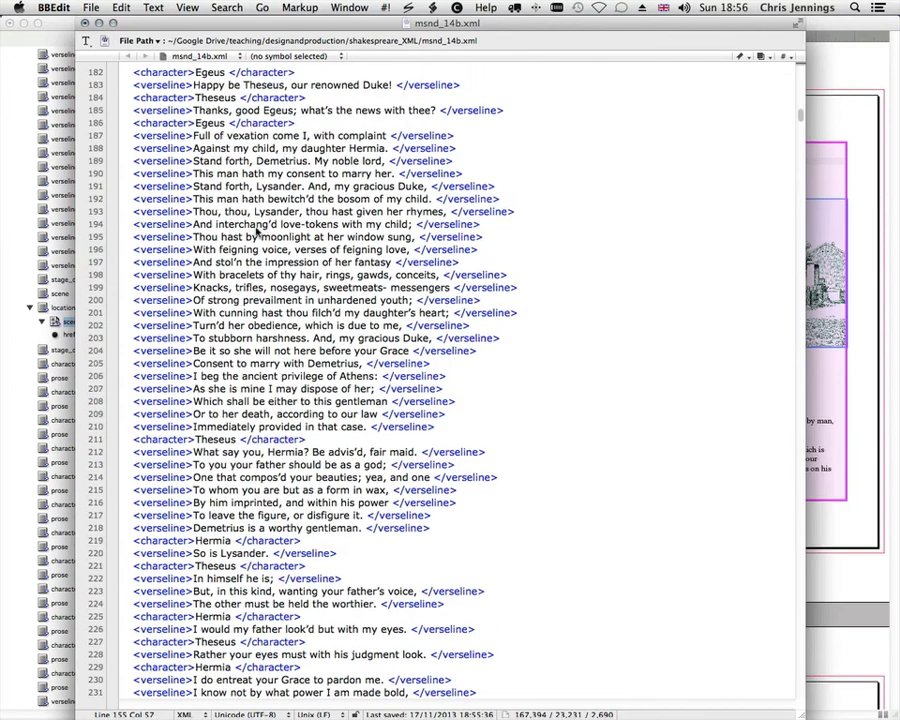